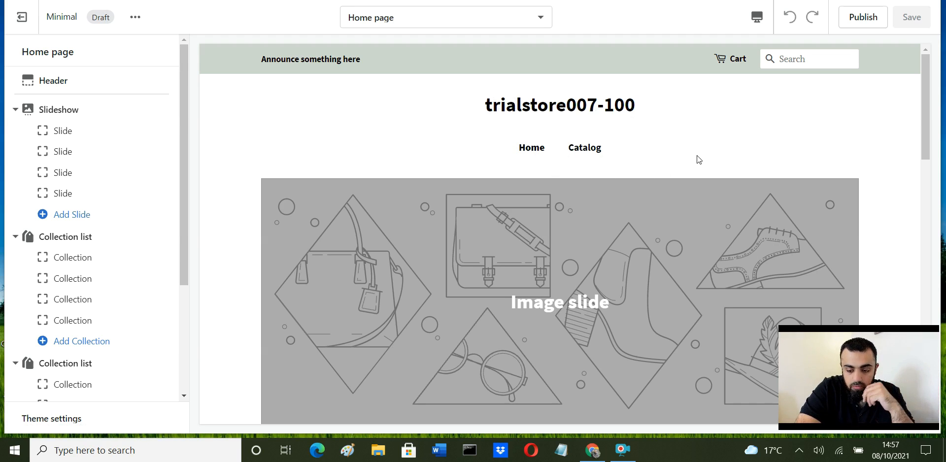
Step: Review the draft theme's home page preview from the header down to the footer
scroll(697, 158, down, 3)
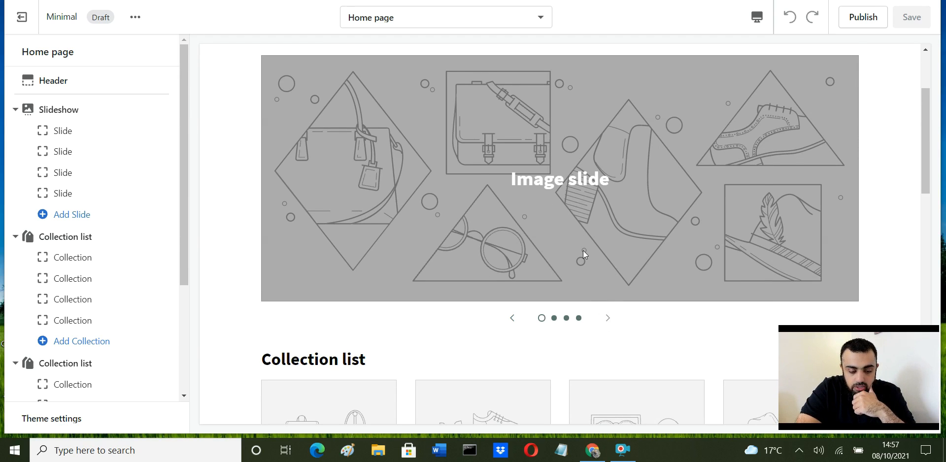
scroll(583, 253, down, 4)
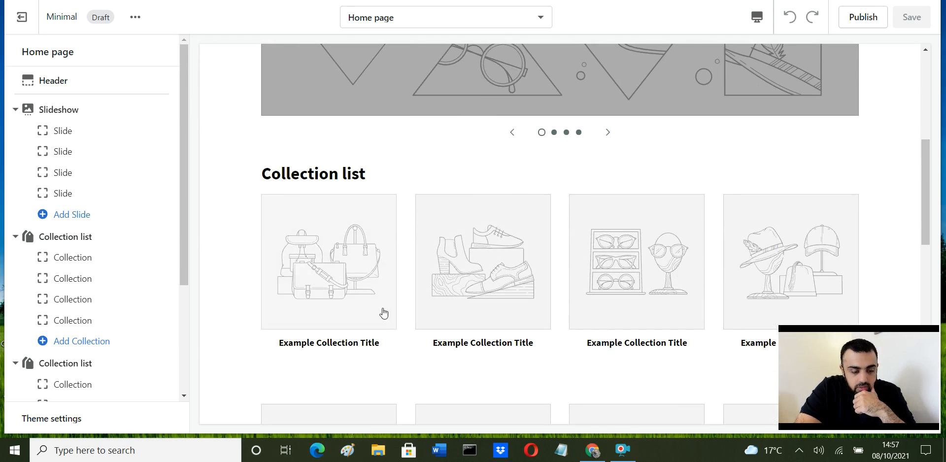
scroll(383, 313, down, 10)
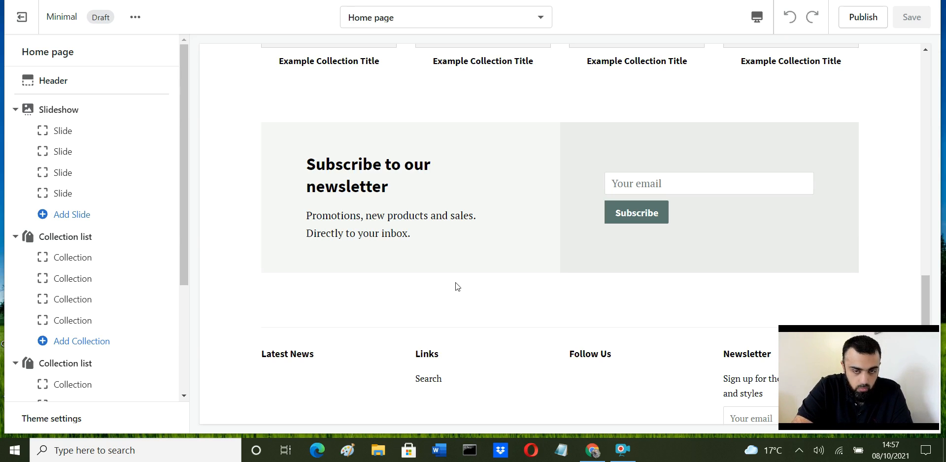
scroll(455, 284, down, 3)
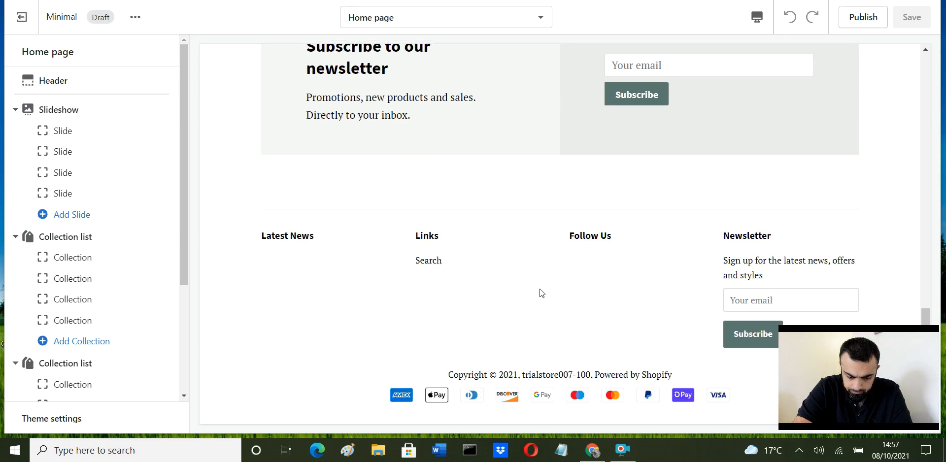
scroll(539, 289, up, 15)
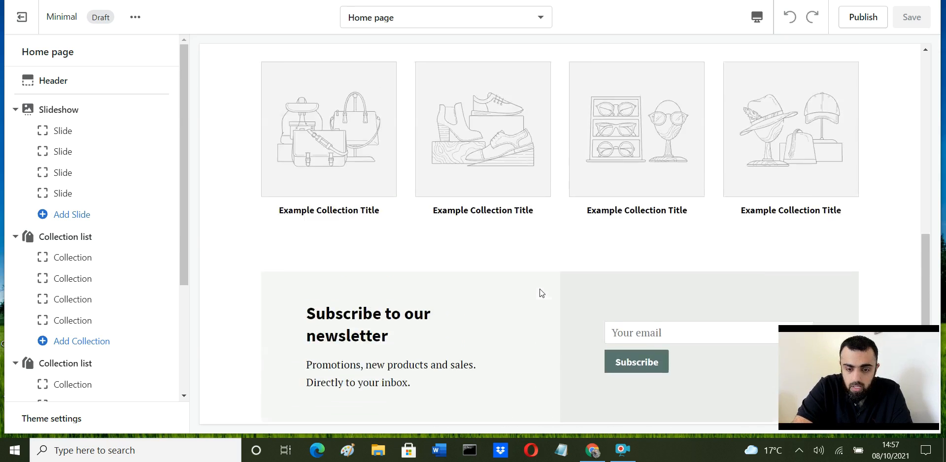
scroll(540, 288, up, 4)
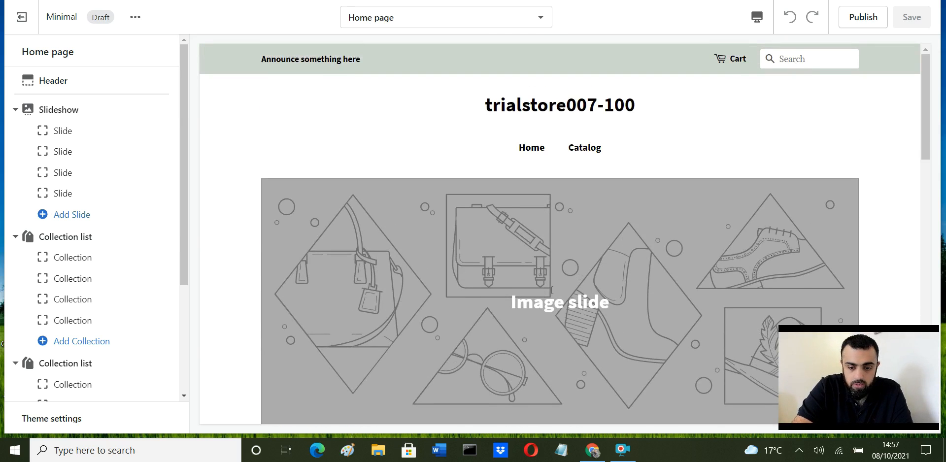
Step: Switch the preview to Mobile and examine the home page layout from header to newsletter section
click(750, 17)
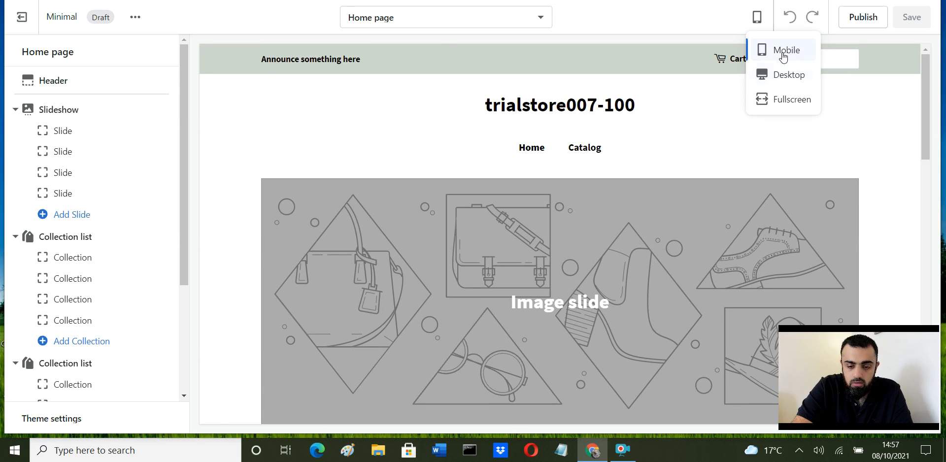
click(783, 54)
scroll(594, 169, down, 5)
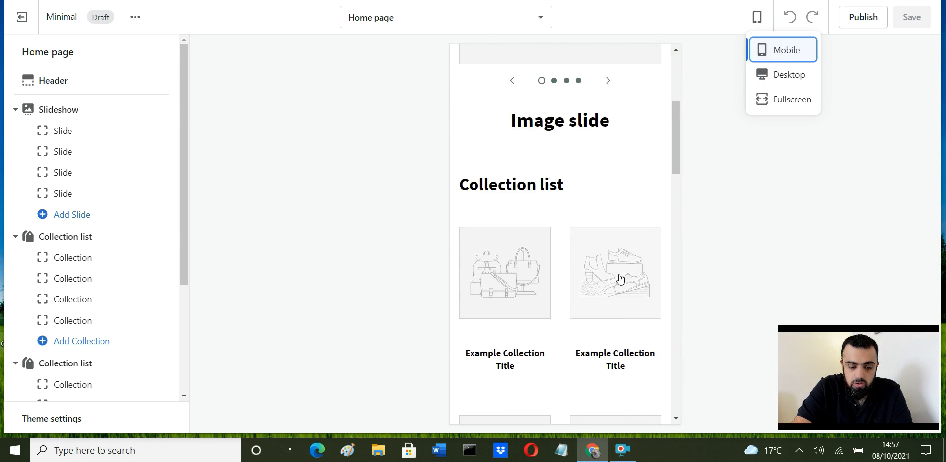
scroll(620, 280, down, 10)
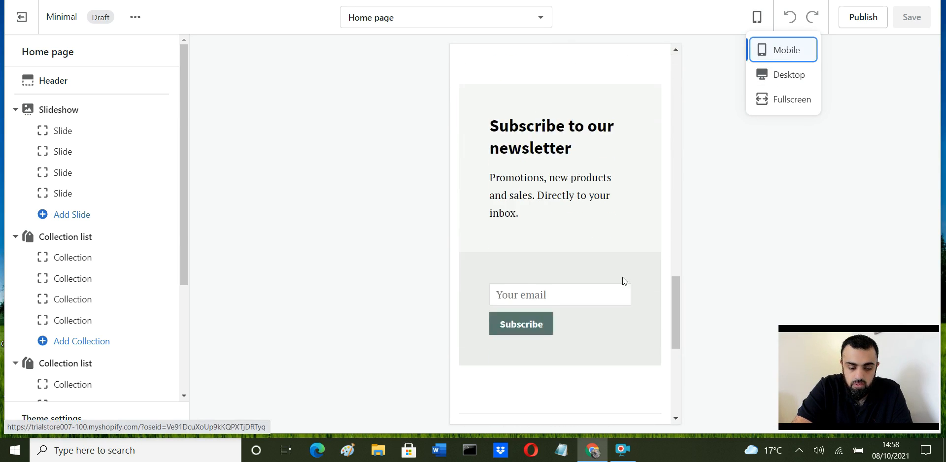
scroll(624, 280, up, 15)
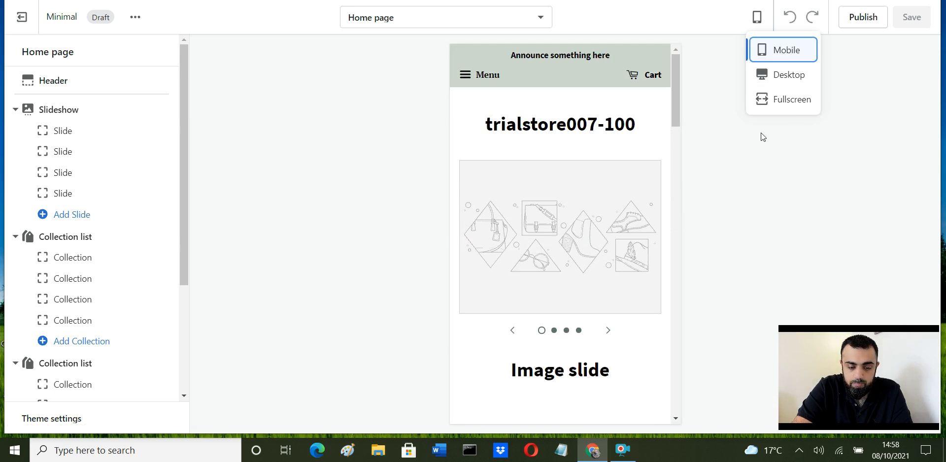
Step: Examine the home page in Fullscreen view and return the preview to Desktop
click(791, 105)
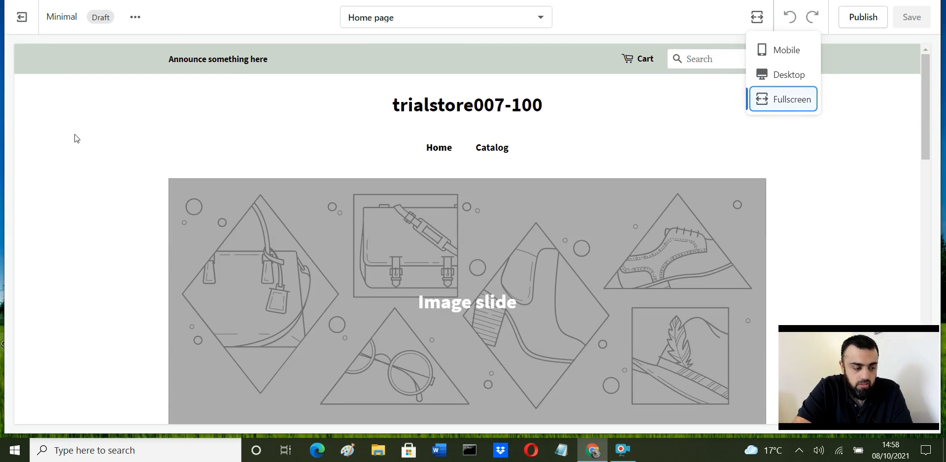
scroll(590, 318, down, 9)
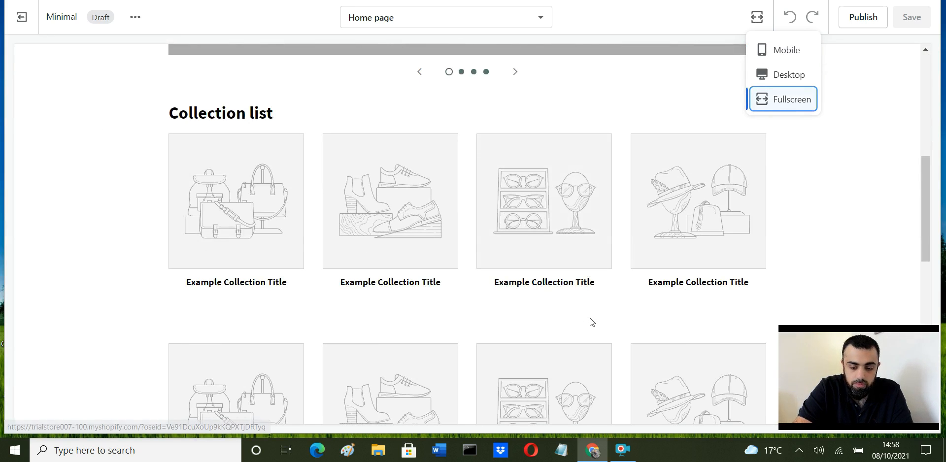
scroll(593, 320, down, 5)
scroll(719, 252, up, 15)
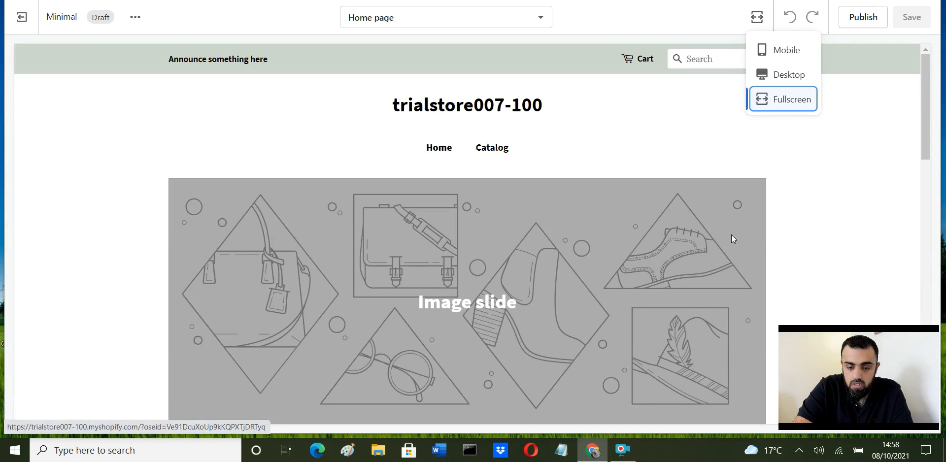
click(778, 79)
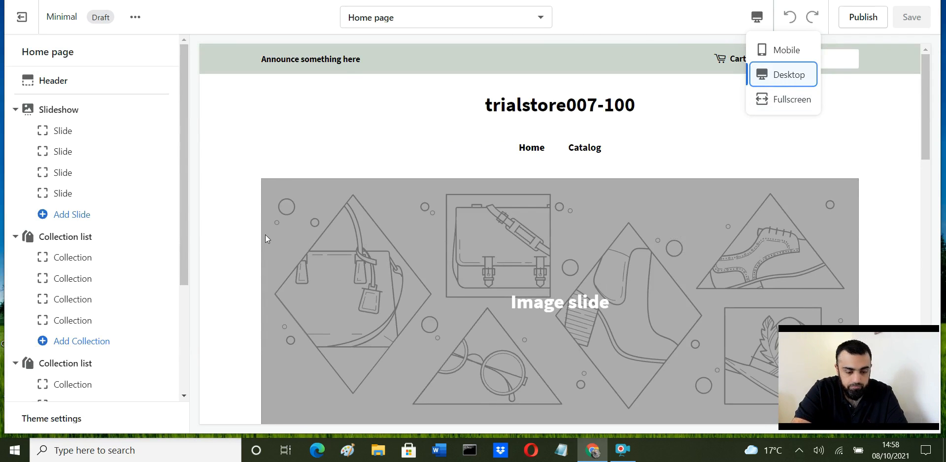
Step: Look through the page templates available for editing and stay on the Home page template
click(479, 24)
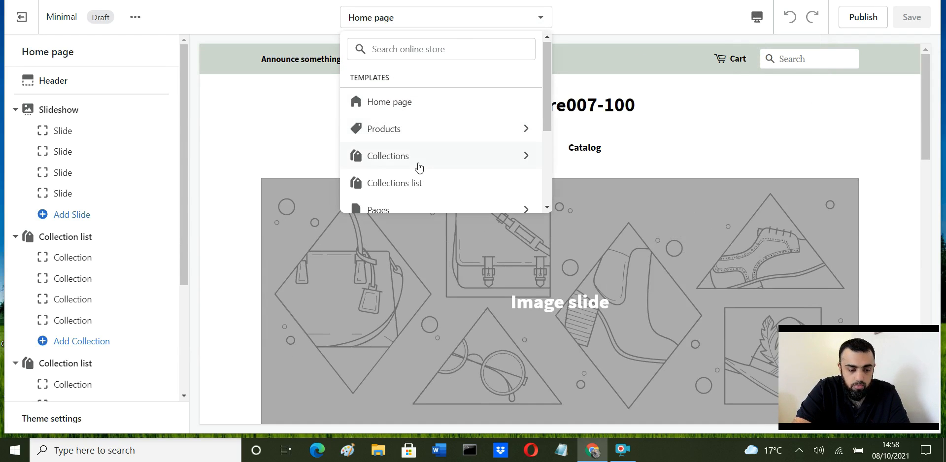
scroll(447, 175, down, 1)
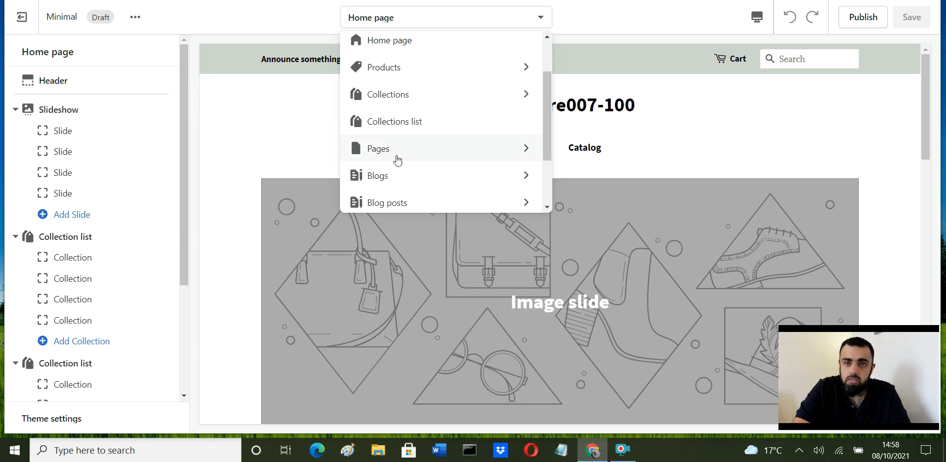
scroll(444, 179, down, 2)
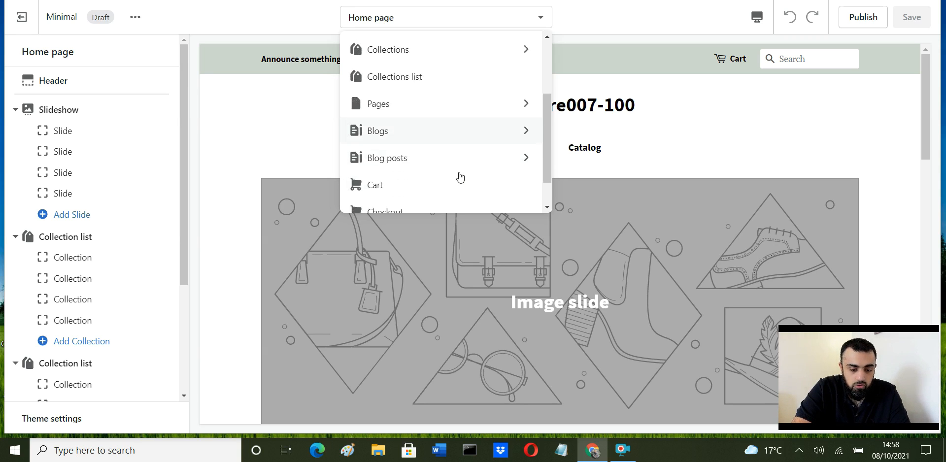
scroll(483, 167, up, 3)
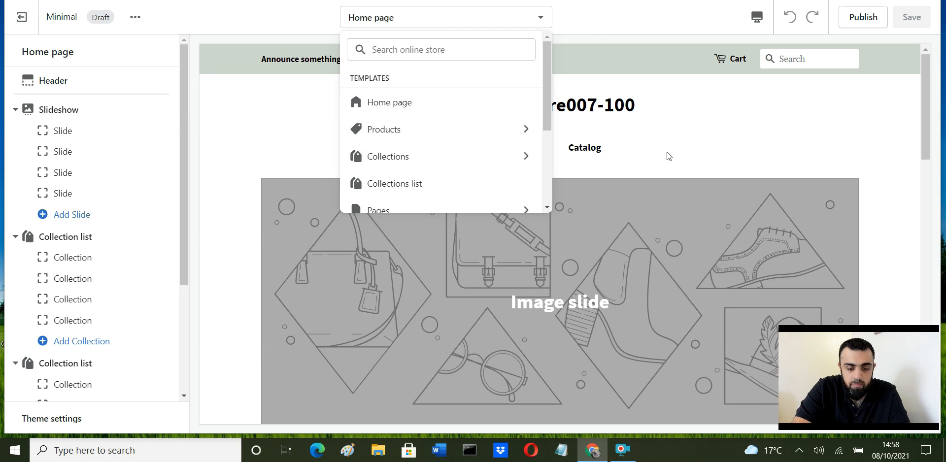
click(687, 142)
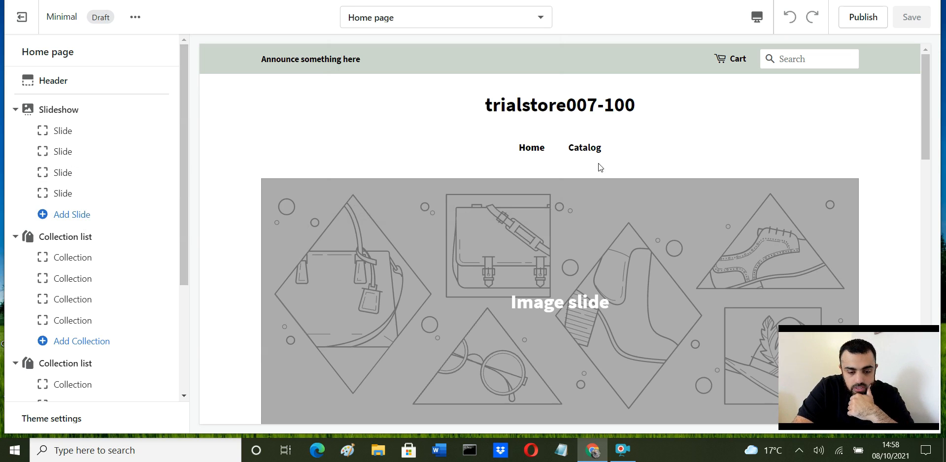
Step: Hide the first two slides of the Slideshow section and make both visible again
scroll(611, 306, down, 3)
scroll(609, 287, down, 3)
scroll(604, 290, up, 6)
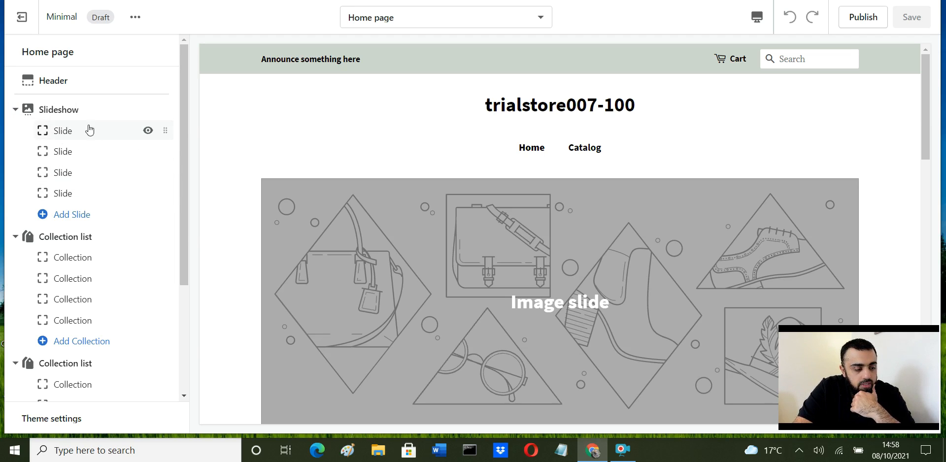
click(148, 131)
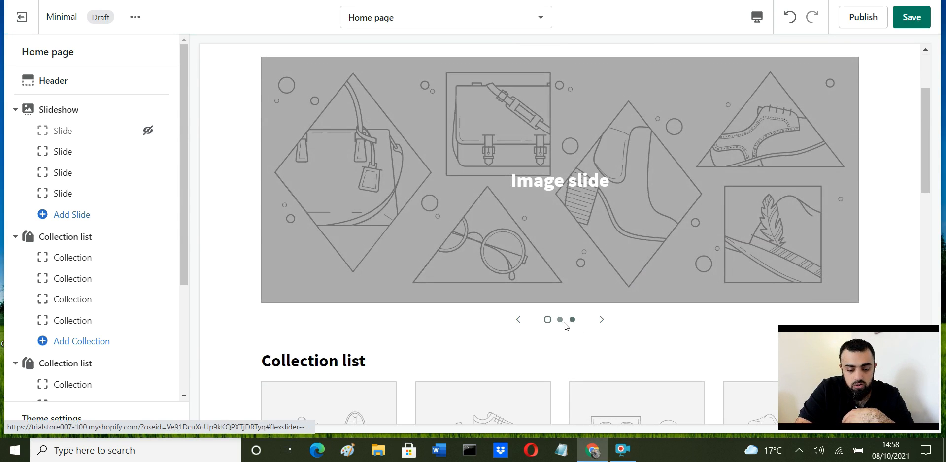
click(148, 151)
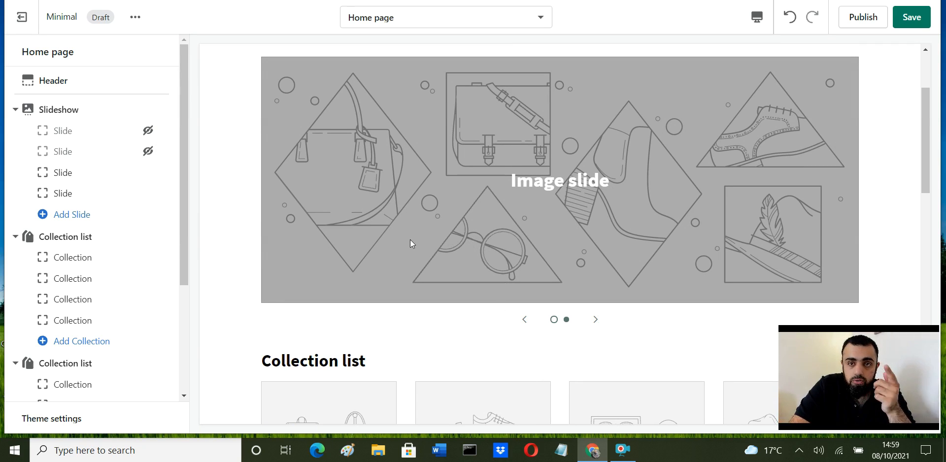
click(148, 152)
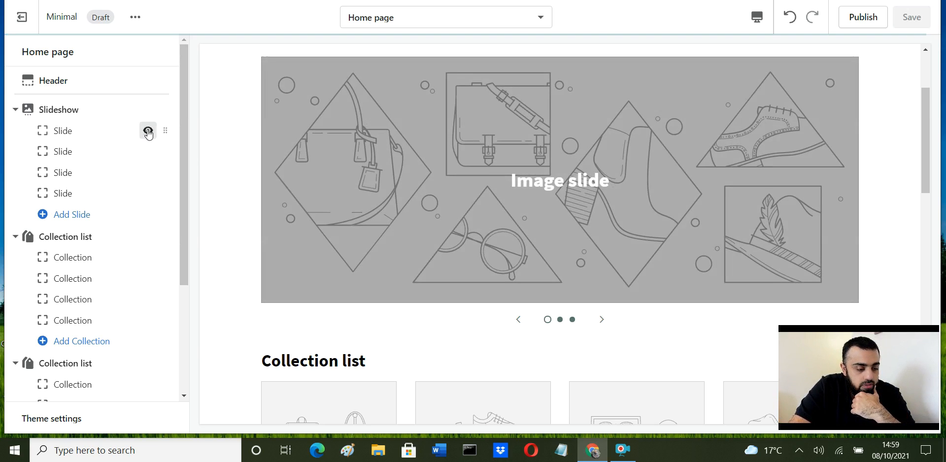
click(148, 131)
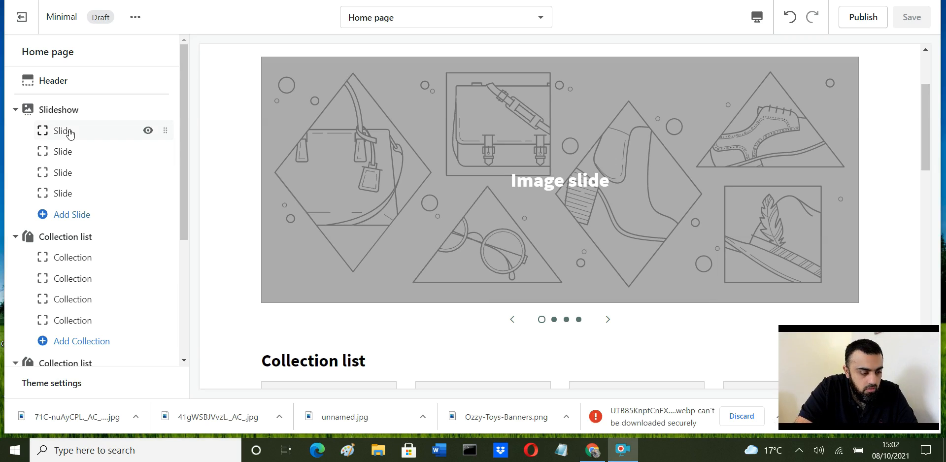
Step: Open the image picker for the first slideshow slide and check its free images and library
click(68, 132)
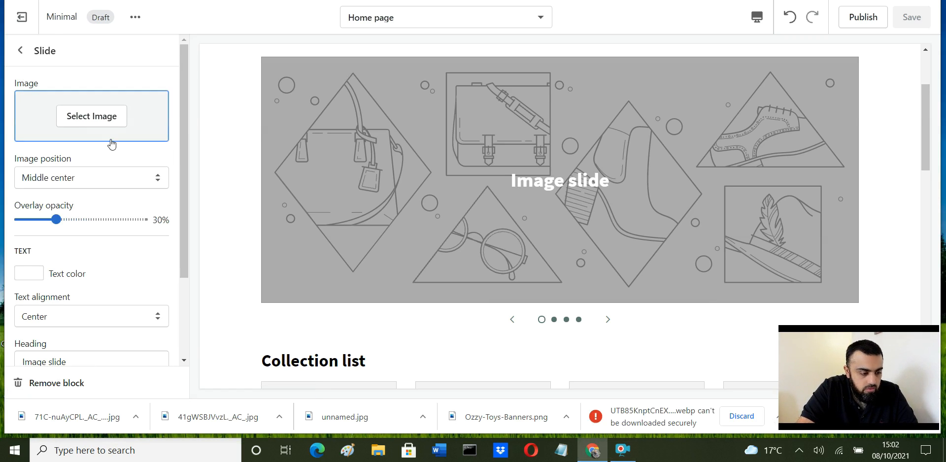
click(90, 119)
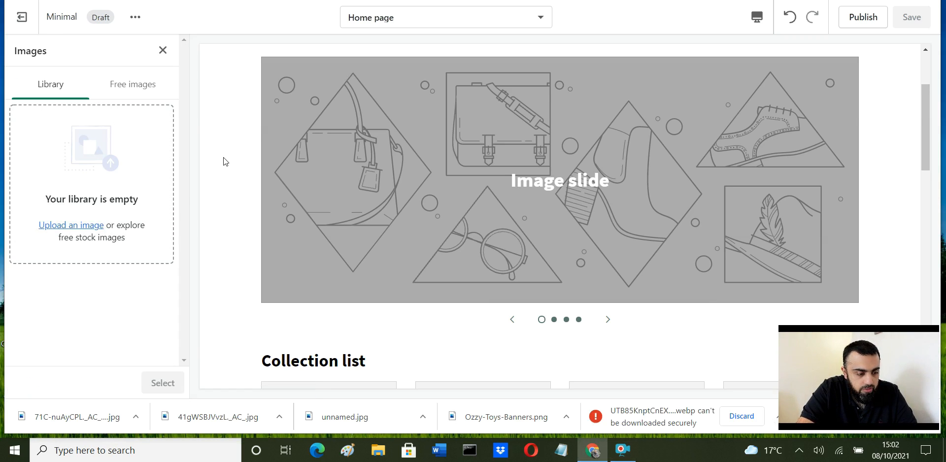
click(138, 86)
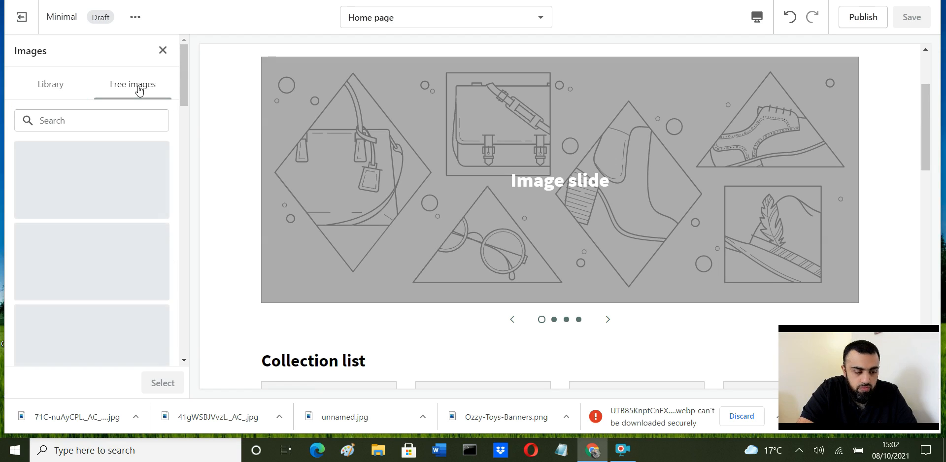
click(46, 87)
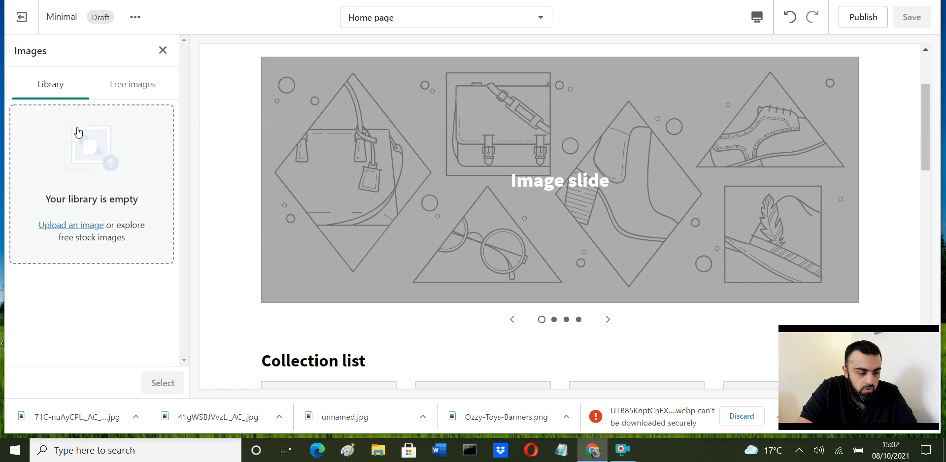
Step: Upload the image "unnamed" from the Desktop folder "toys trial website" and apply it to the first slide
click(73, 226)
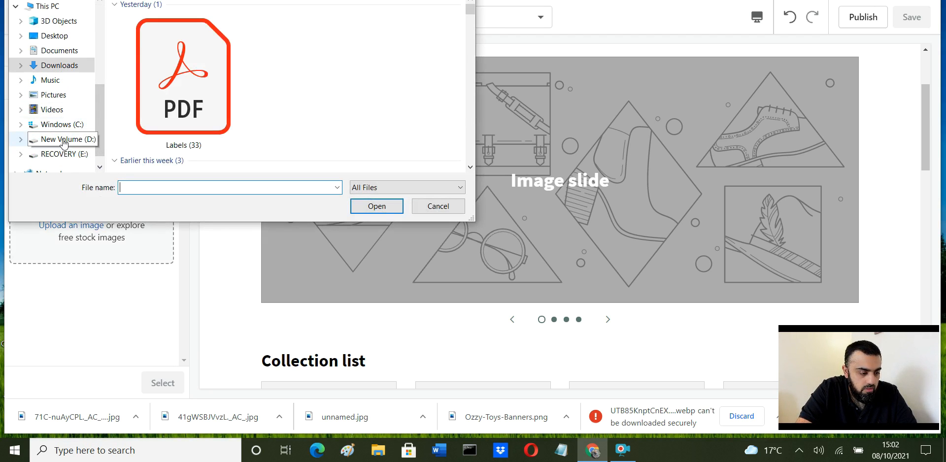
click(53, 35)
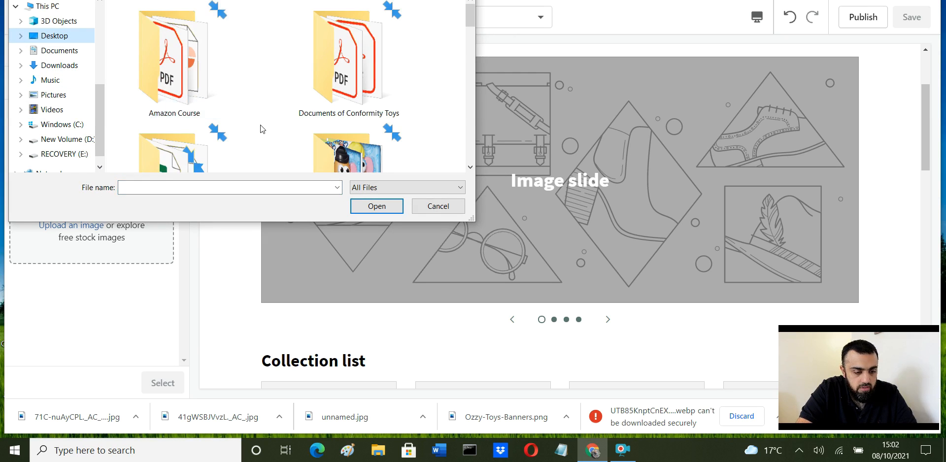
scroll(261, 128, down, 3)
scroll(261, 129, down, 3)
scroll(261, 129, up, 1)
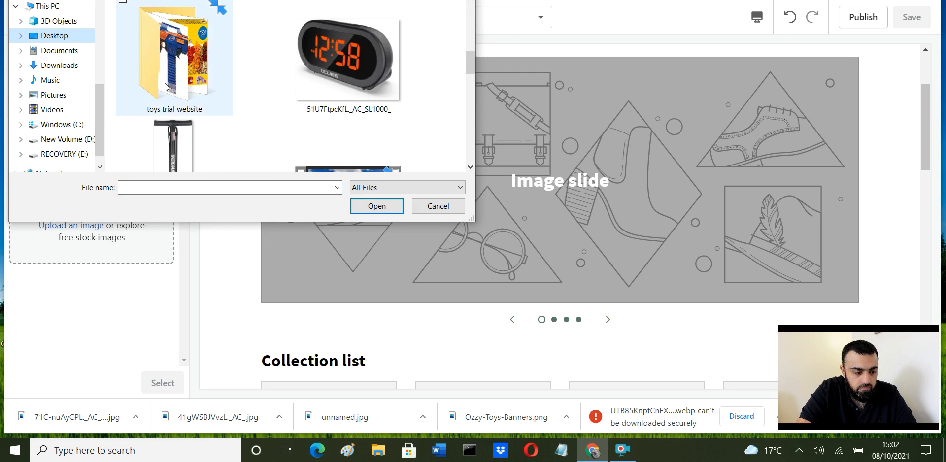
scroll(197, 120, down, 3)
click(289, 48)
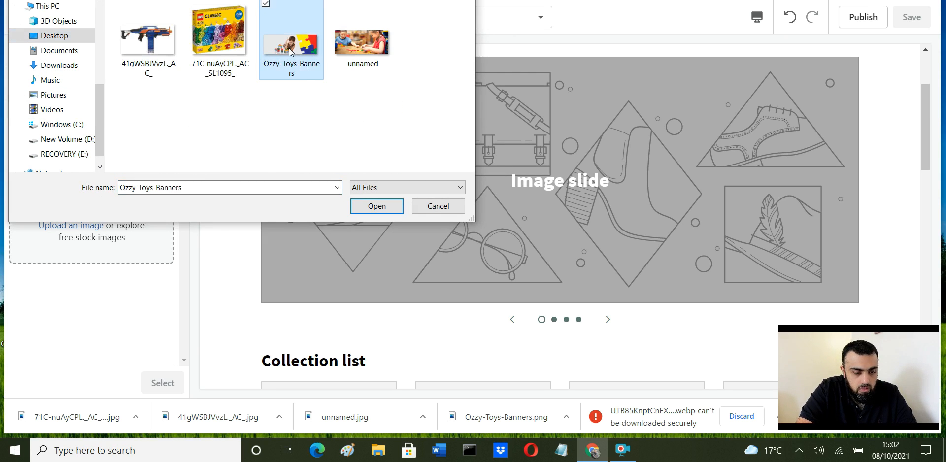
click(361, 61)
click(388, 206)
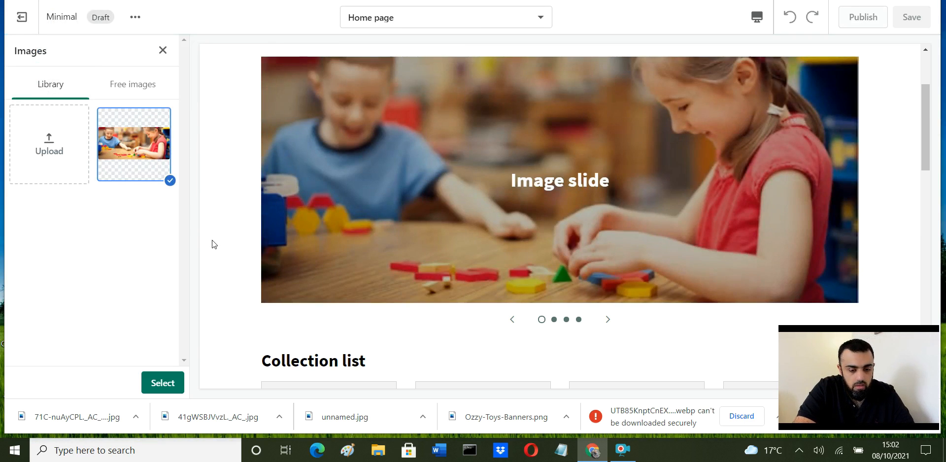
click(163, 383)
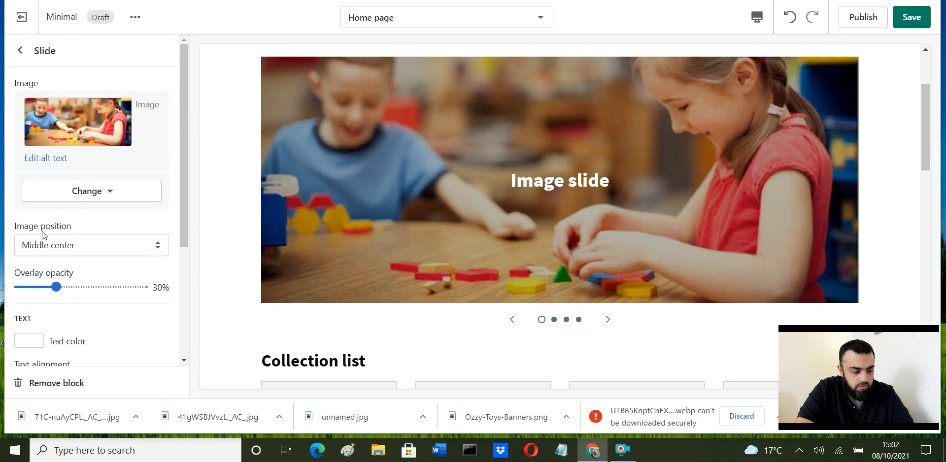
Step: Set the first slide's image position to Top left
click(76, 243)
click(69, 268)
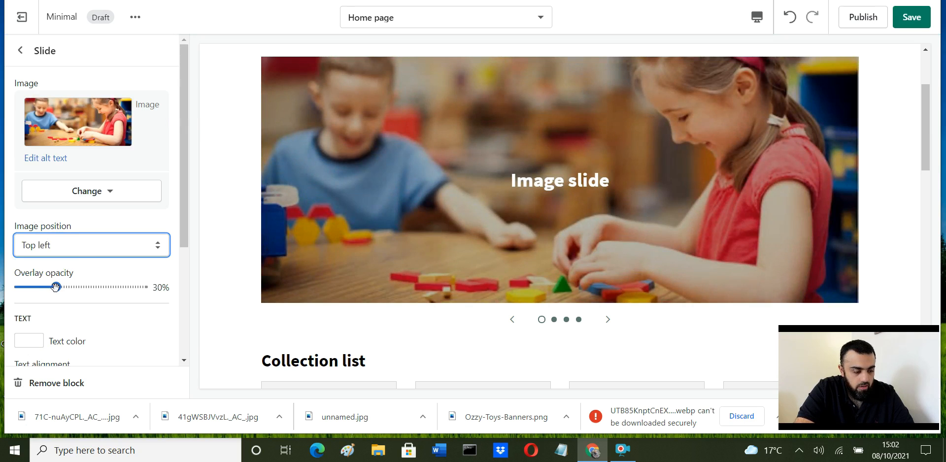
Step: Set the first slide's overlay opacity to 43% and check its text color options without changing the color
drag(58, 289, 85, 300)
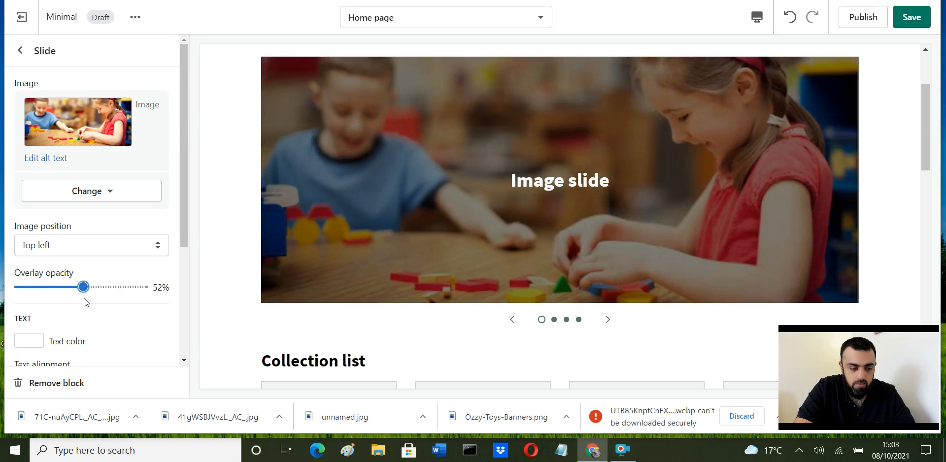
drag(83, 287, 72, 287)
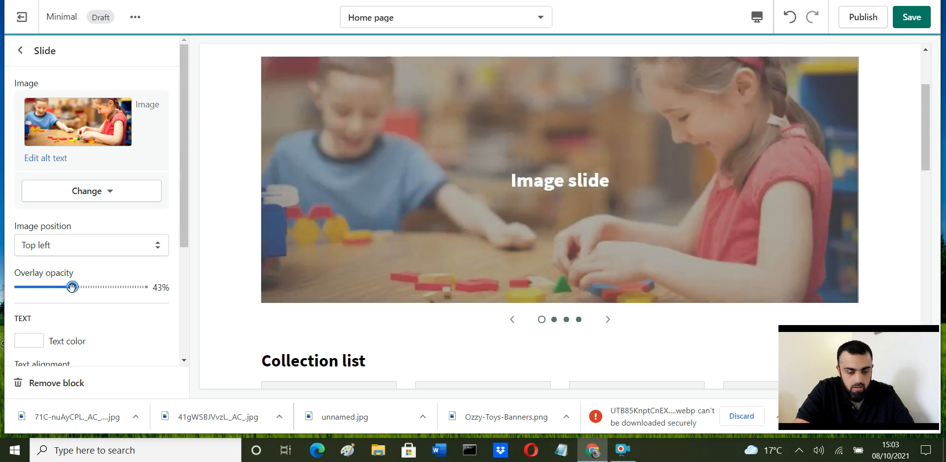
scroll(82, 309, down, 1)
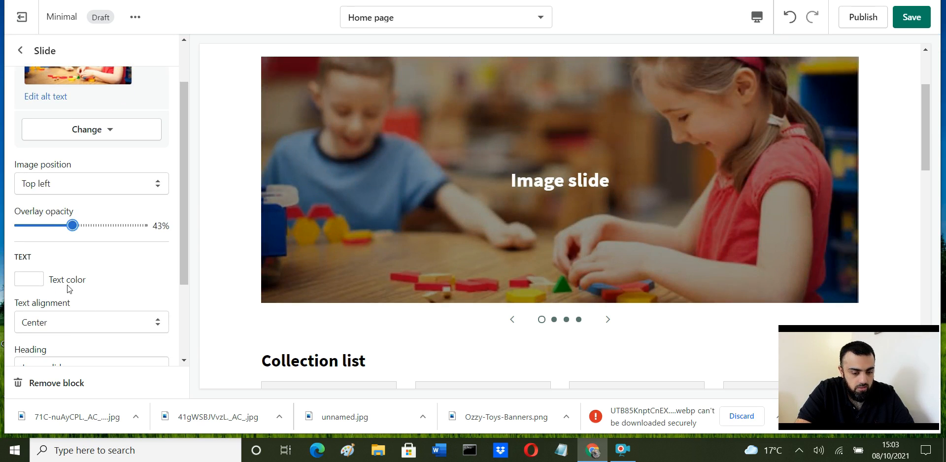
click(25, 285)
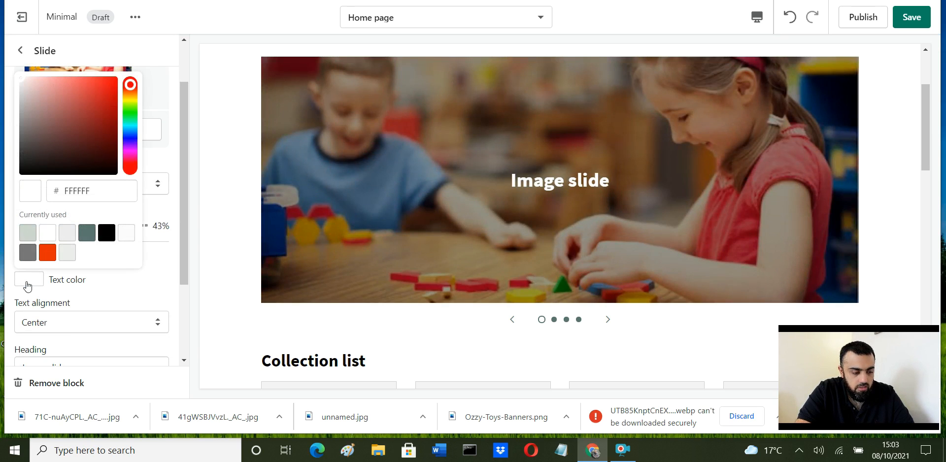
click(28, 284)
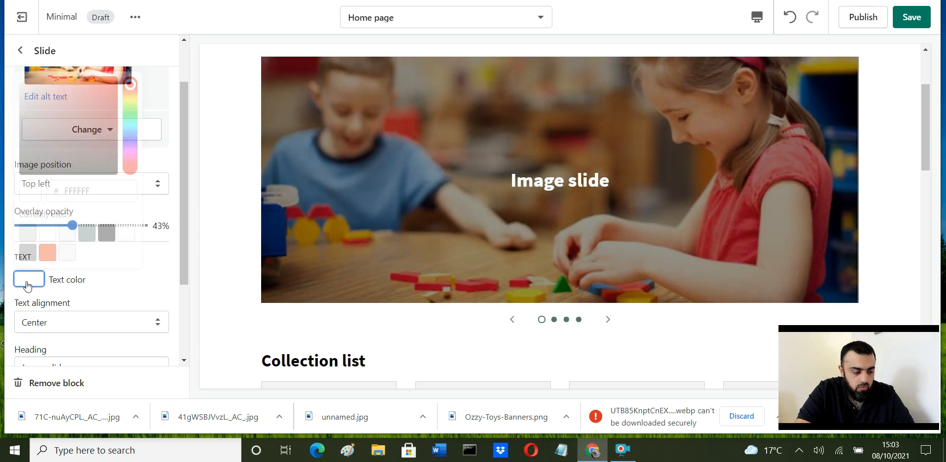
Step: Try left text alignment on the first slide and set it back to Center
scroll(148, 291, down, 1)
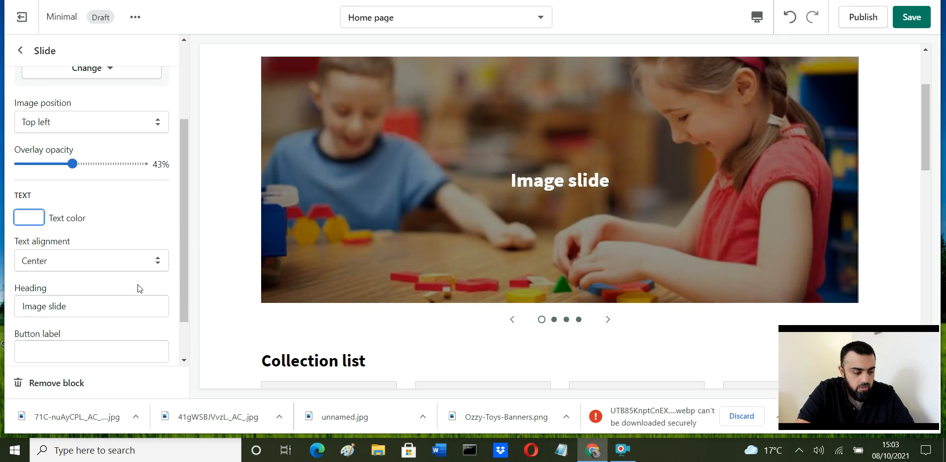
click(102, 268)
click(84, 282)
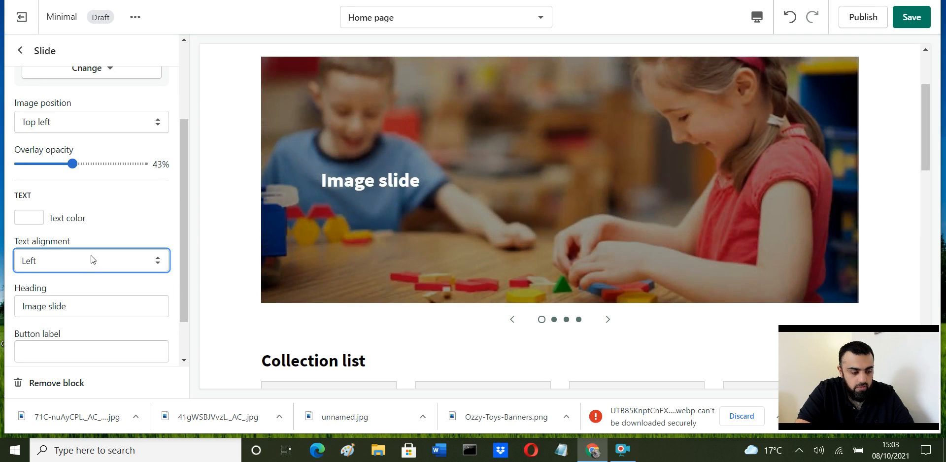
click(91, 259)
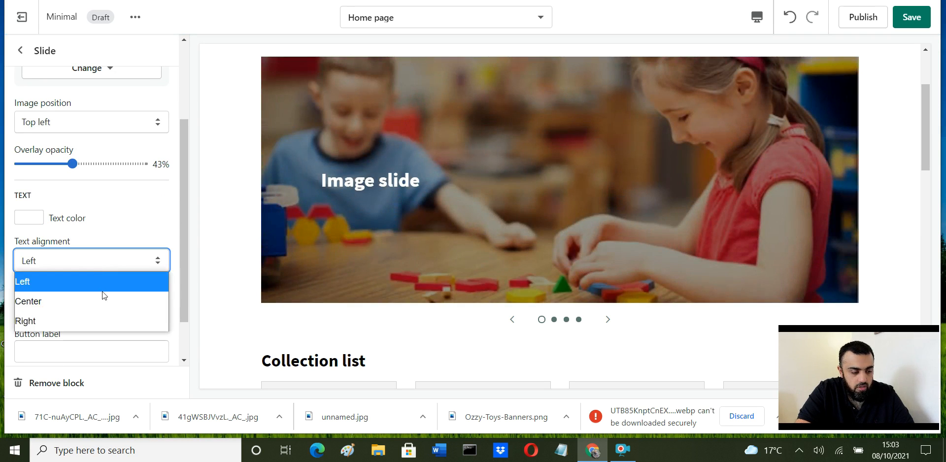
click(93, 301)
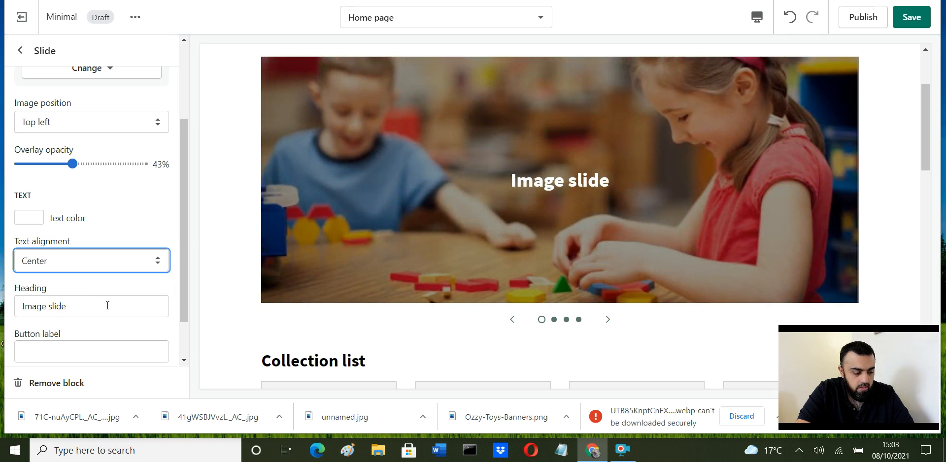
Step: Set the first slide's heading to "Educational Toys" and its button label to "Shop Now"
scroll(107, 305, down, 2)
drag(81, 254, 13, 242)
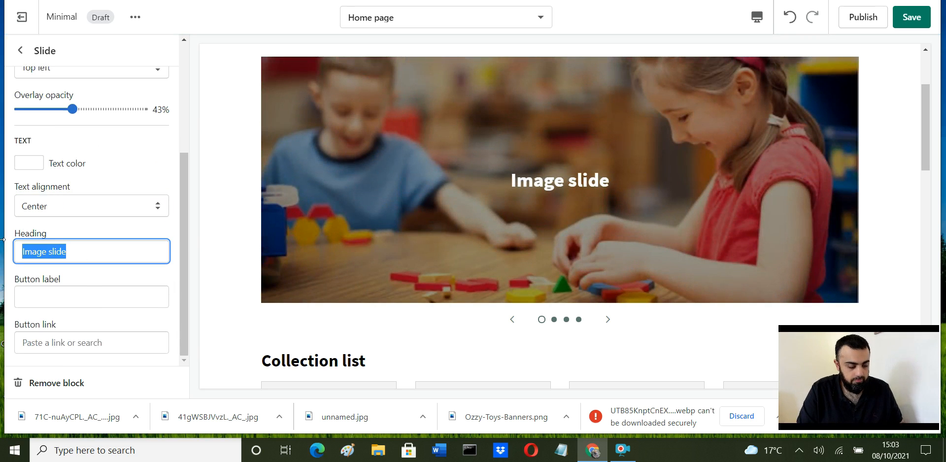
text(Educa)
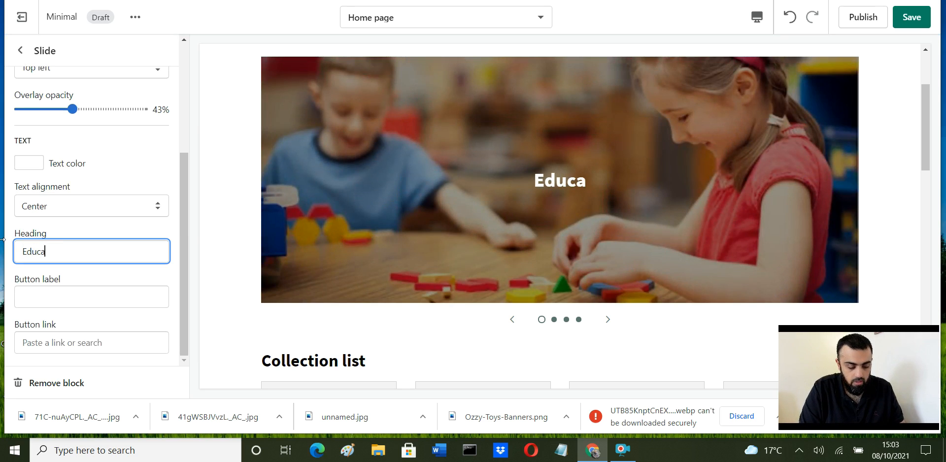
text(tional Toys)
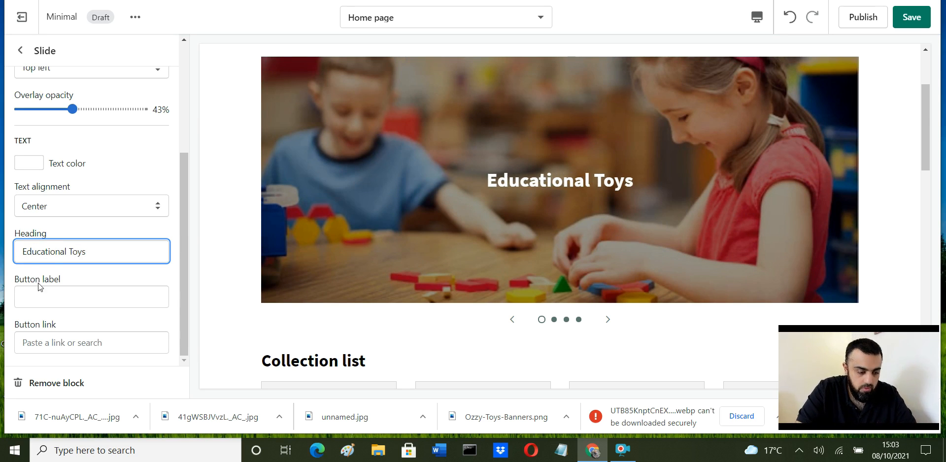
click(49, 299)
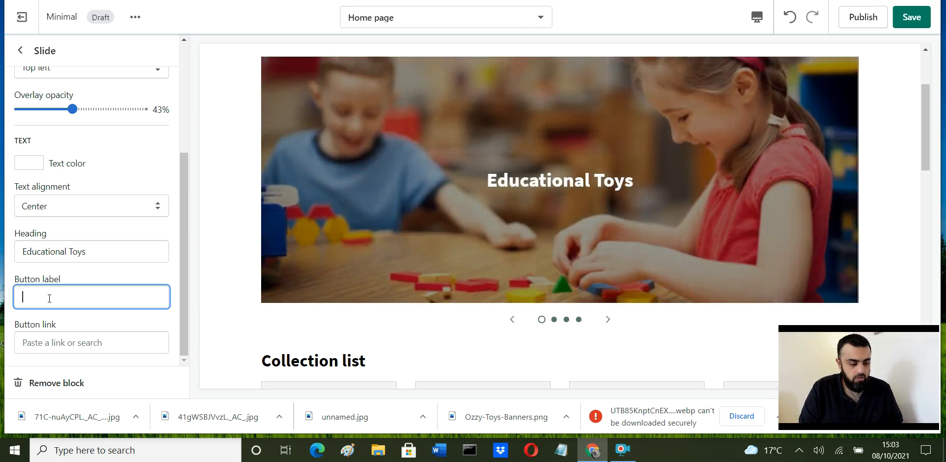
text(Shop )
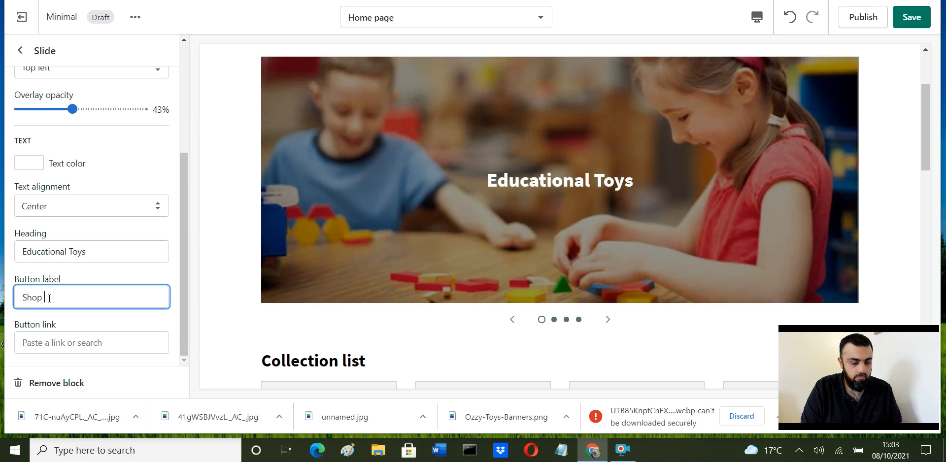
text(Now)
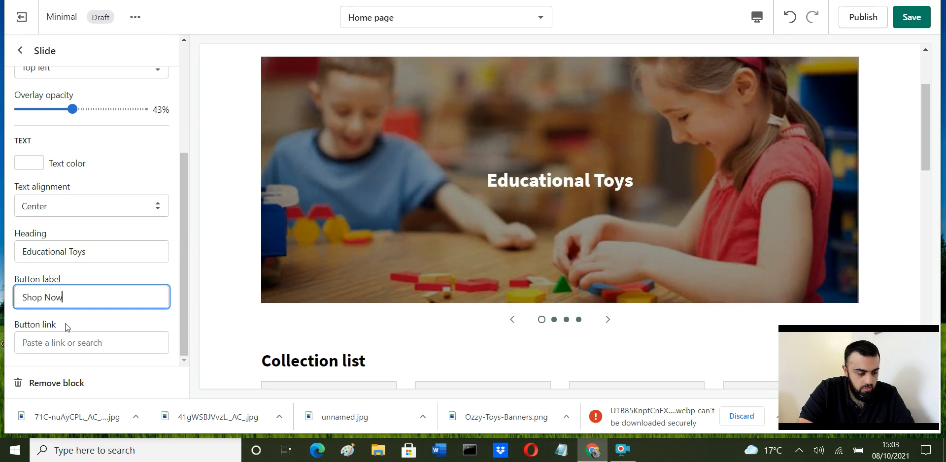
Step: Look through the link destinations offered for the first slide's button and leave the link empty
click(68, 328)
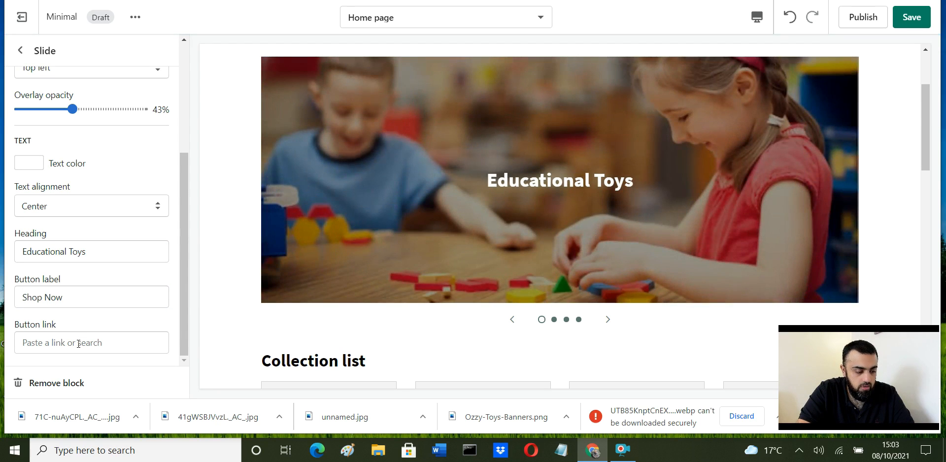
click(79, 344)
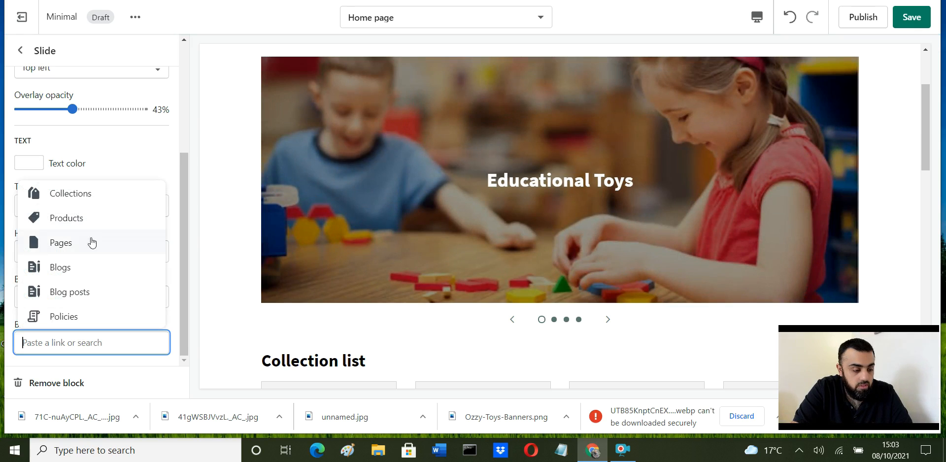
click(146, 363)
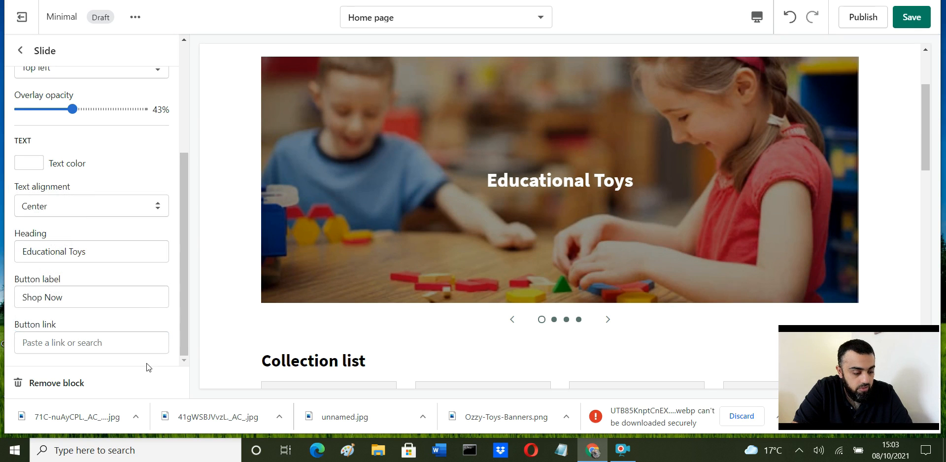
Step: Save the theme changes and return to the home page's section list
scroll(93, 167, up, 4)
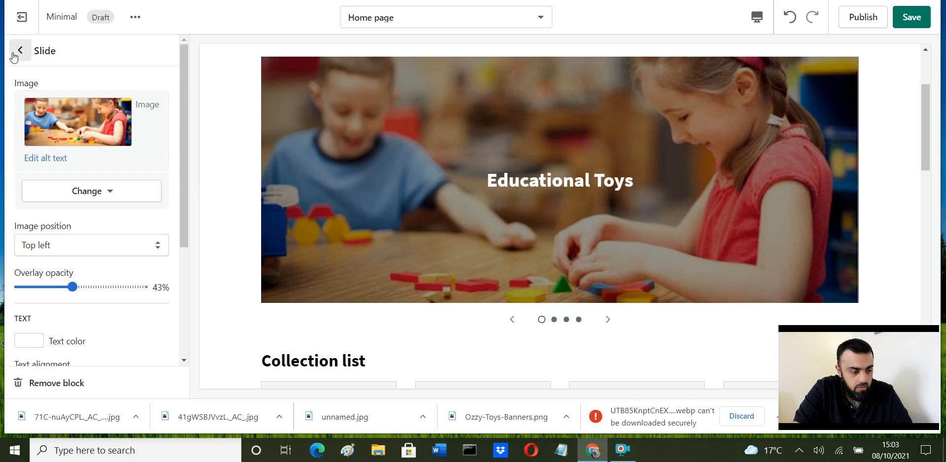
click(914, 17)
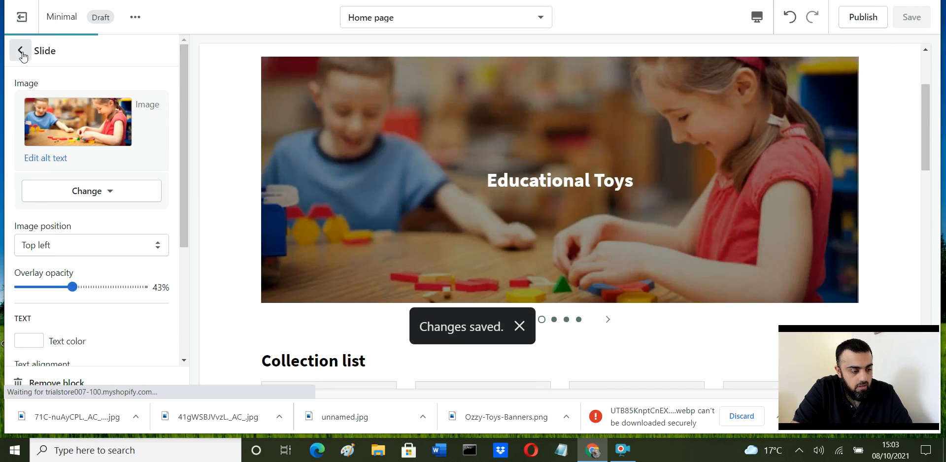
click(22, 54)
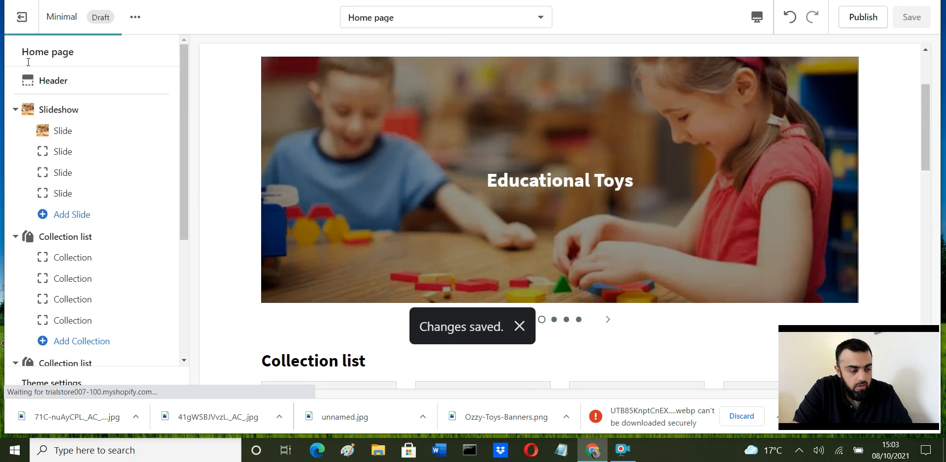
Step: Upload the image "Ozzy-Toys-Banners" and apply it to the second slideshow slide
click(73, 152)
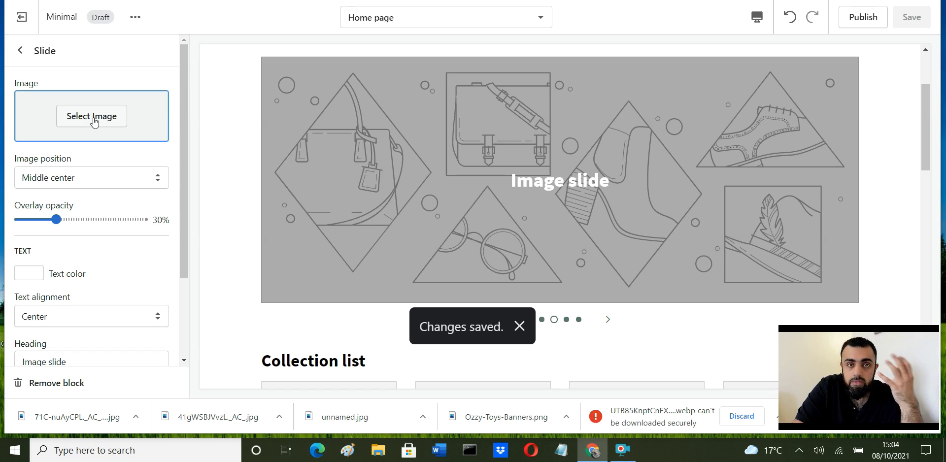
click(93, 120)
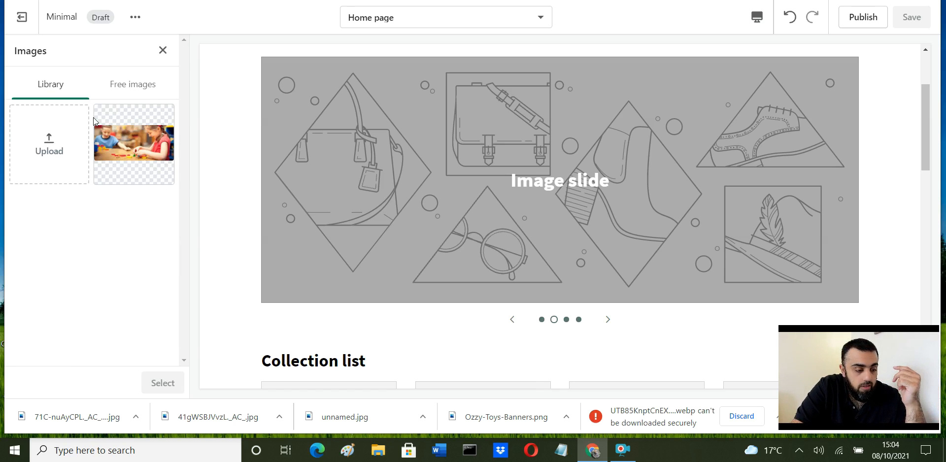
click(39, 141)
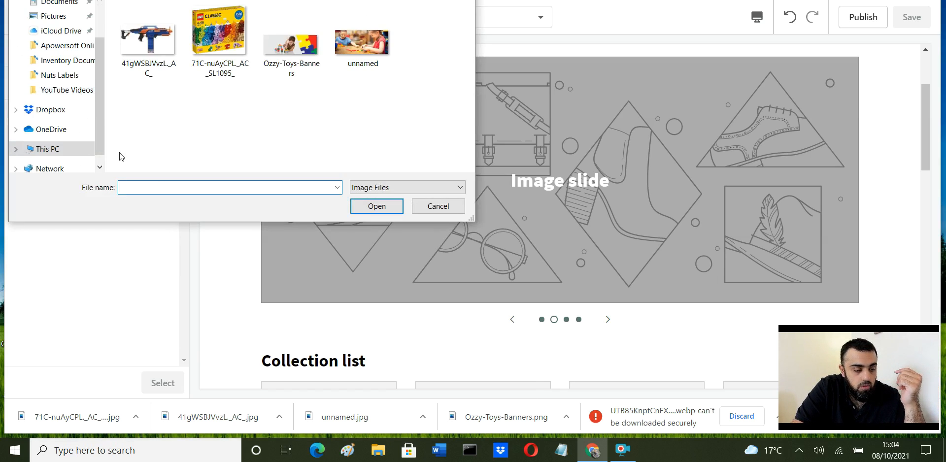
click(287, 67)
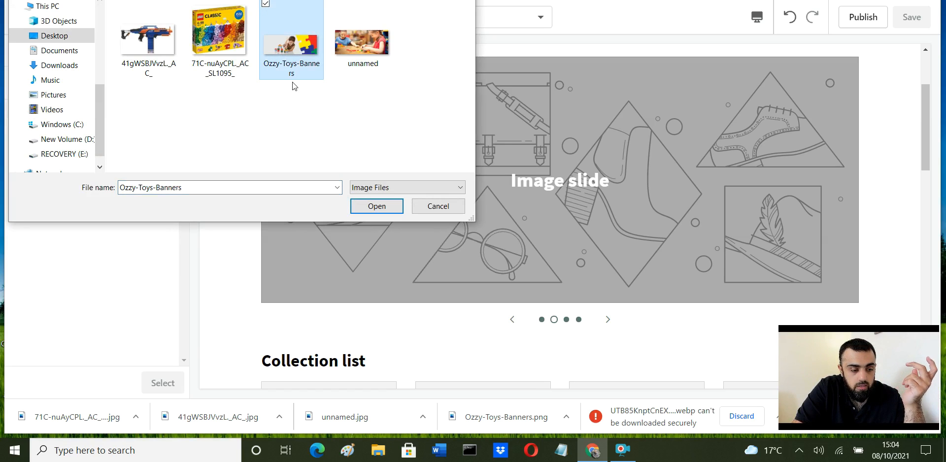
click(367, 208)
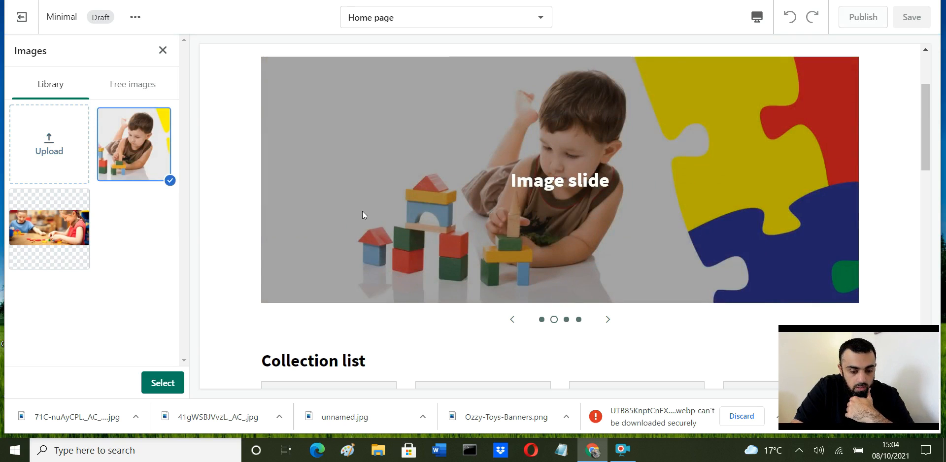
click(173, 374)
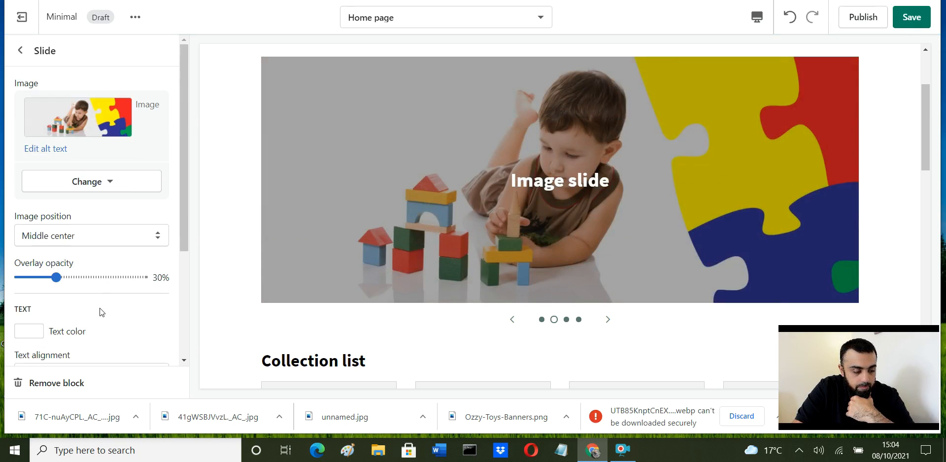
Step: Set the second slide's heading to "Wooden Toys" and its button label to "Shop Now", and return to the section list
scroll(122, 299, down, 3)
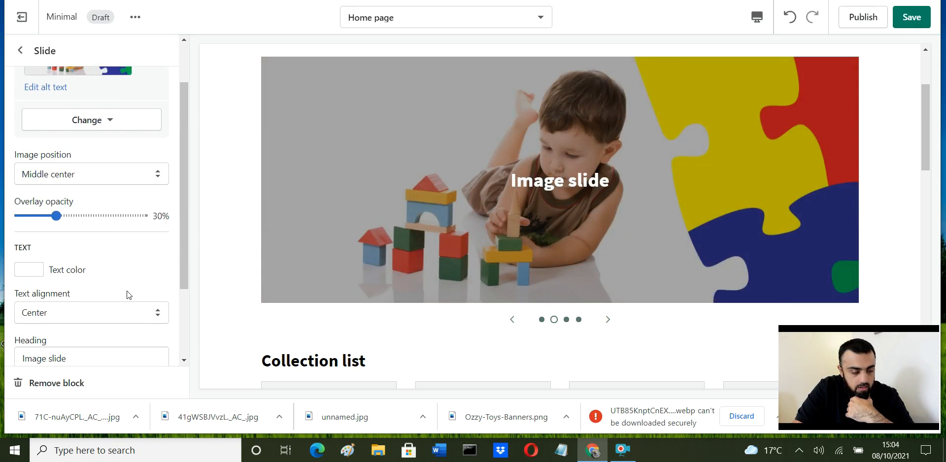
drag(66, 296, 2, 291)
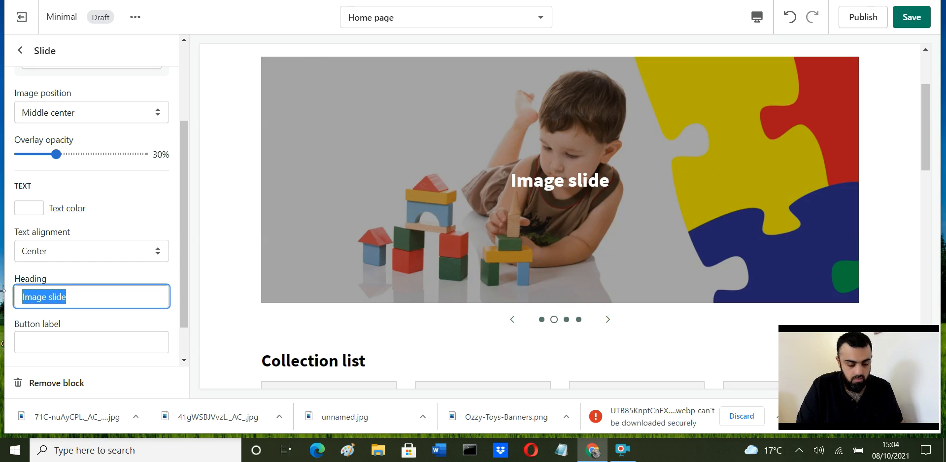
text(Woode)
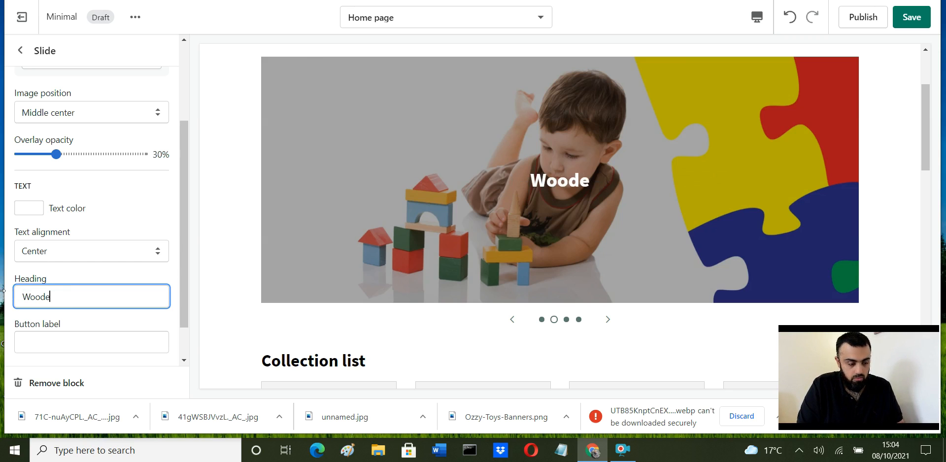
text(n Toys)
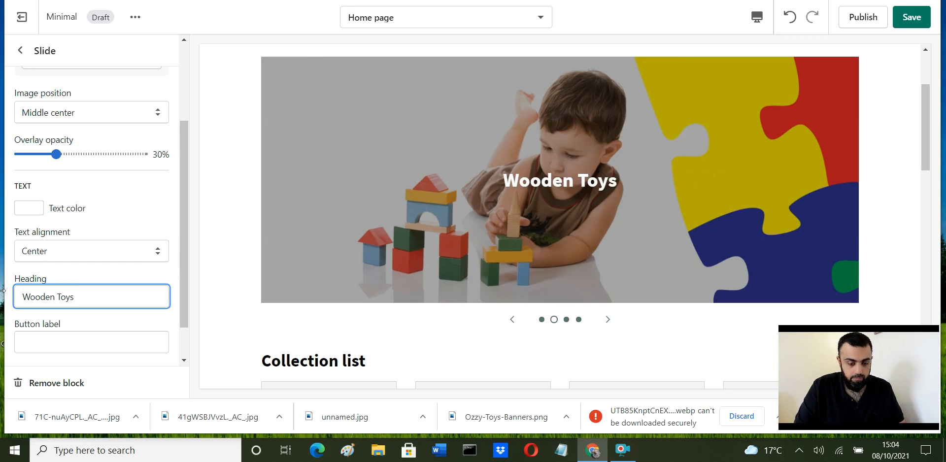
click(70, 340)
text(SH)
key(BackSpace)
text(hop Now)
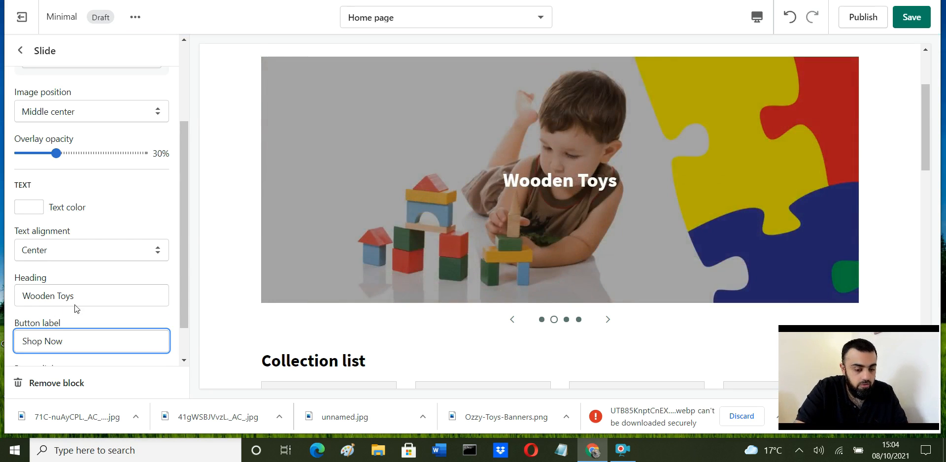
scroll(77, 309, down, 1)
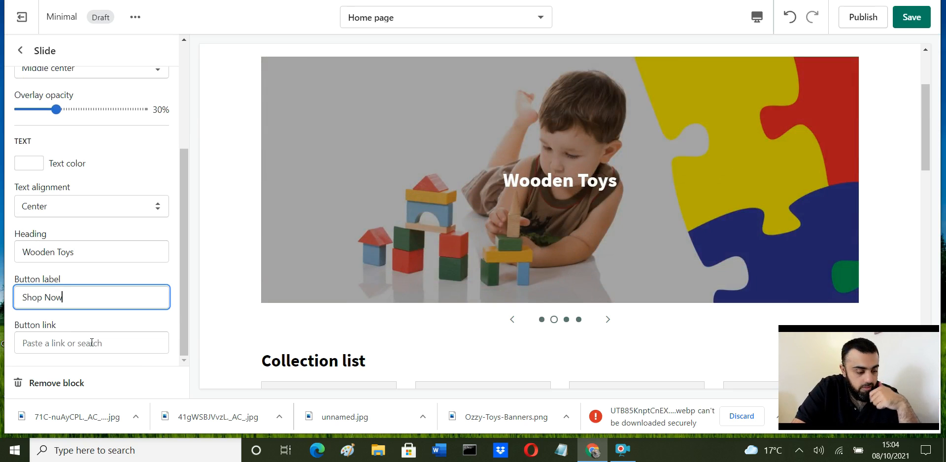
click(104, 363)
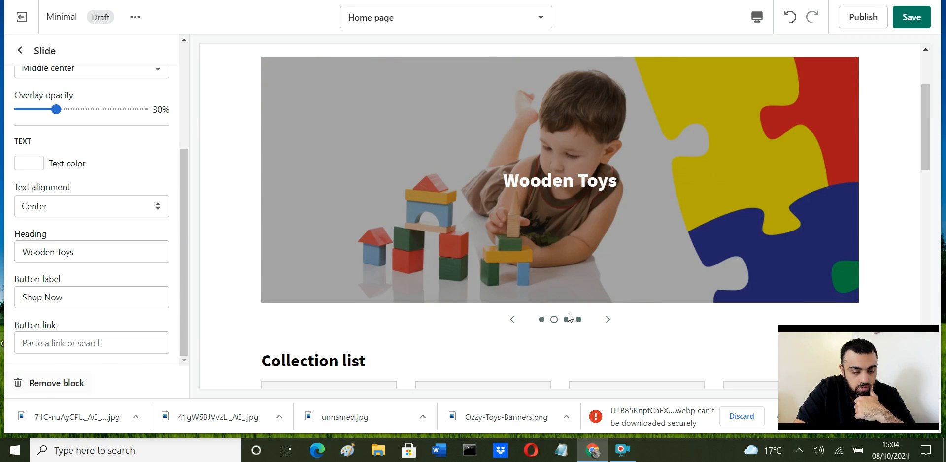
click(20, 49)
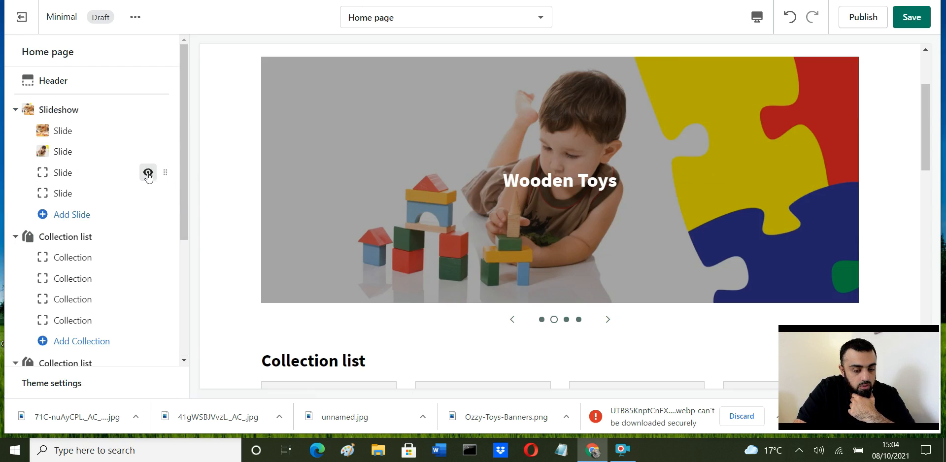
Step: Hide the third and fourth slides of the home page slideshow and save the theme changes
click(148, 173)
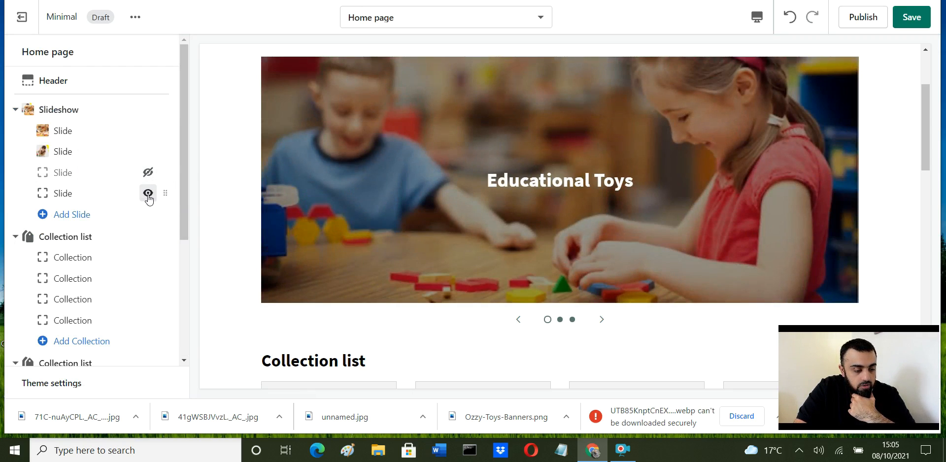
click(148, 193)
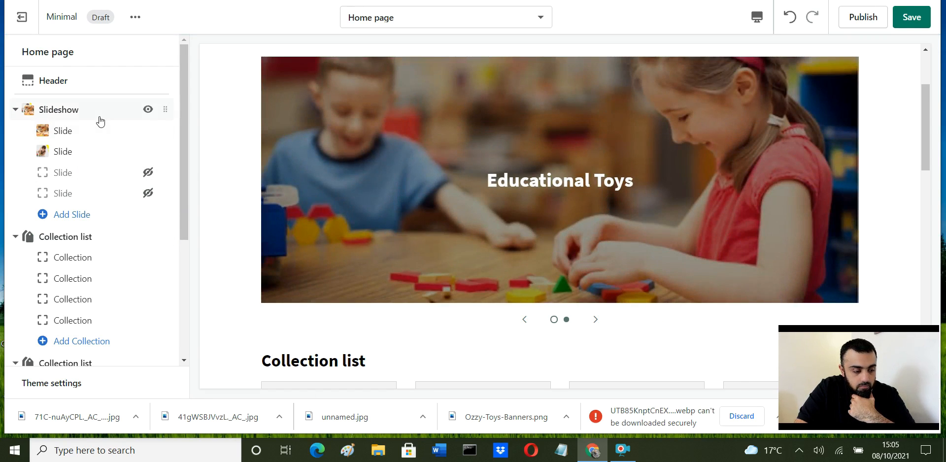
click(911, 16)
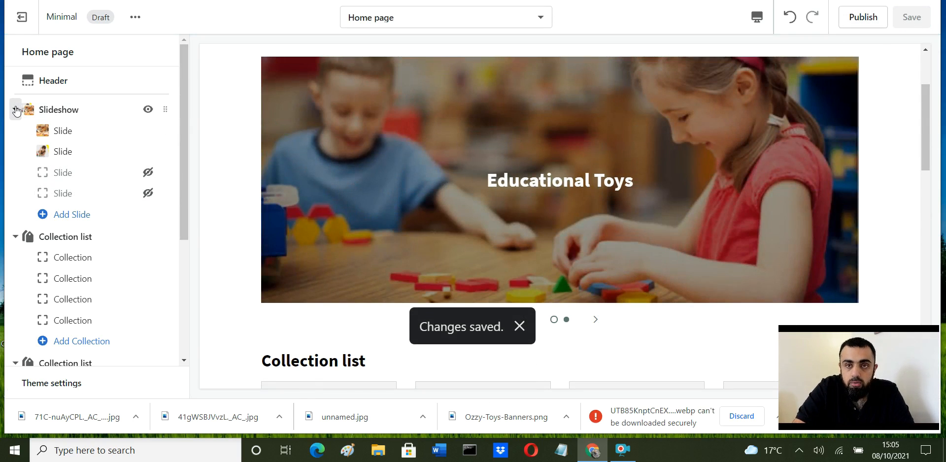
Step: Collapse the slideshow section and look over the two collection list sections in the section list and page preview
click(15, 109)
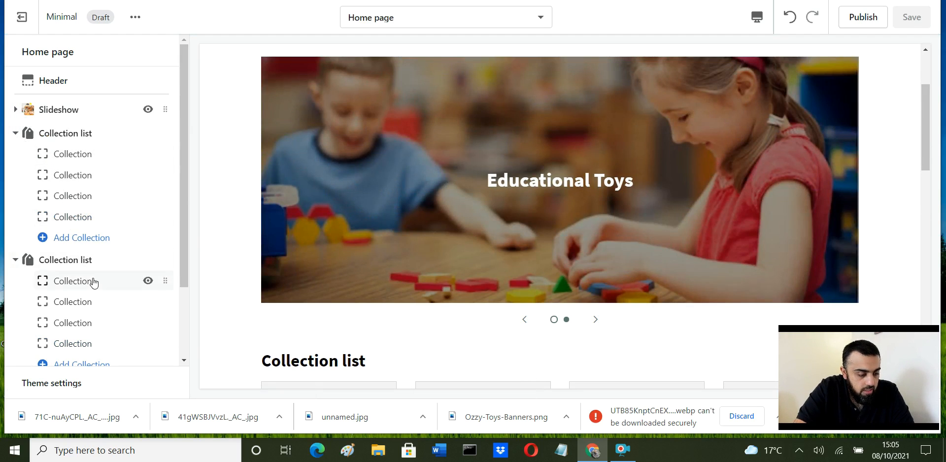
scroll(93, 282, down, 2)
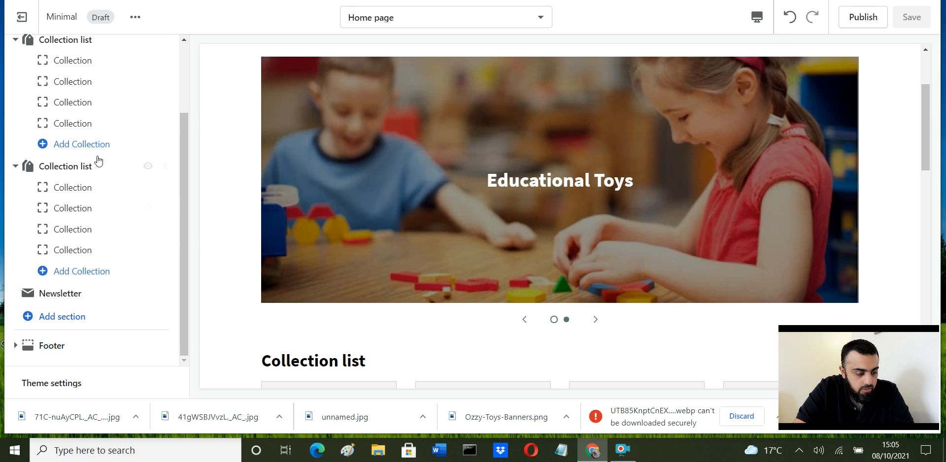
scroll(84, 99, up, 2)
scroll(555, 349, down, 3)
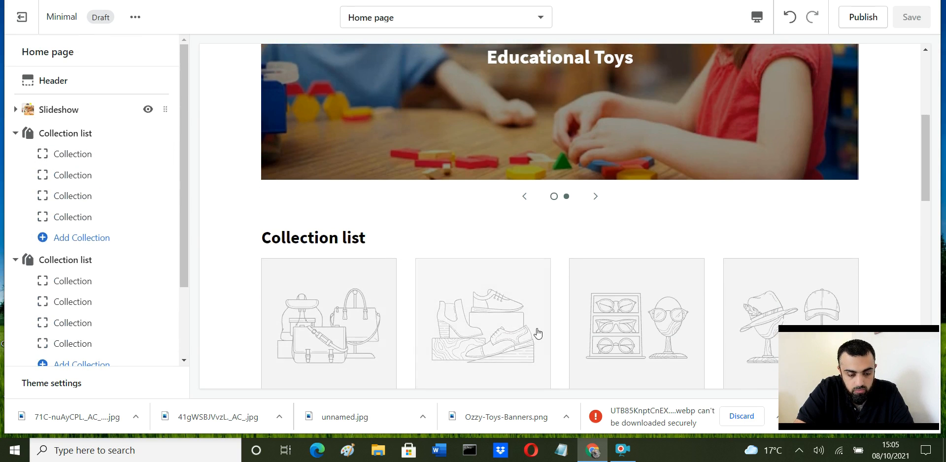
scroll(537, 333, down, 6)
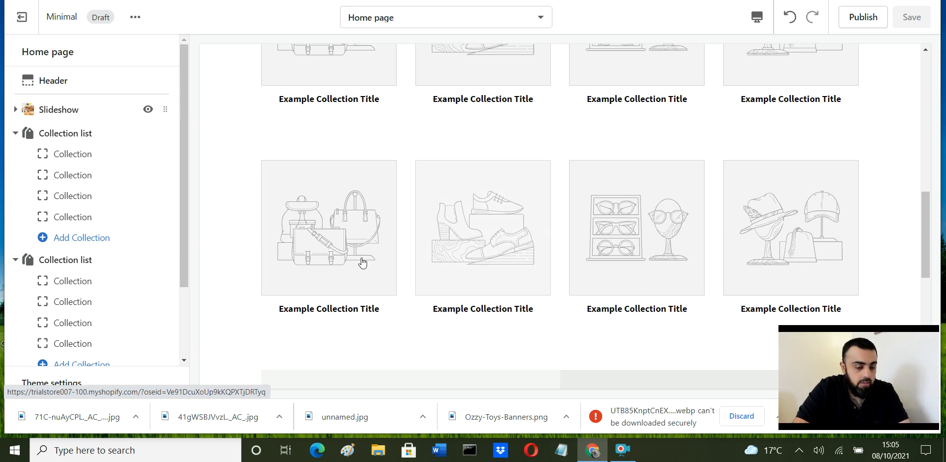
Step: Leave the theme editor and start creating a new collection among the store's product collections
click(19, 21)
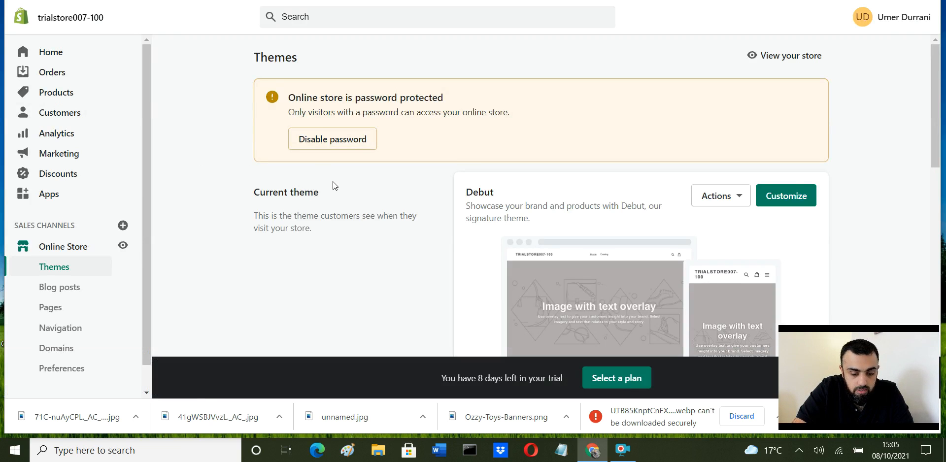
scroll(333, 181, down, 4)
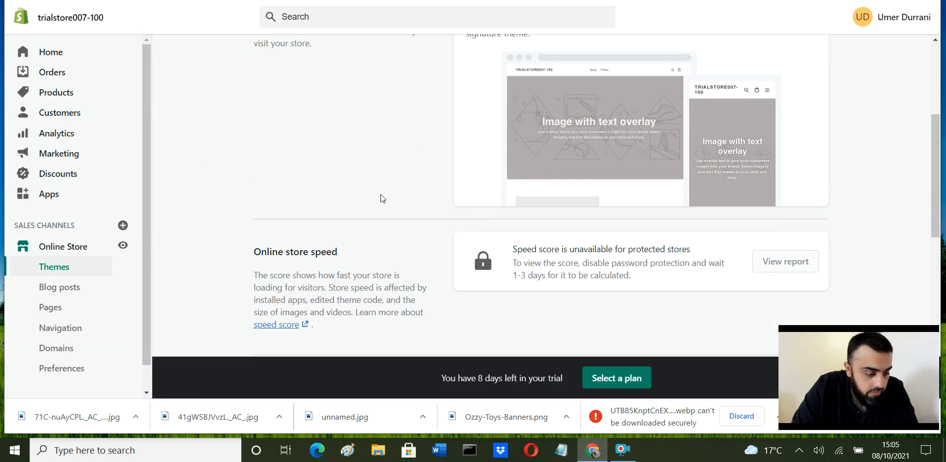
scroll(237, 178, down, 1)
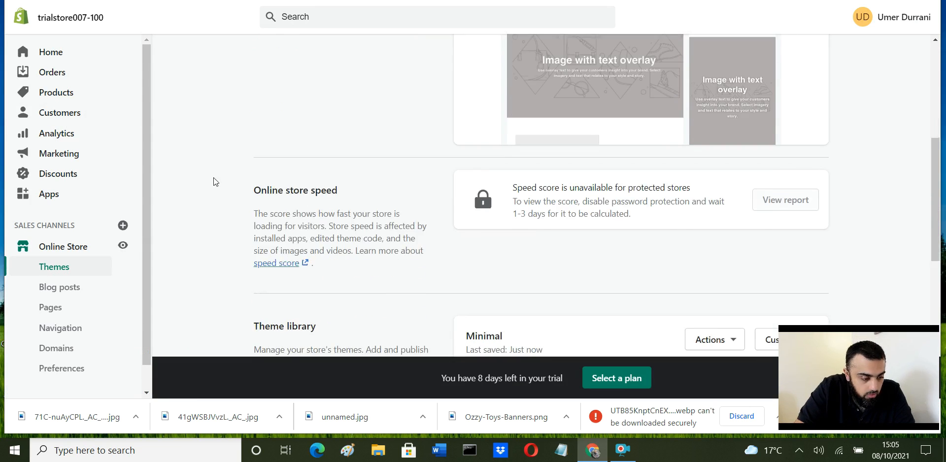
scroll(214, 177, up, 4)
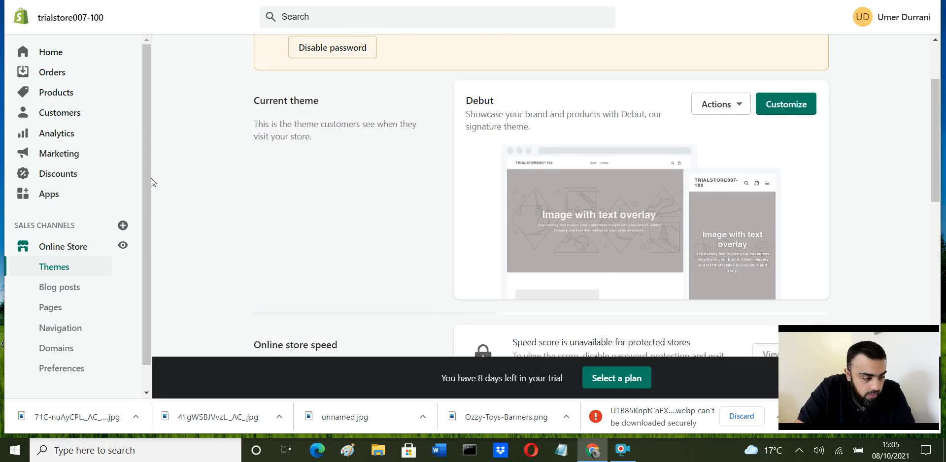
click(64, 101)
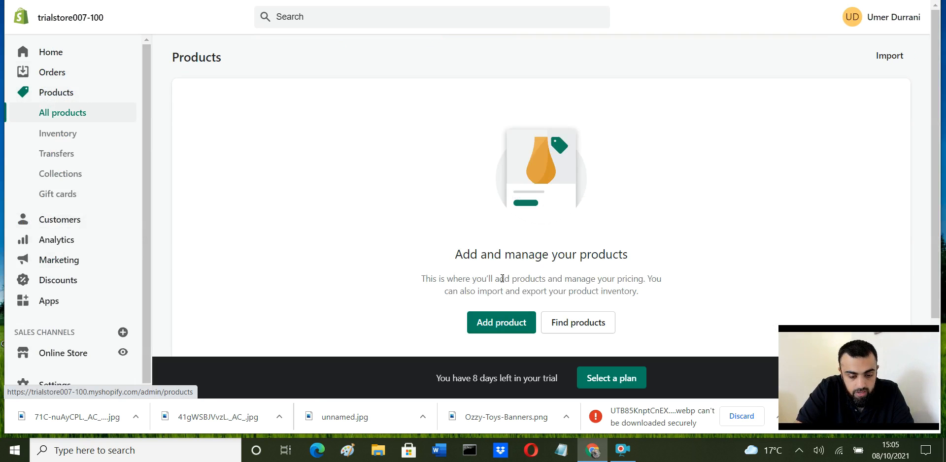
click(71, 176)
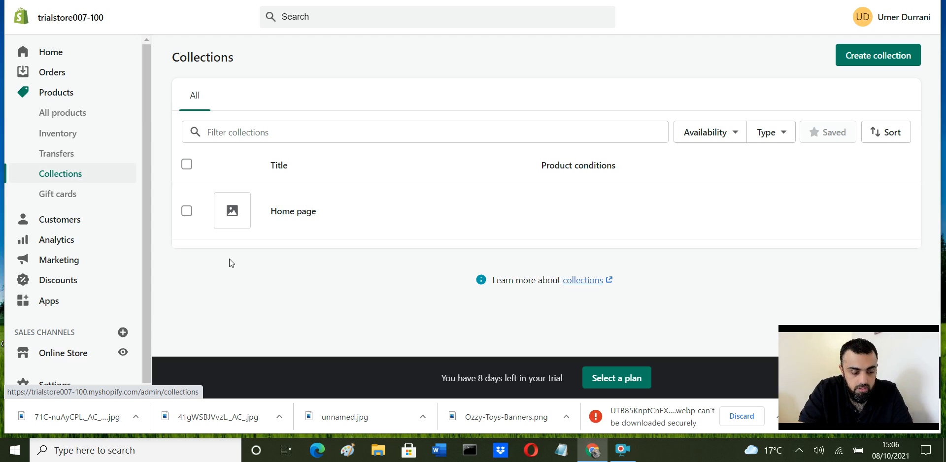
click(878, 55)
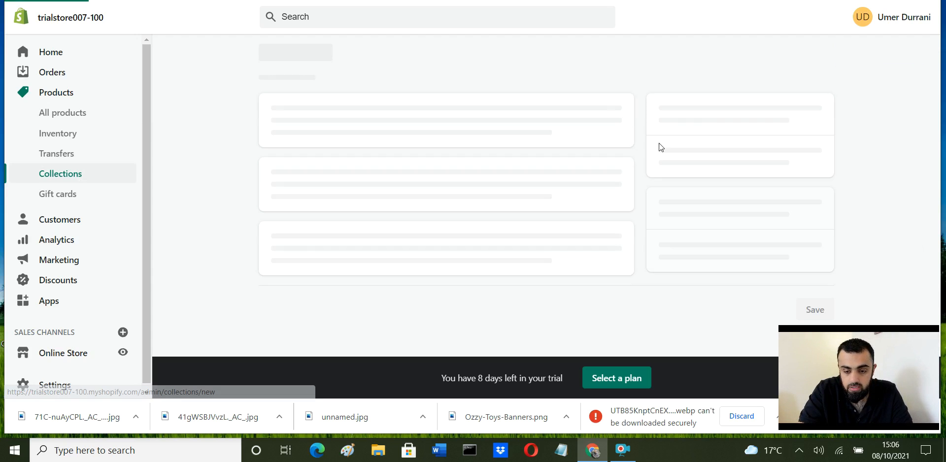
Step: Enter "Wooden Toys" as the title of the new collection
click(402, 111)
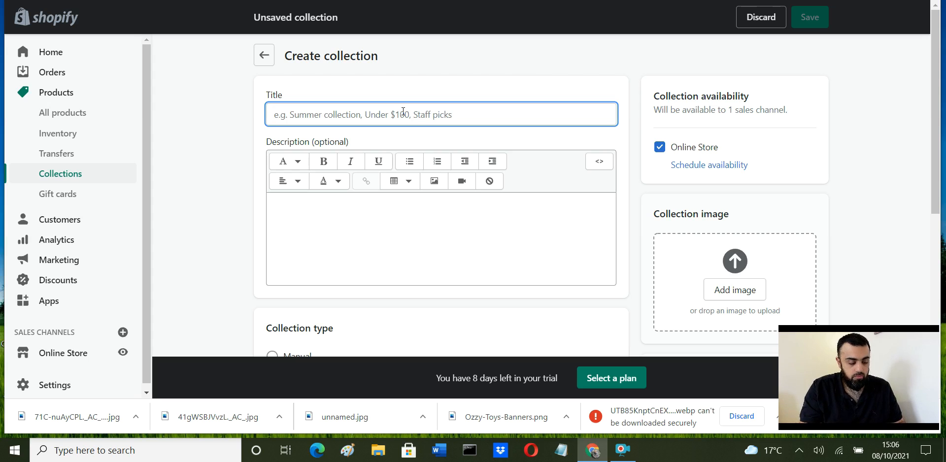
text(Wooded)
key(BackSpace)
key(BackSpace)
key(BackSpace)
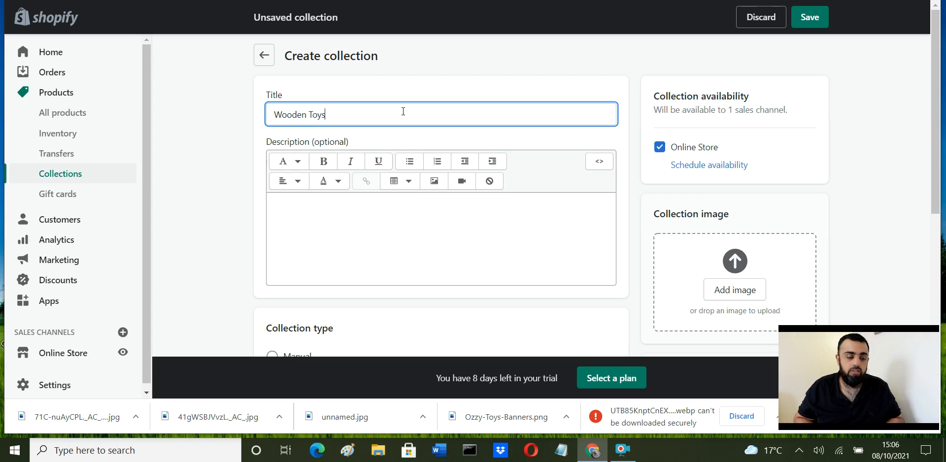
Step: Set the collection type to Manual so products are added one by one
click(356, 202)
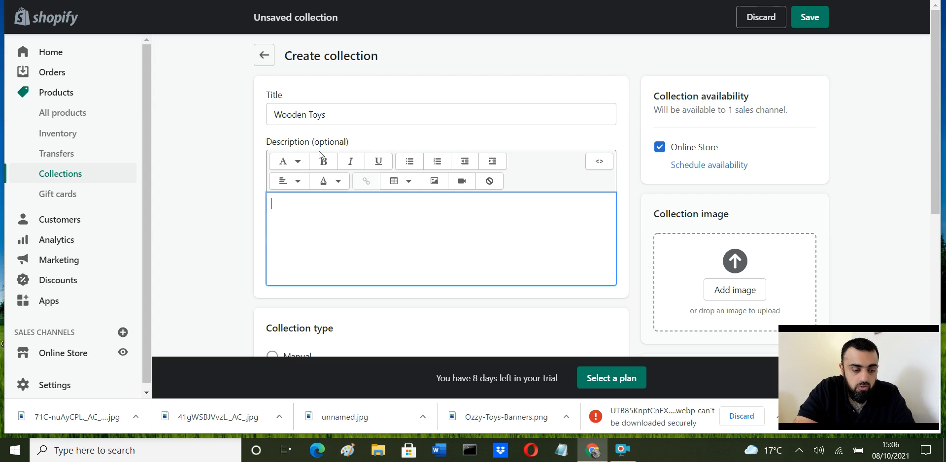
scroll(419, 230, down, 1)
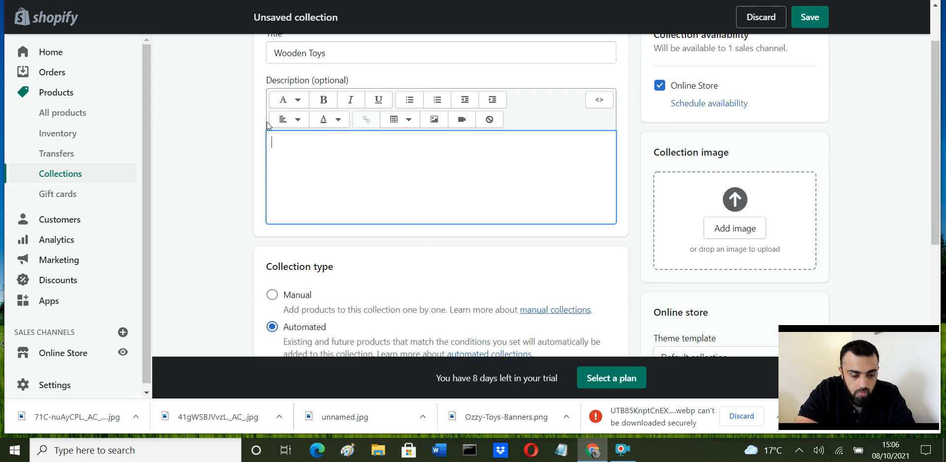
scroll(385, 206, down, 3)
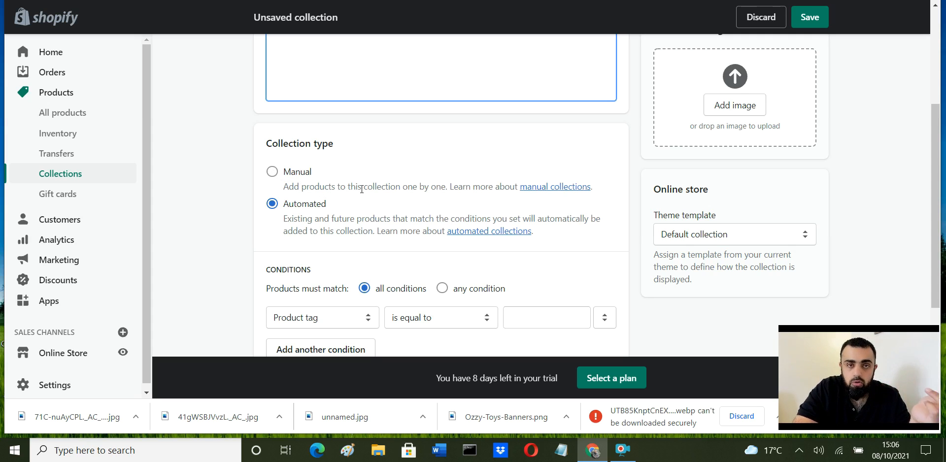
click(273, 179)
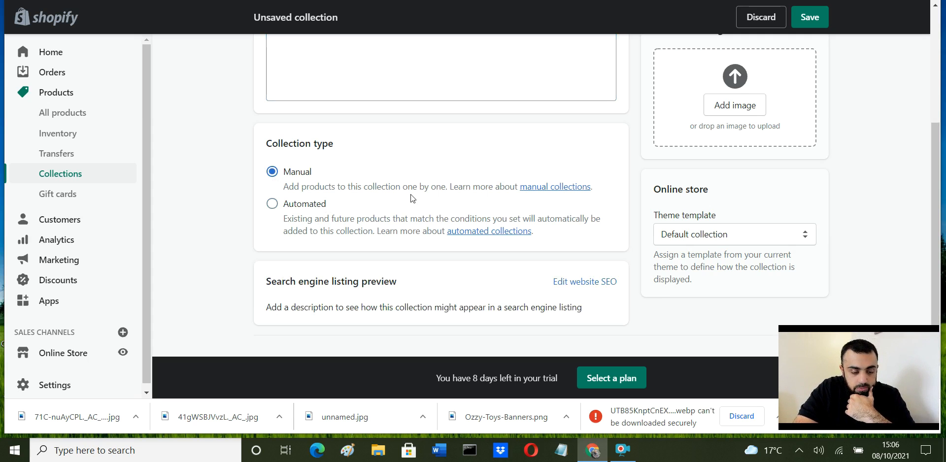
Step: Upload the image "Ozzy-Toys-Banners" from the Desktop folder as the collection image
scroll(559, 229, up, 4)
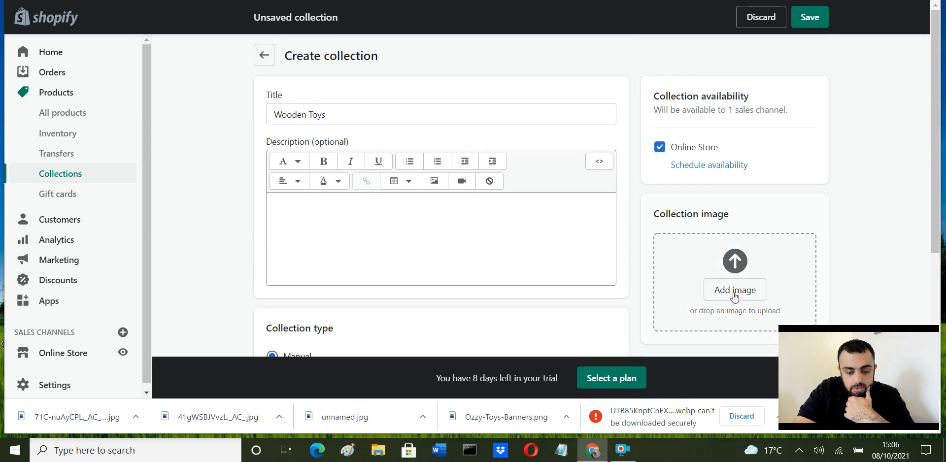
scroll(733, 293, down, 1)
click(744, 231)
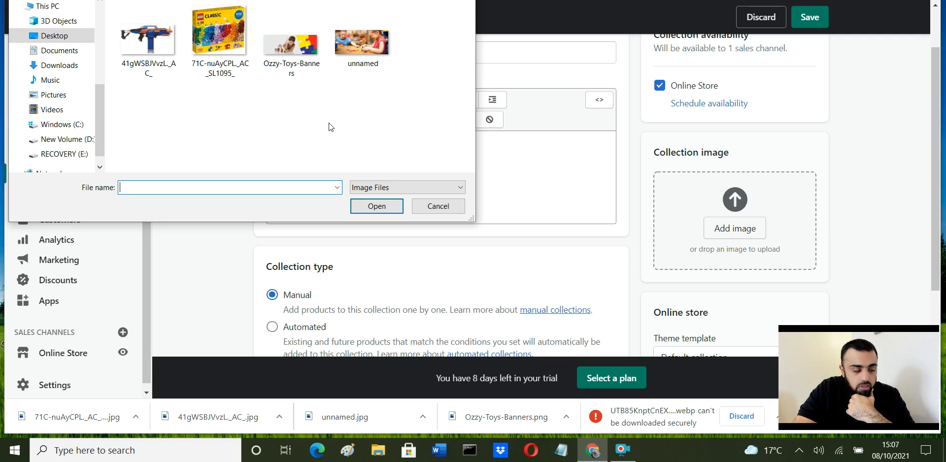
click(288, 49)
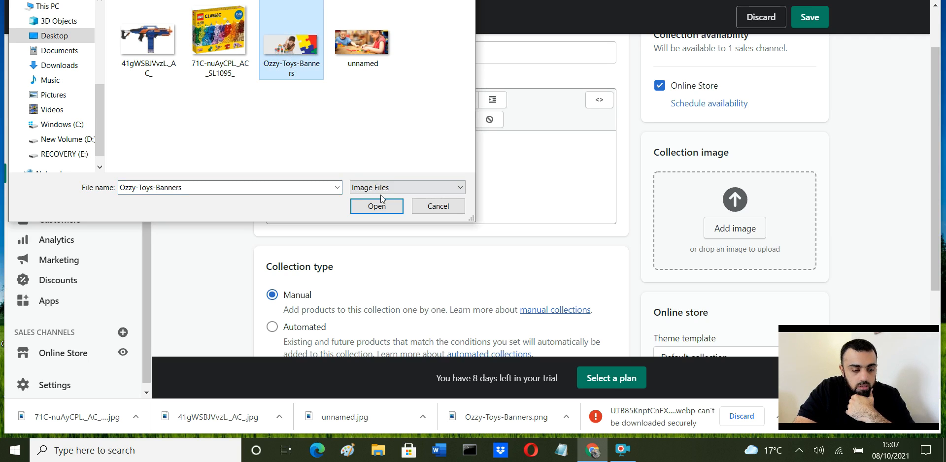
click(386, 207)
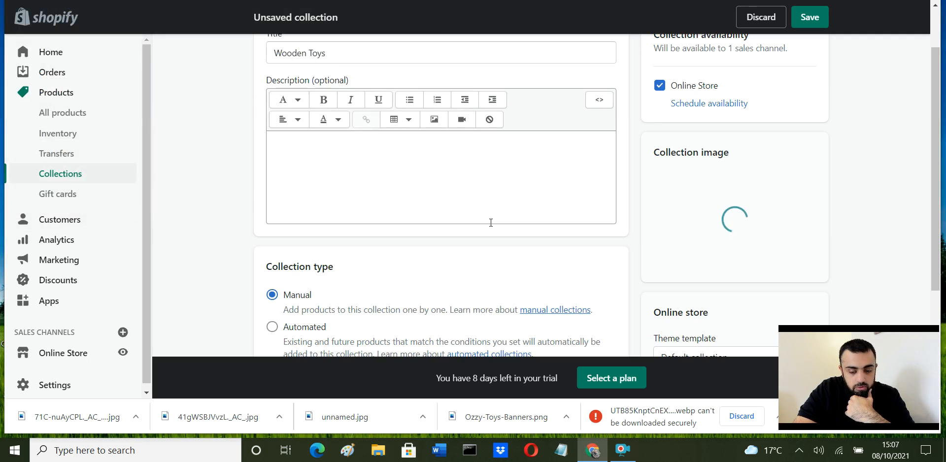
Step: Check the theme template choices for the collection and keep Default collection
scroll(554, 212, down, 4)
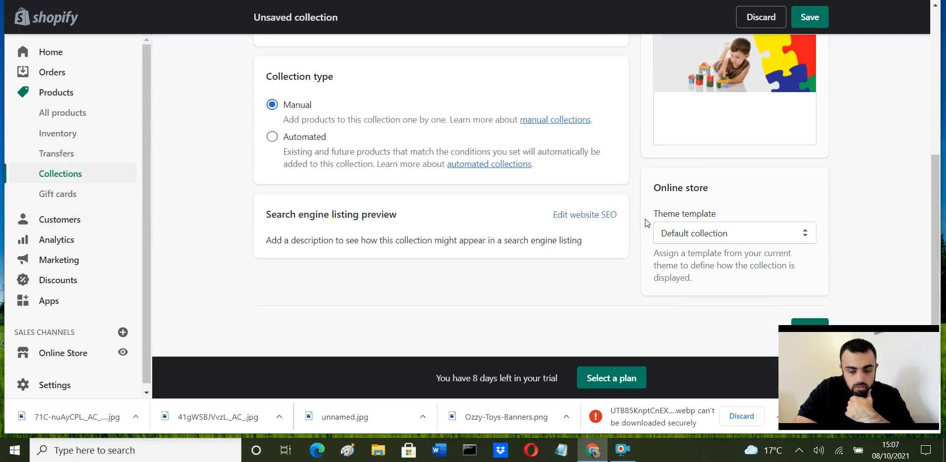
click(757, 229)
click(757, 230)
scroll(774, 86, up, 5)
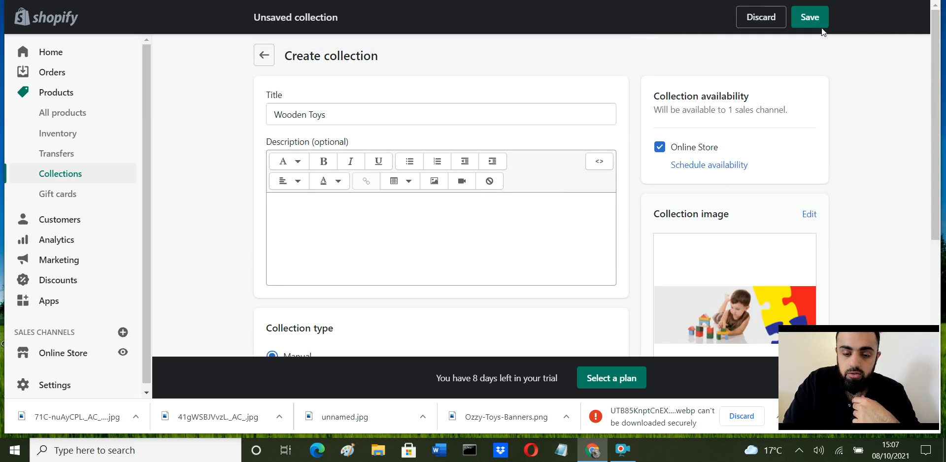
Step: Add the description "Great Wooden Toys For Boys and Girls" to the collection and save it
click(438, 225)
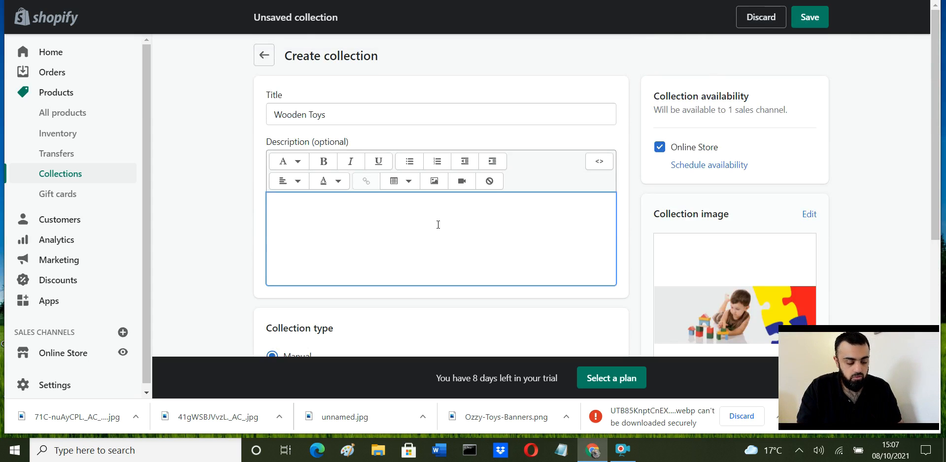
text(Gre)
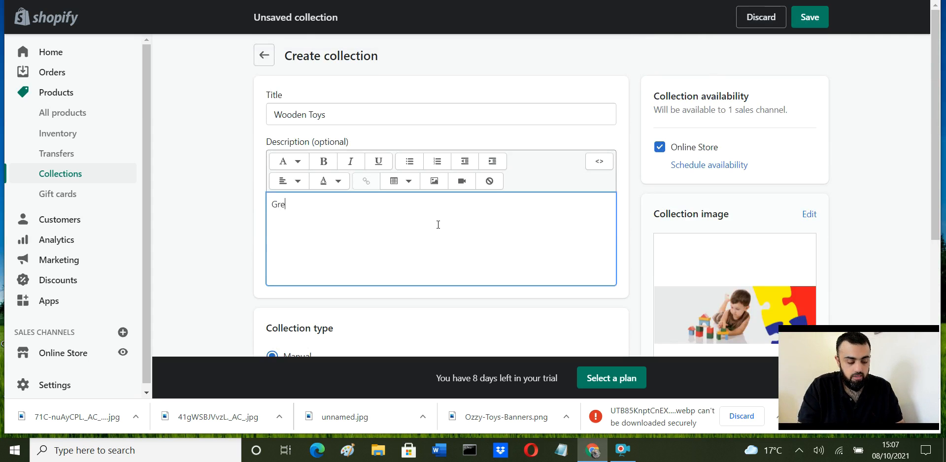
text(at W)
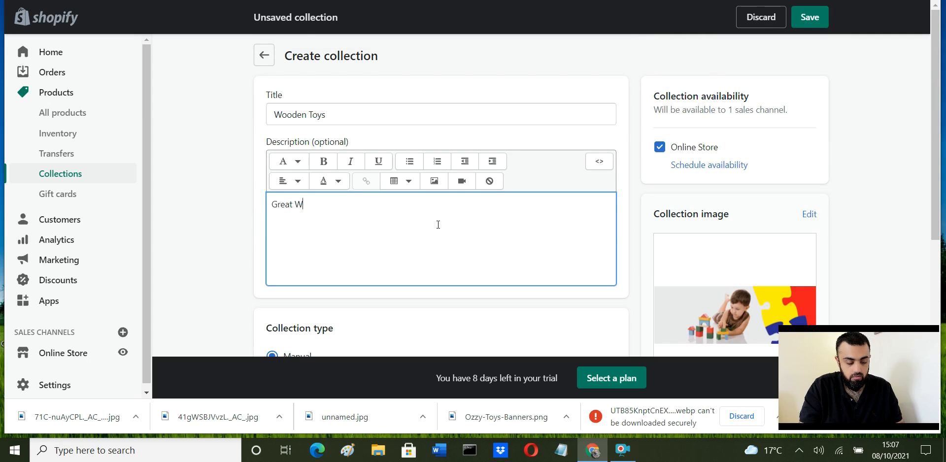
text(ooden Toy)
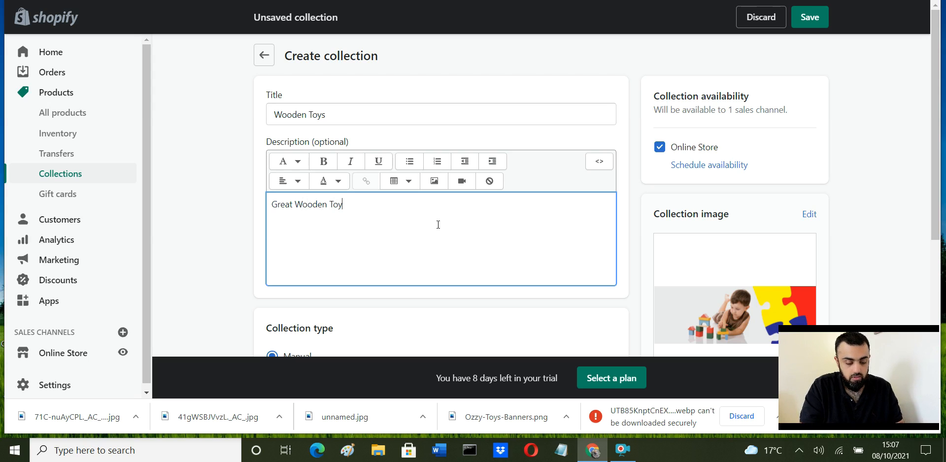
text(s For )
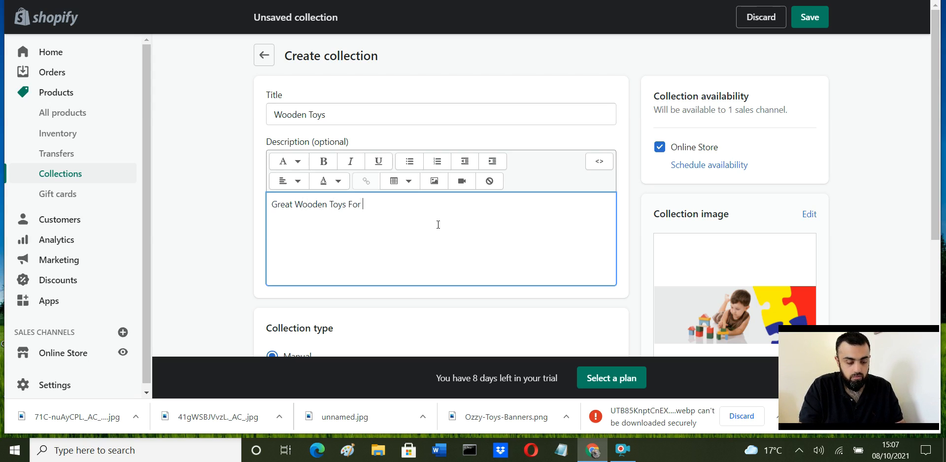
text(Boys and )
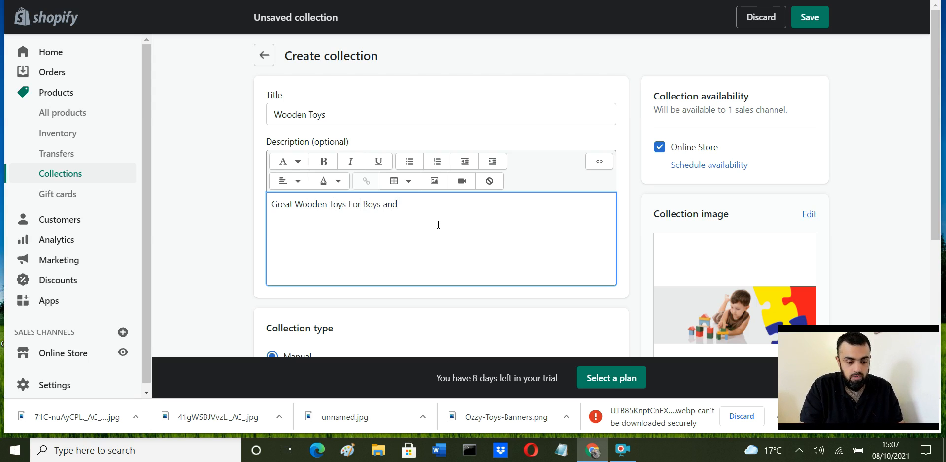
text(Girls)
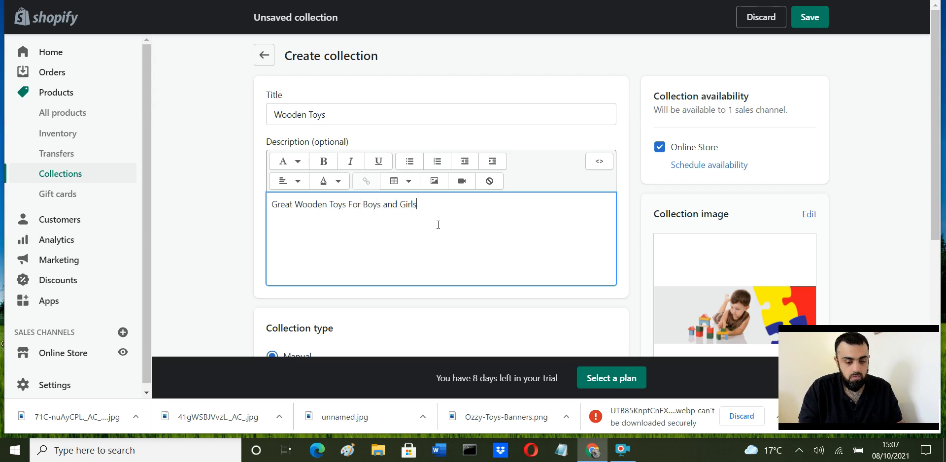
click(809, 17)
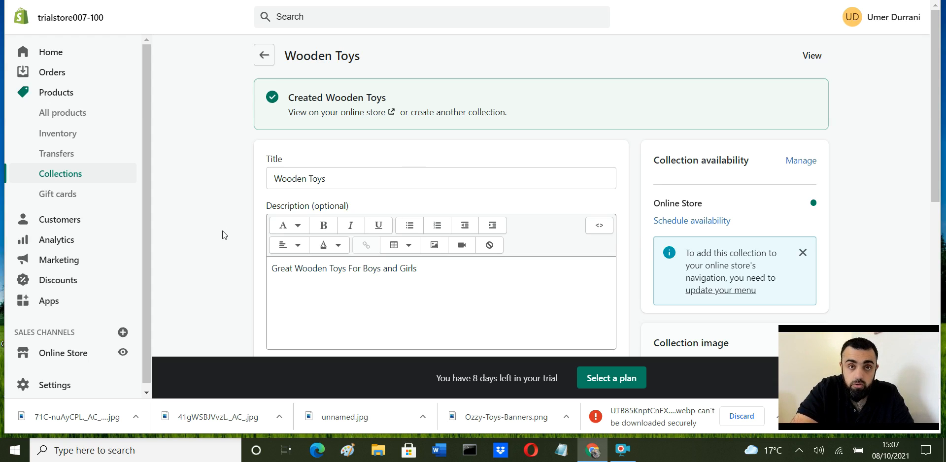
Step: Start a new product in the store's product list and look over its blank form
click(67, 114)
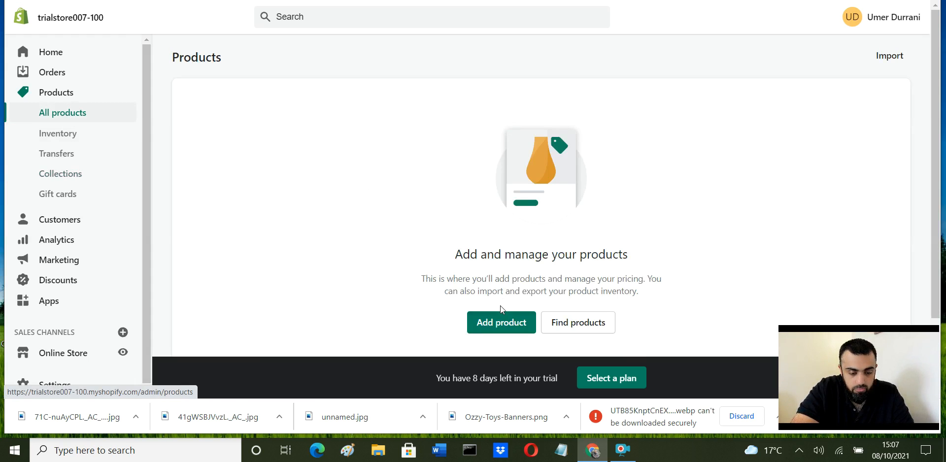
click(502, 323)
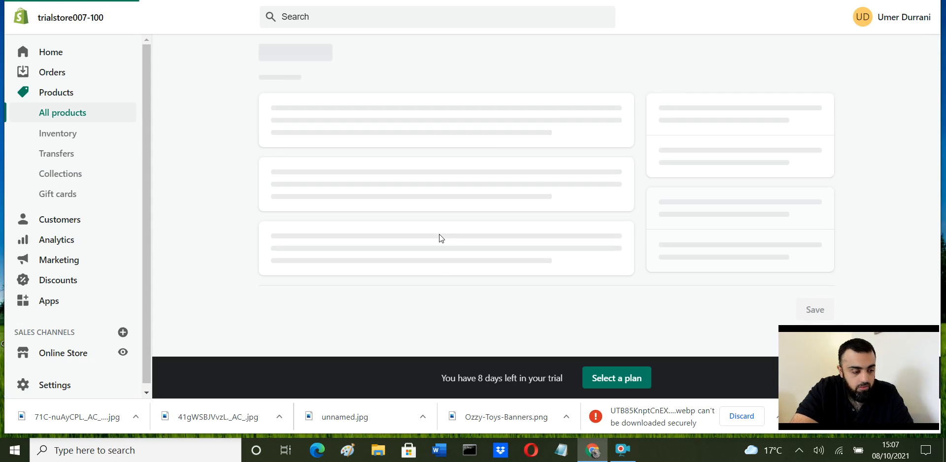
click(377, 118)
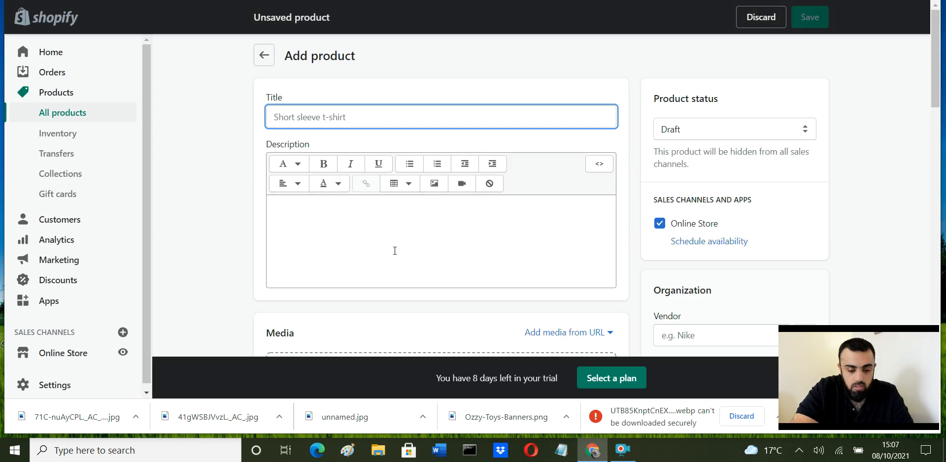
scroll(450, 240, down, 1)
scroll(485, 238, down, 5)
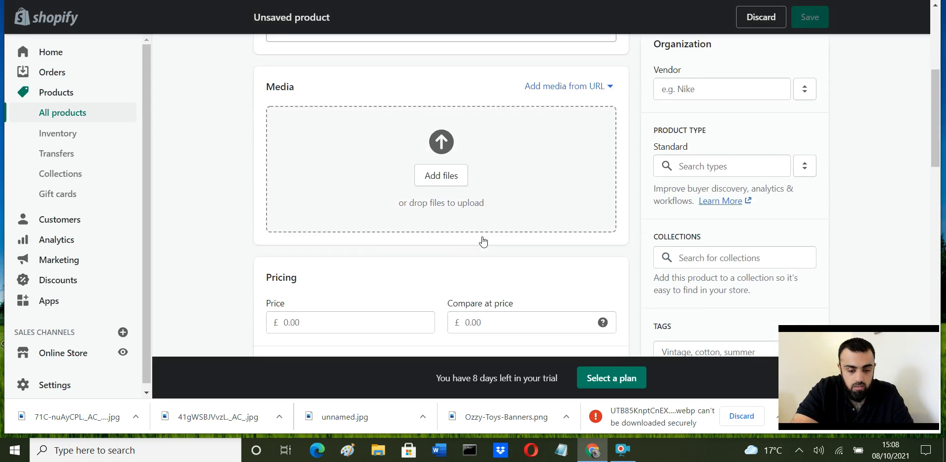
scroll(488, 237, up, 6)
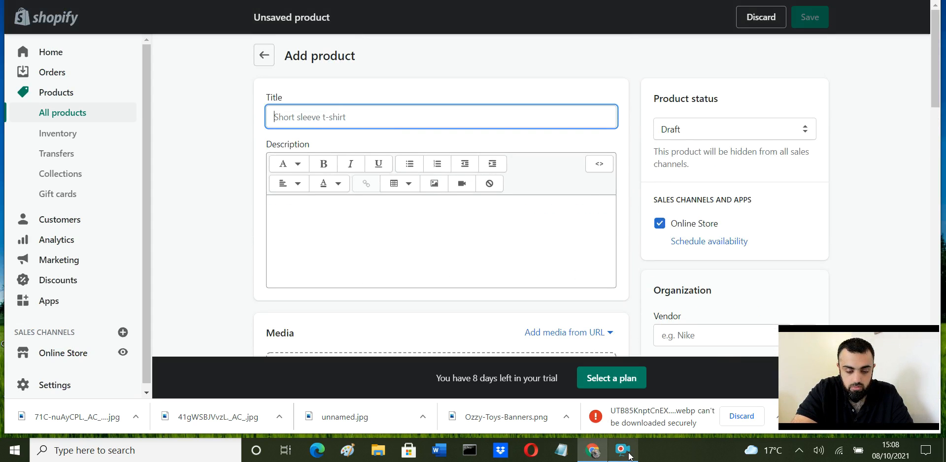
Step: Title the product "Nerf Gun with 24 rubber bullets"
mouse_move(630, 456)
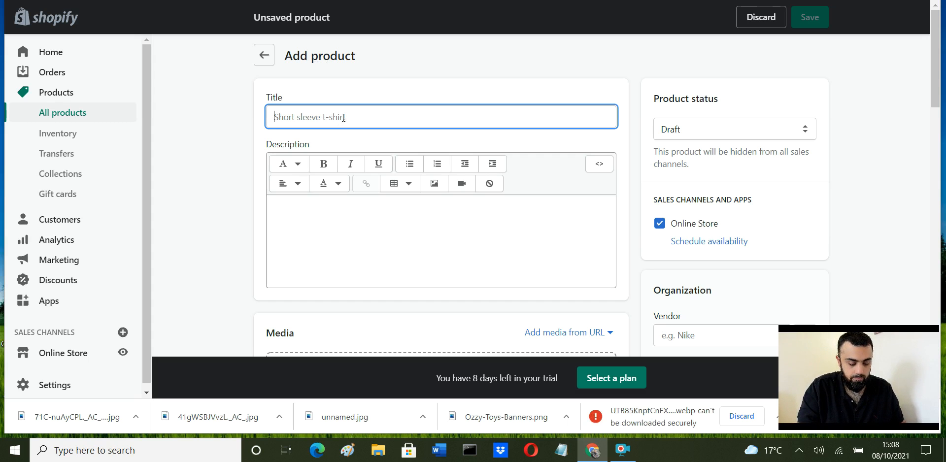
text(Nef)
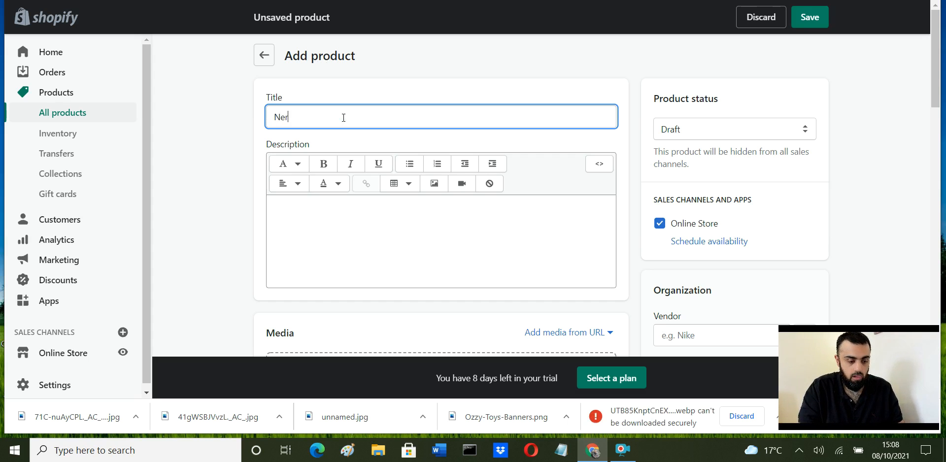
text( Gun with)
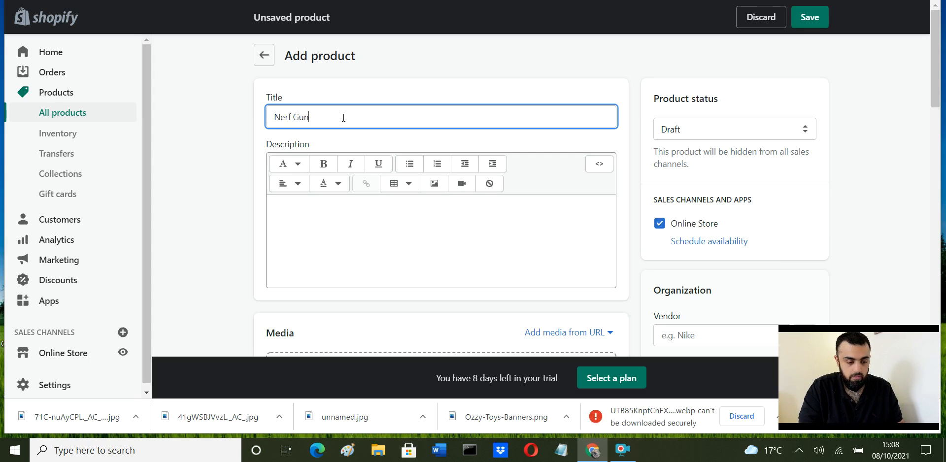
key(BackSpace)
key(BackSpace)
key(BackSpace)
text(ith 24 )
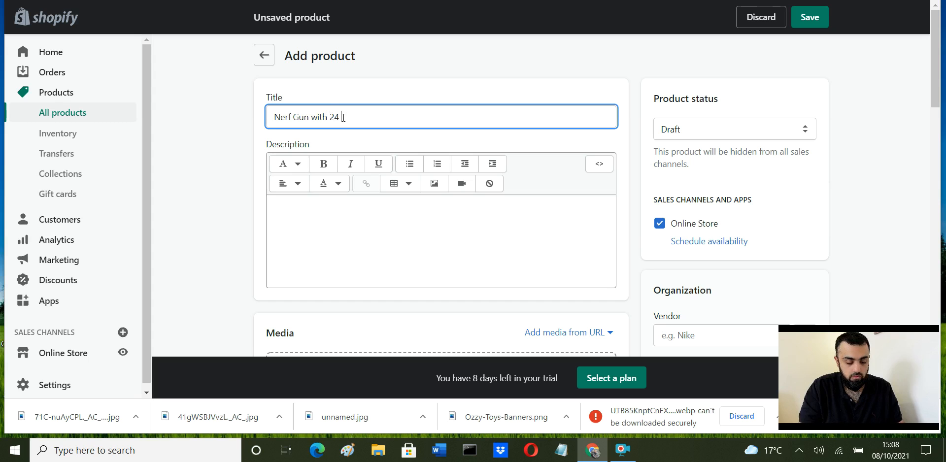
text(ru)
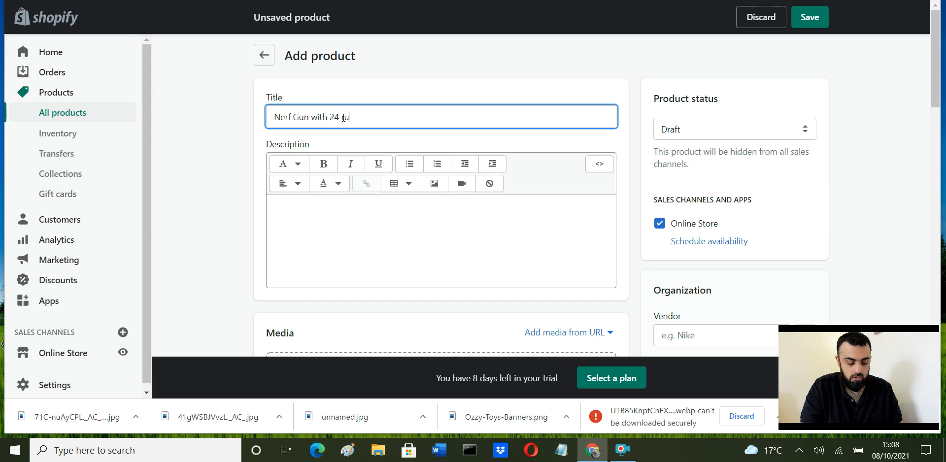
text(bber bullets)
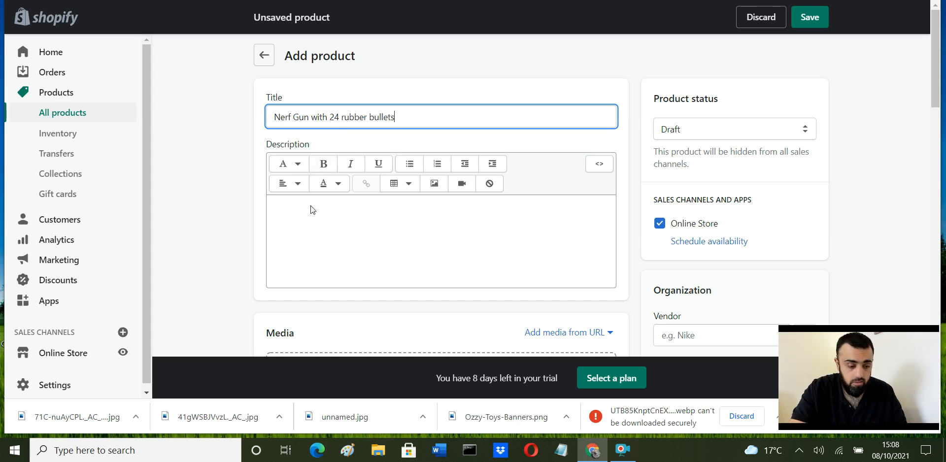
Step: Write the product description "Fast, reliable and accurate shooting experience with the gun", correcting the spelling of "reliable"
click(347, 226)
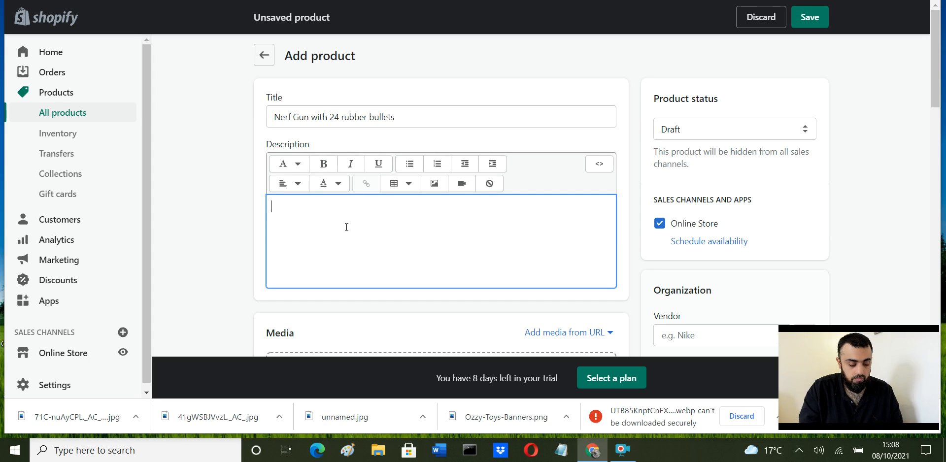
text(Fast, )
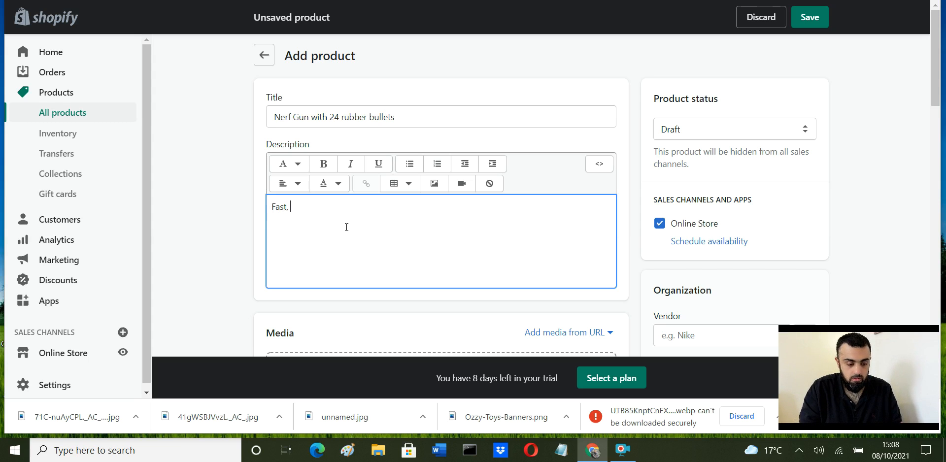
text(realiable an)
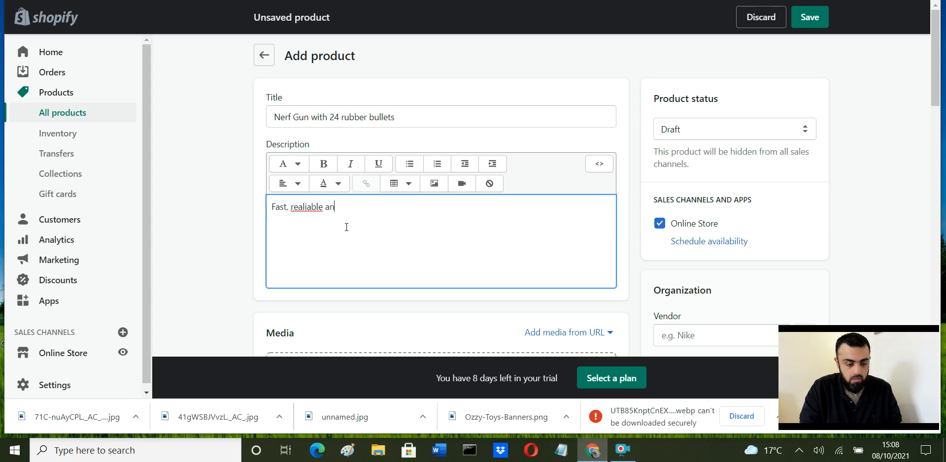
text(d accur)
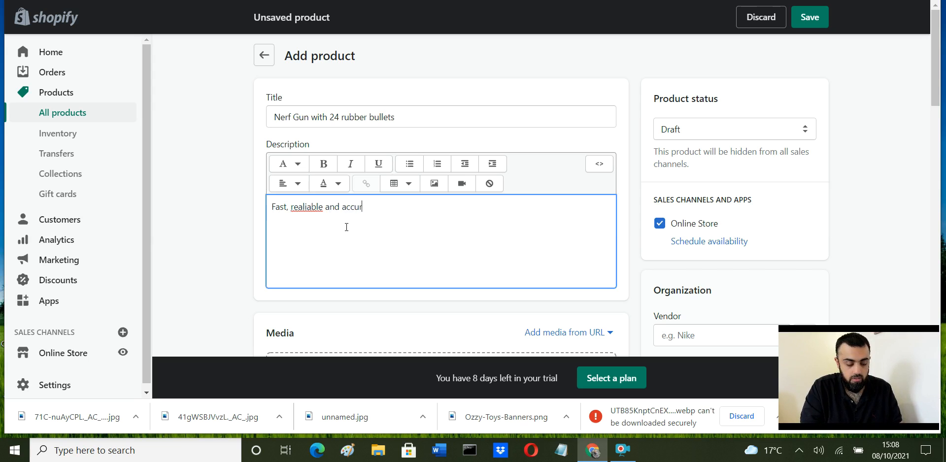
text(ate shoo)
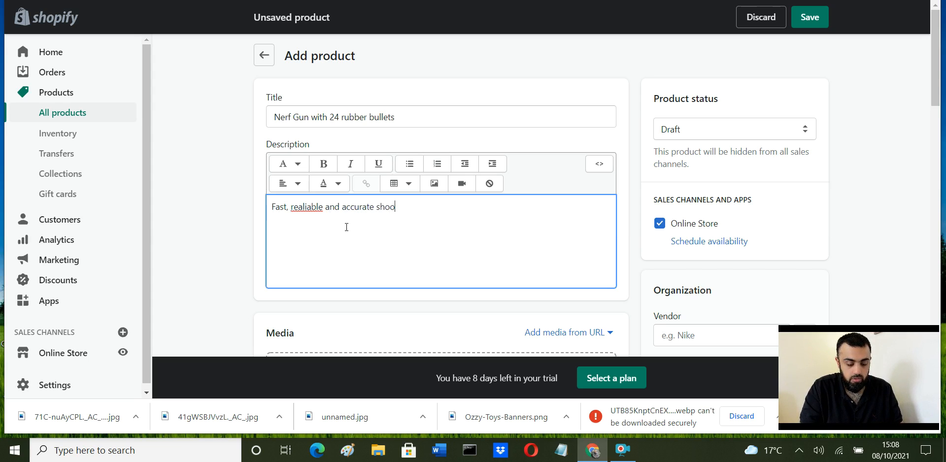
text(ting exper)
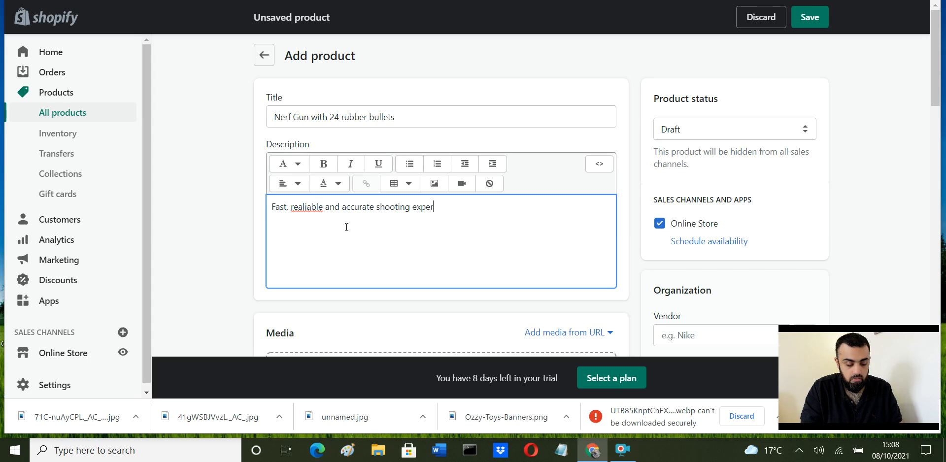
text(ience with tht)
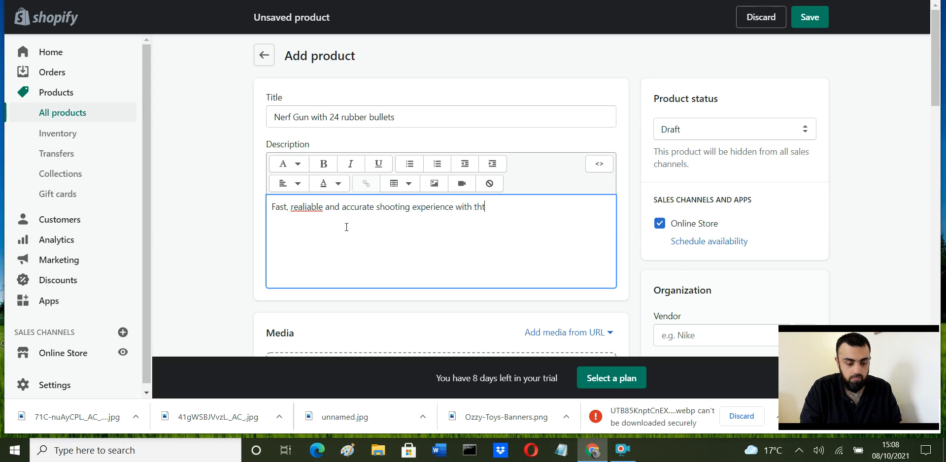
key(BackSpace)
text(e gun)
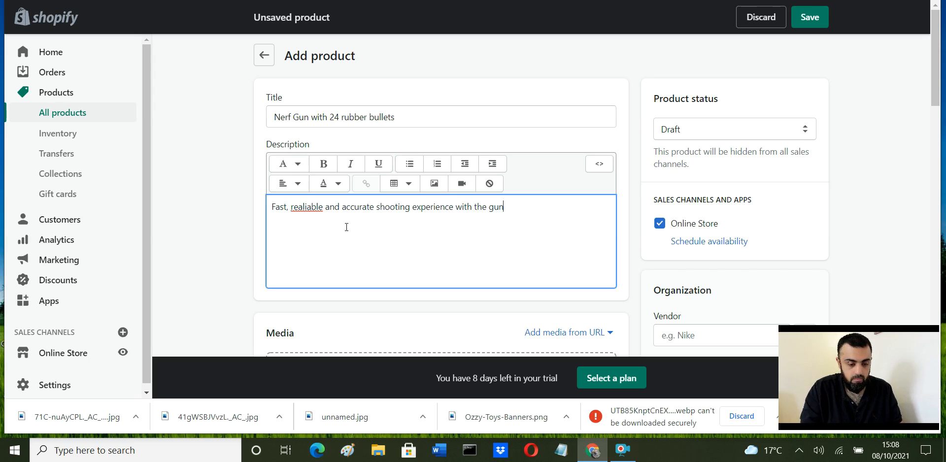
right_click(303, 207)
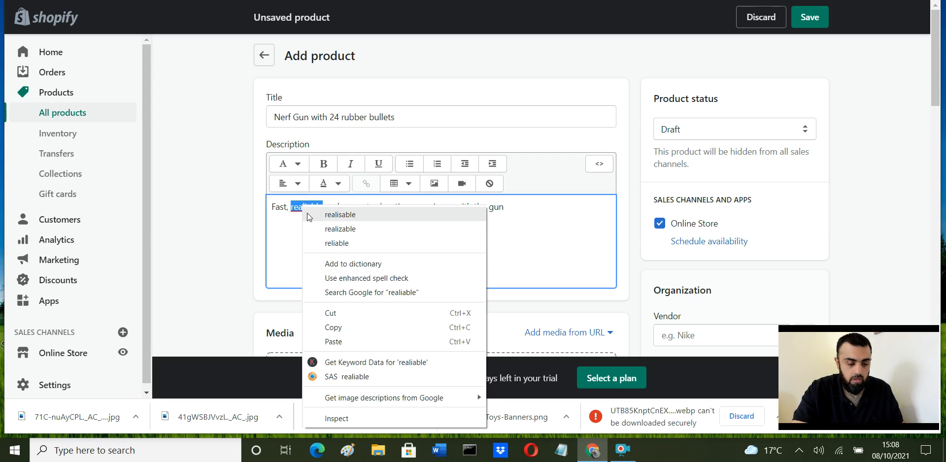
click(337, 242)
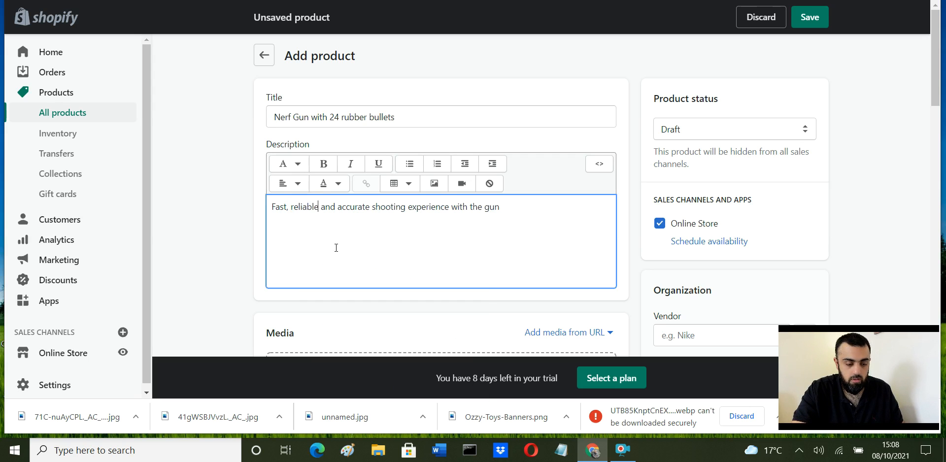
Step: Upload the Nerf gun image "41gWSBJVvzL._AC_" from the Desktop folder as the product media
scroll(542, 231, down, 1)
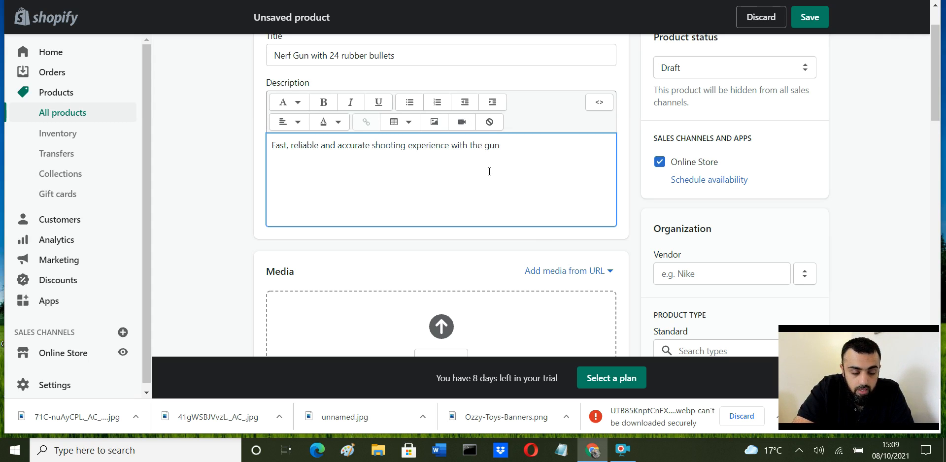
scroll(492, 173, down, 4)
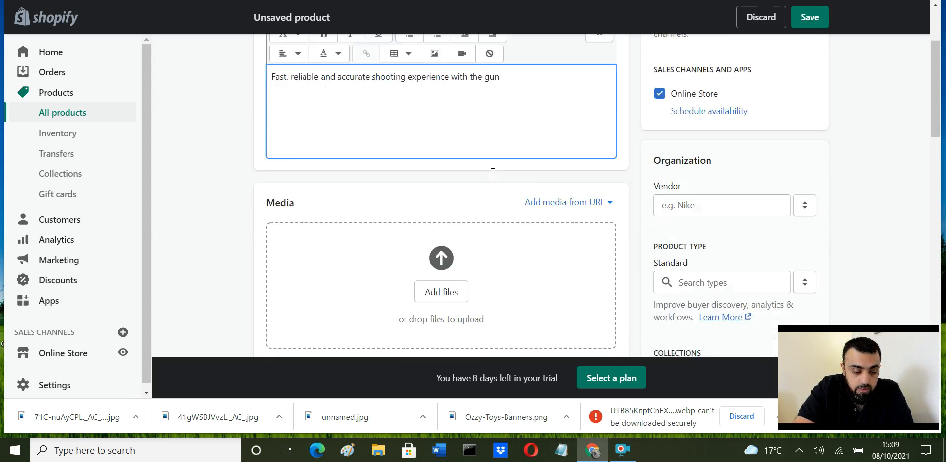
click(426, 178)
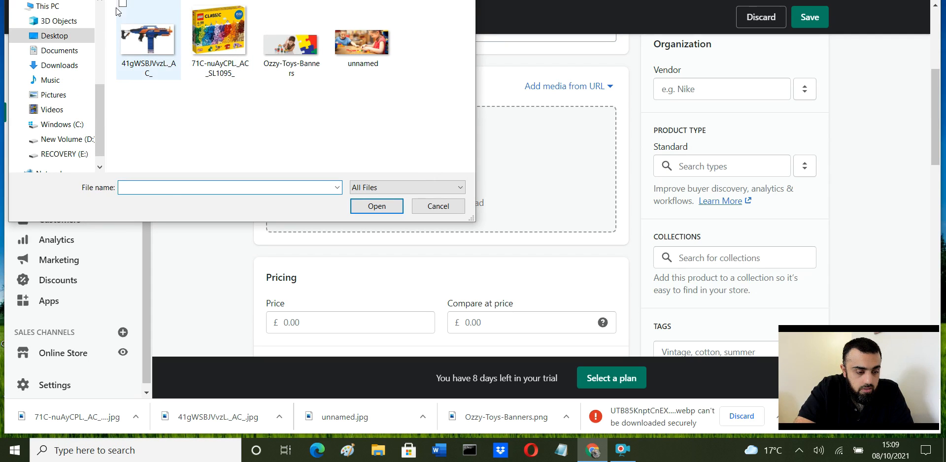
click(147, 42)
click(379, 205)
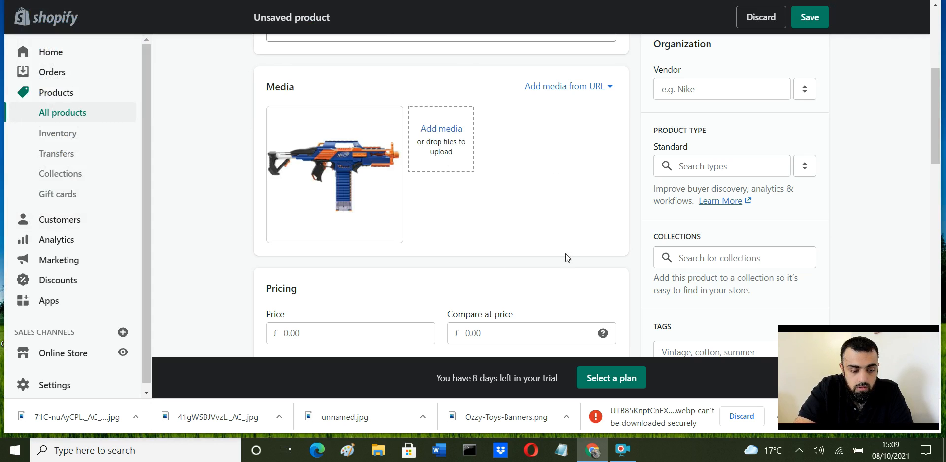
Step: Set the product's price to £19.99, compare at price to £24.99 and cost per item to £5.00
scroll(535, 197, down, 3)
click(335, 205)
text(19.99)
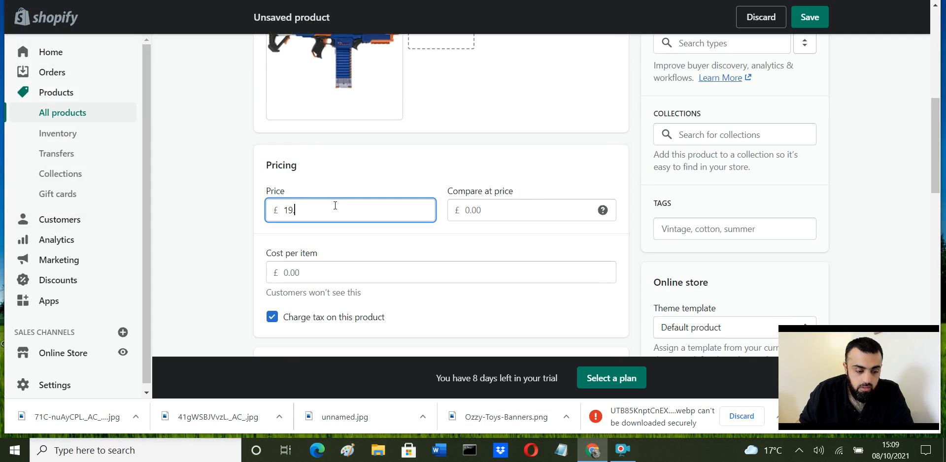
click(516, 213)
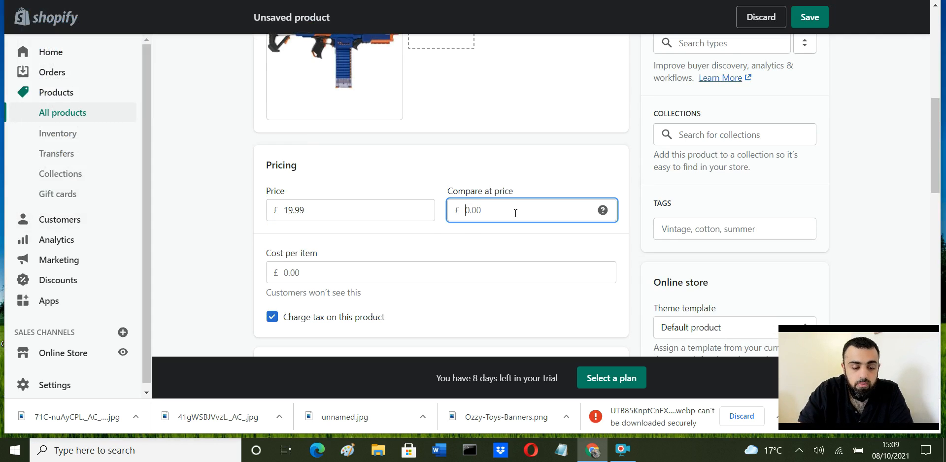
text(24.99)
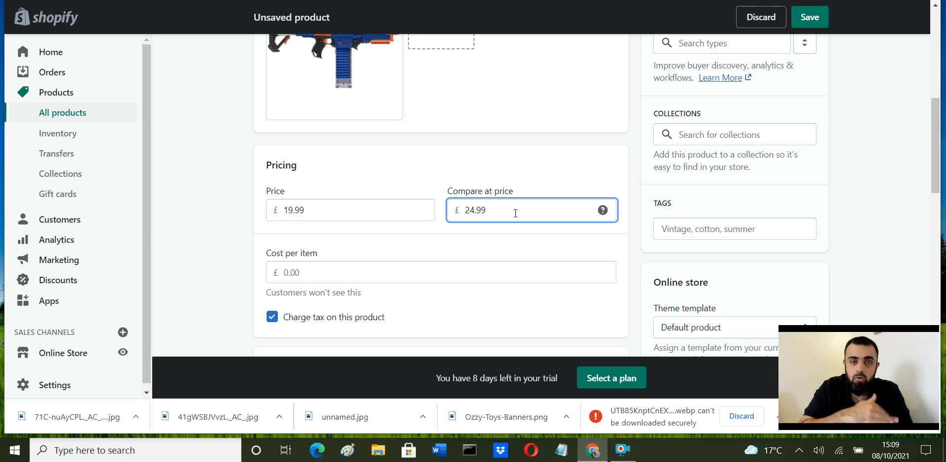
click(348, 272)
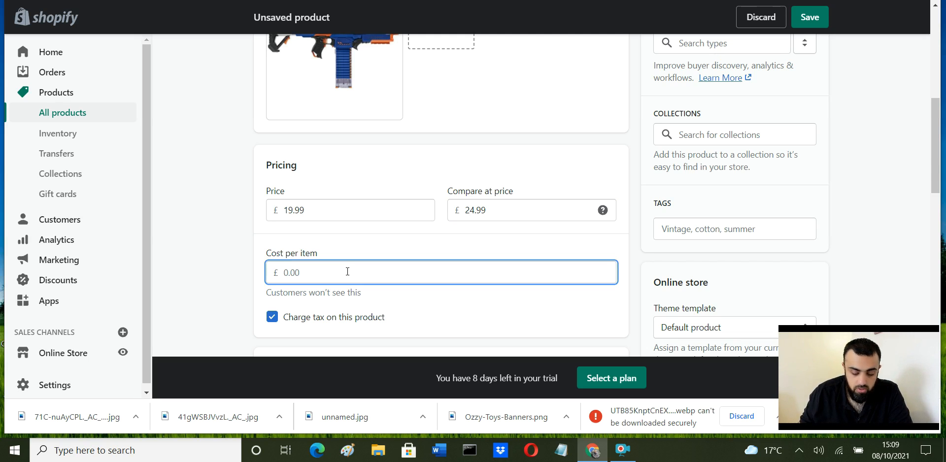
text(5.00)
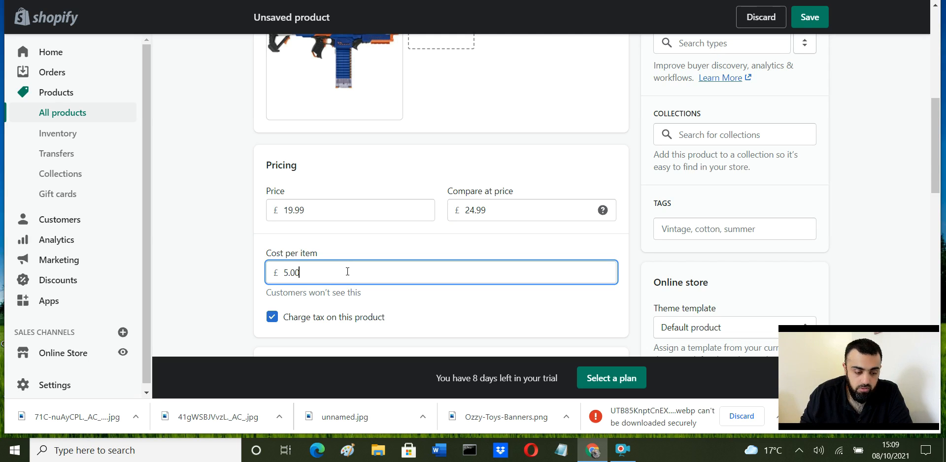
click(237, 277)
Step: Enter "blue_NG" as the product's SKU in the inventory details
scroll(249, 276, down, 4)
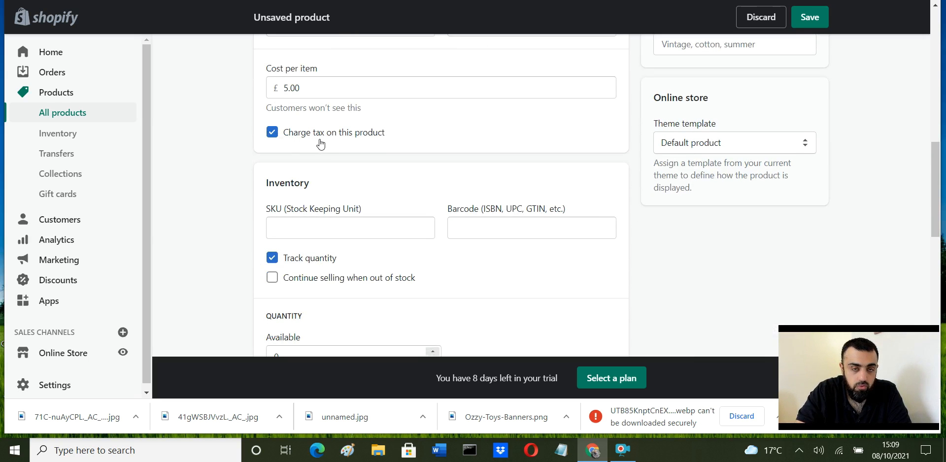
click(319, 226)
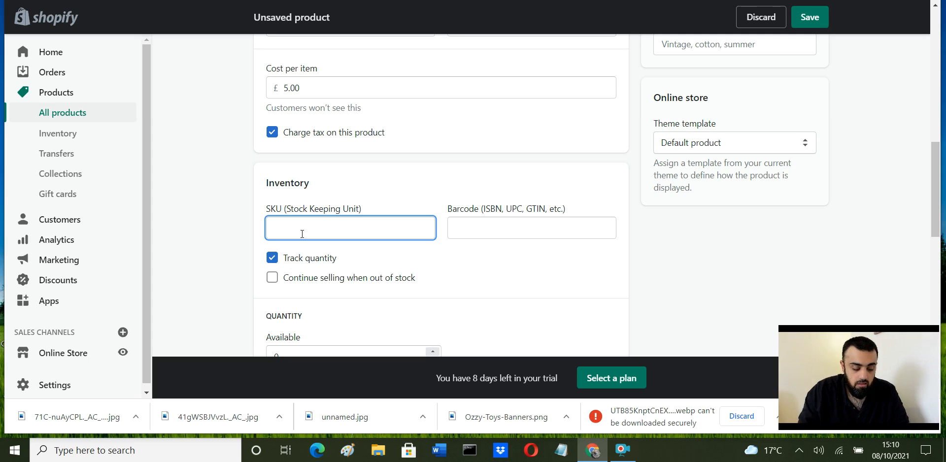
text(blue)
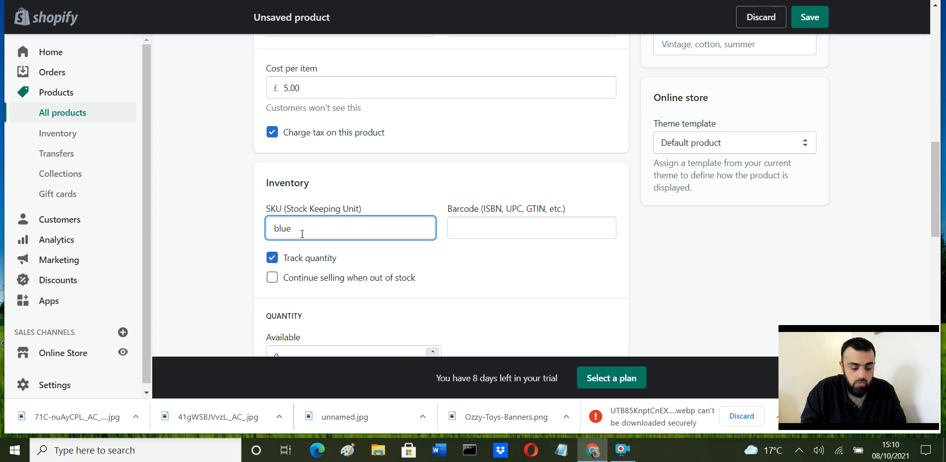
text(_)
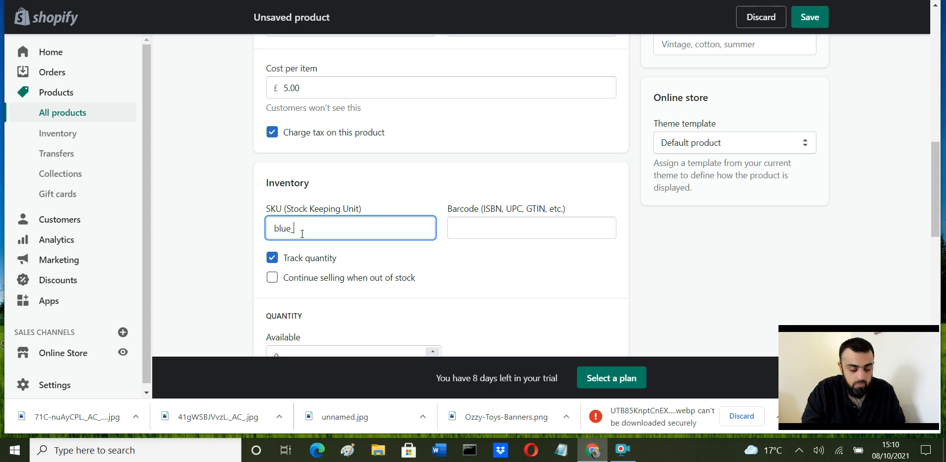
text(NG)
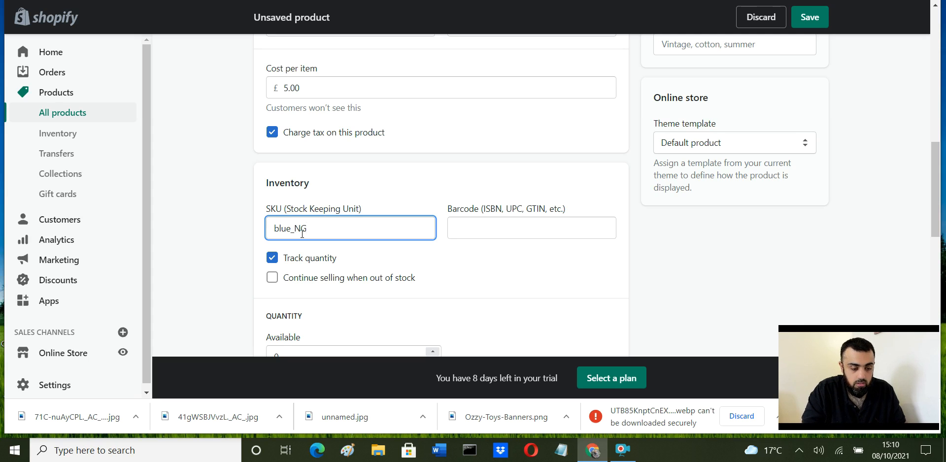
Step: Complete the product's SKU as "blue_NG0001" and set its available quantity to 5
text(0001)
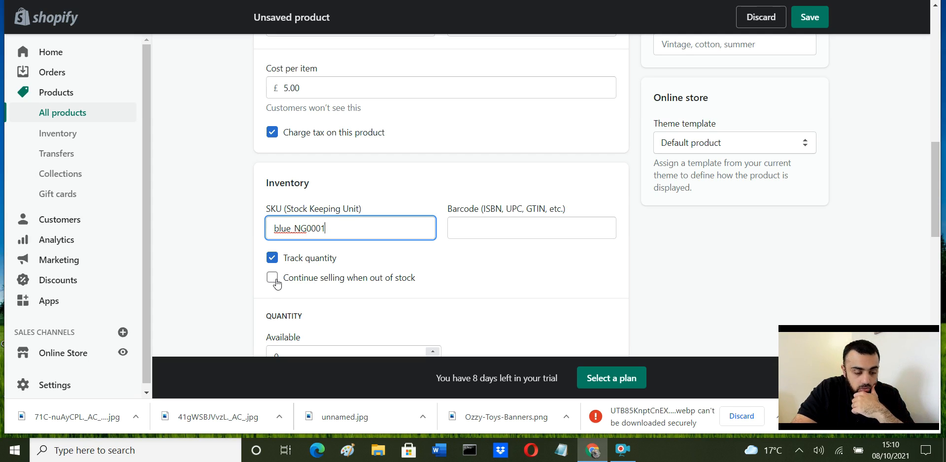
scroll(567, 270, down, 4)
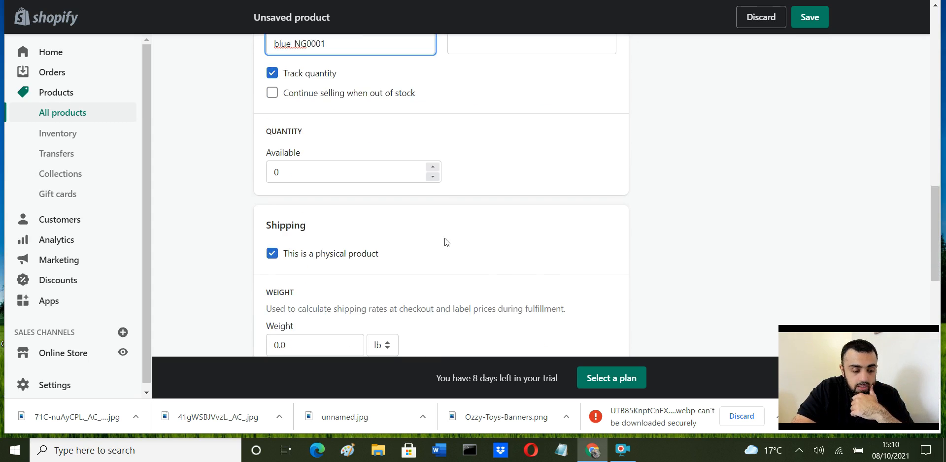
click(433, 168)
click(433, 167)
click(433, 167)
click(433, 167)
click(432, 167)
click(511, 211)
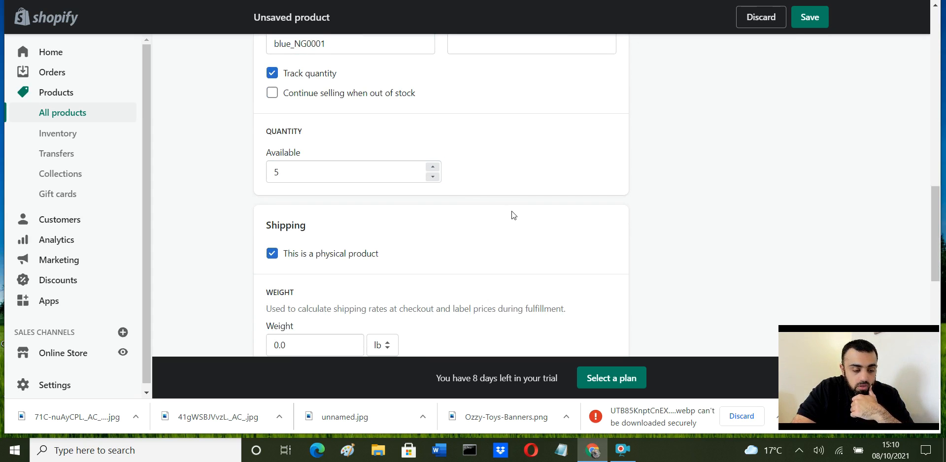
Step: Set the product's shipping weight to 500 g
scroll(509, 238, down, 2)
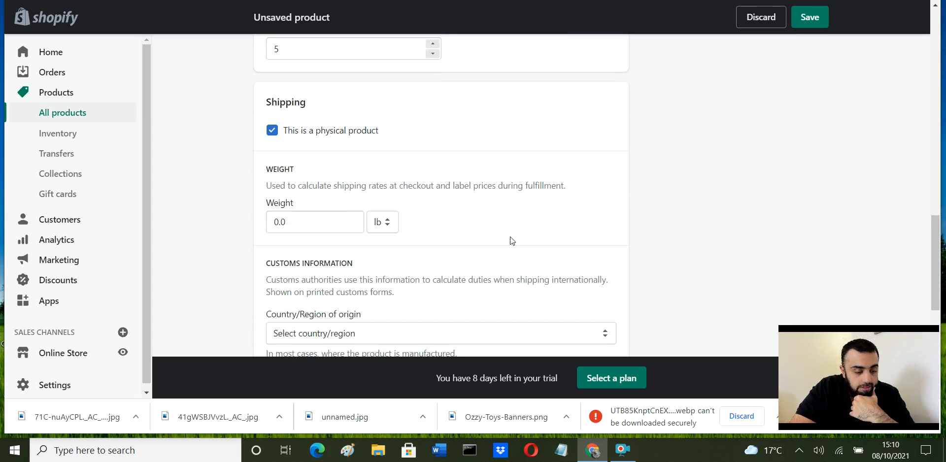
click(300, 221)
text(500)
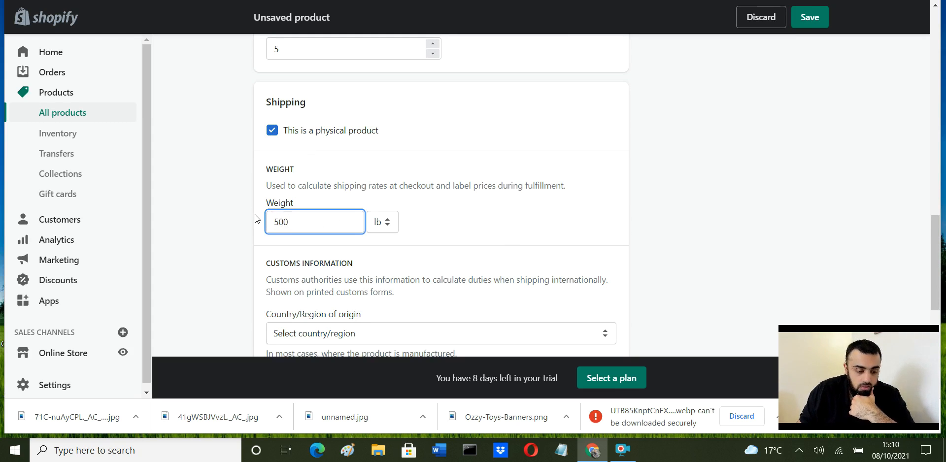
click(386, 228)
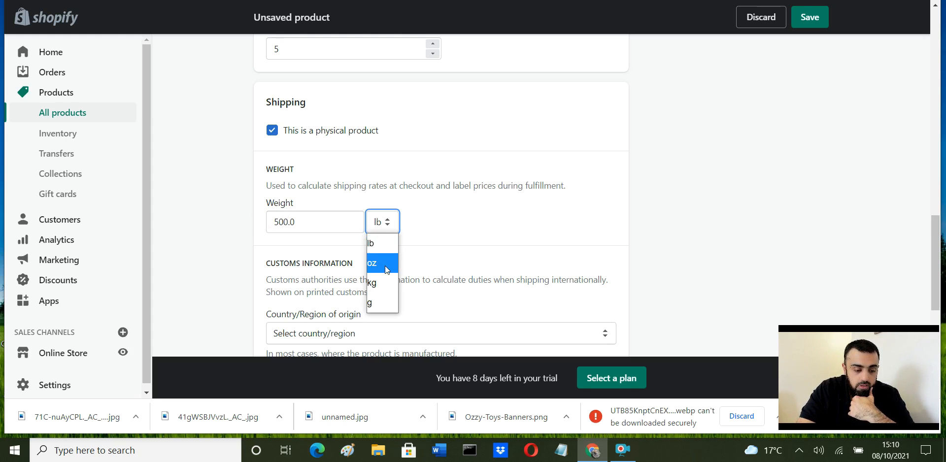
click(377, 301)
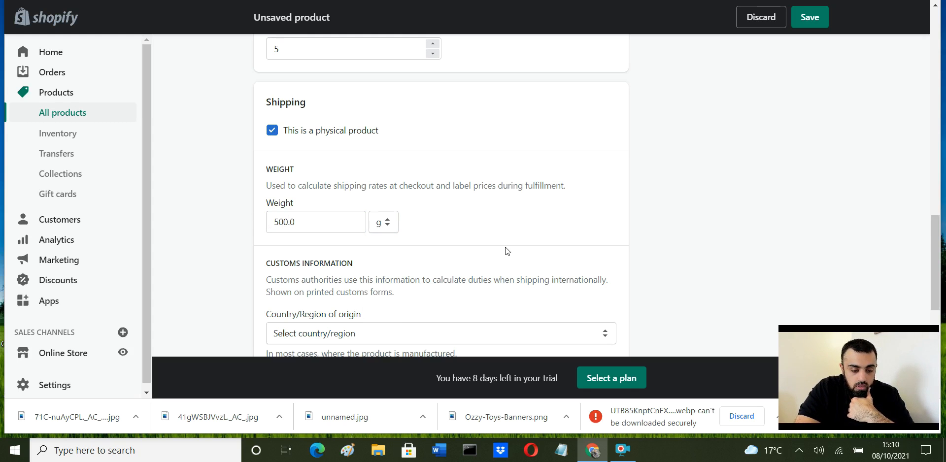
Step: Set the country of origin in the product's customs information to China
scroll(505, 247, down, 2)
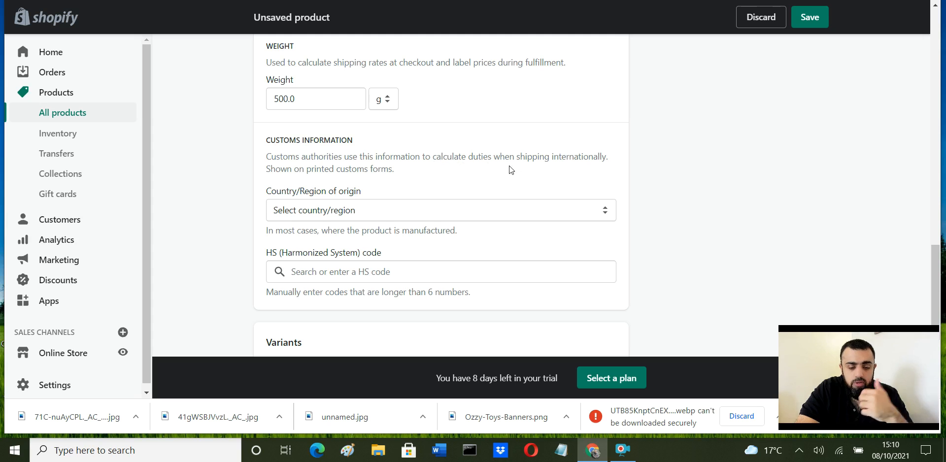
click(454, 210)
scroll(390, 113, down, 12)
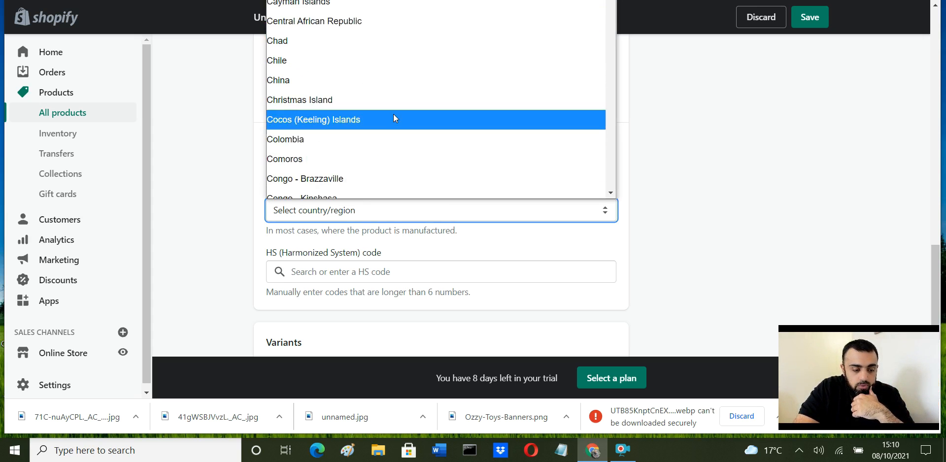
click(374, 80)
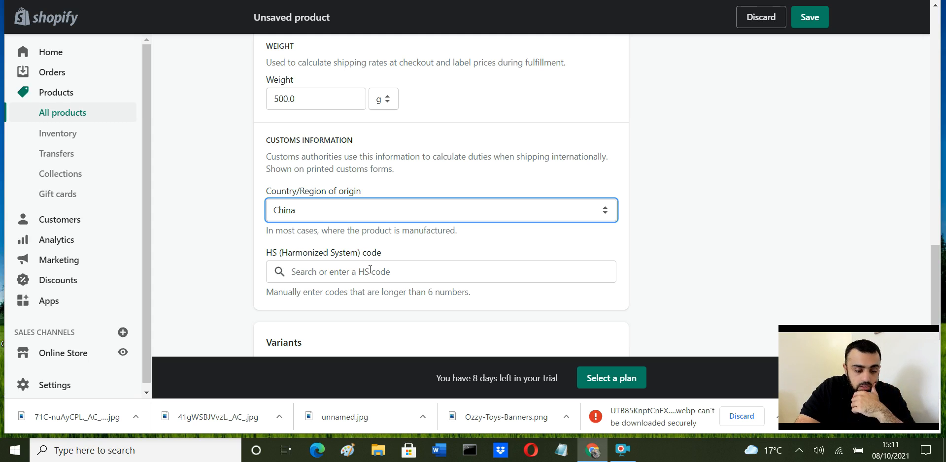
Step: Try enabling multiple options for the product's variants
scroll(370, 269, down, 4)
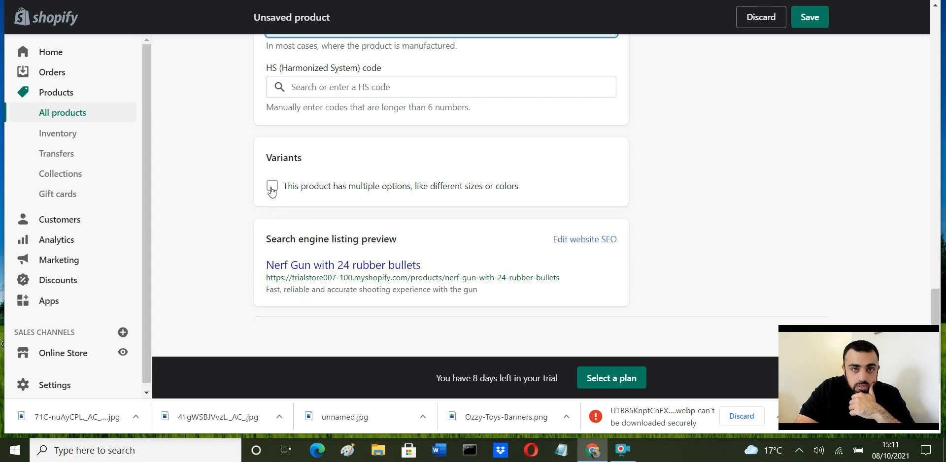
click(272, 191)
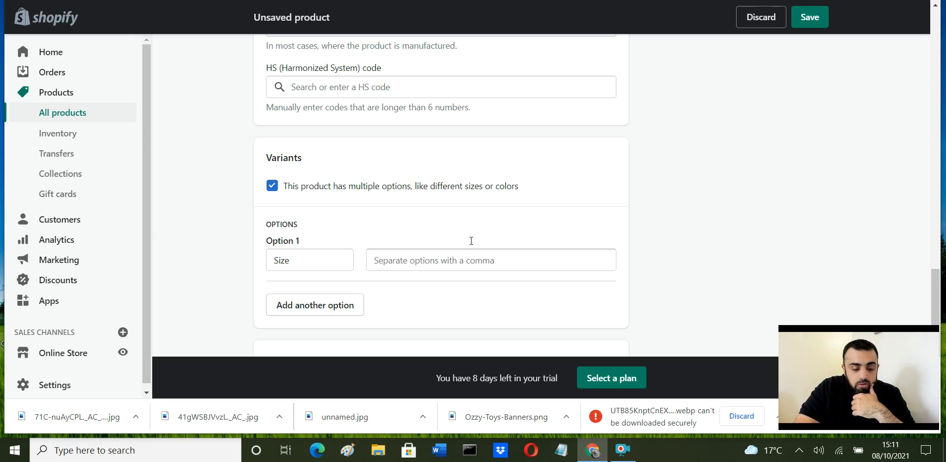
click(272, 186)
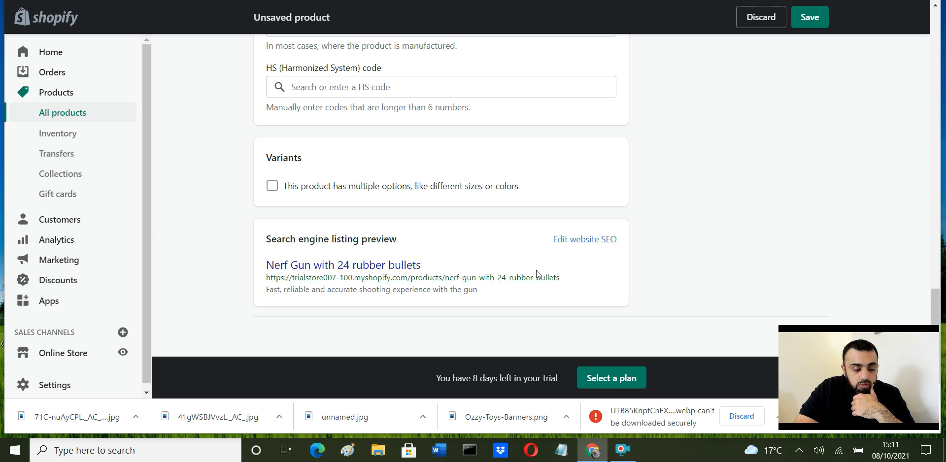
Step: Review the product form and open the search engine listing's page title, description and URL handle for inspection
scroll(500, 280, down, 1)
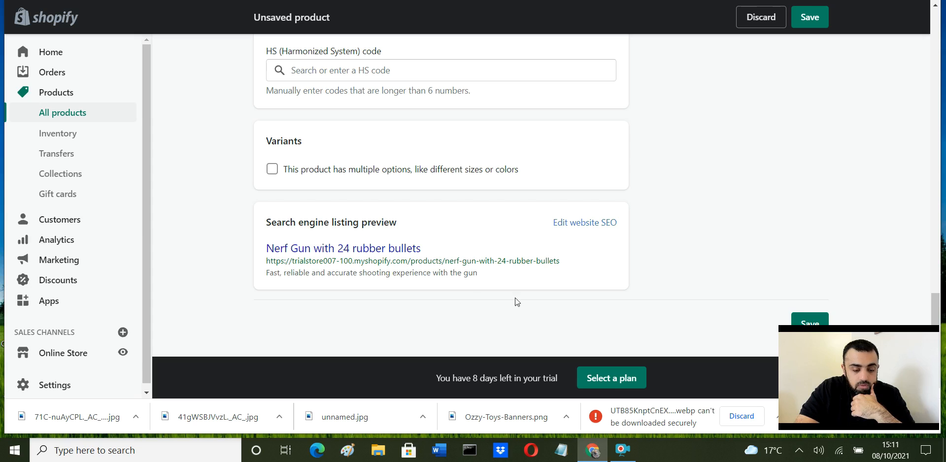
scroll(537, 308, up, 15)
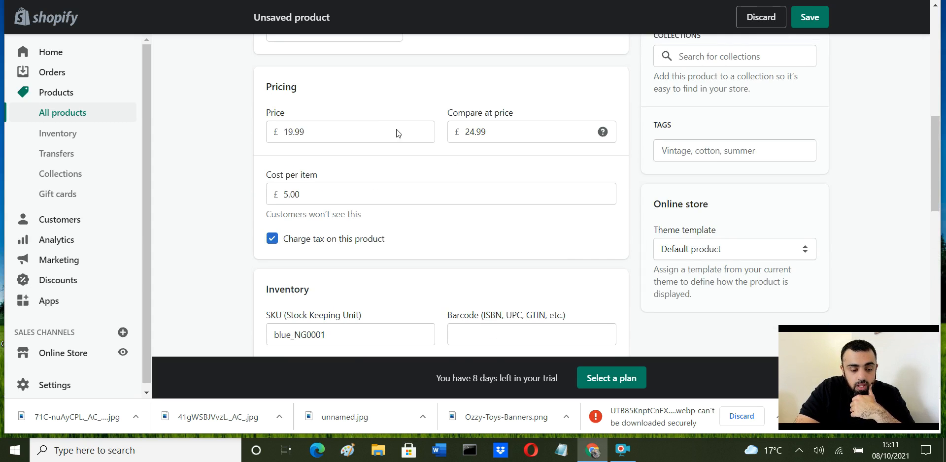
scroll(358, 236, up, 6)
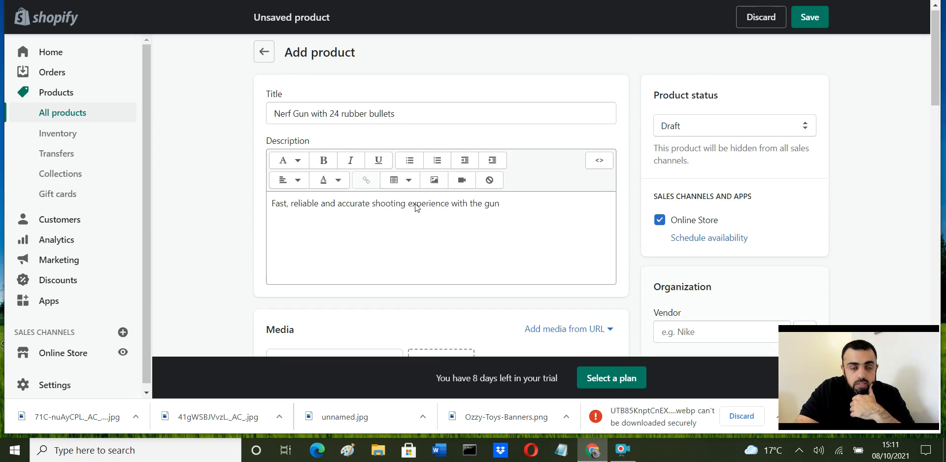
scroll(419, 212, down, 10)
scroll(424, 220, down, 12)
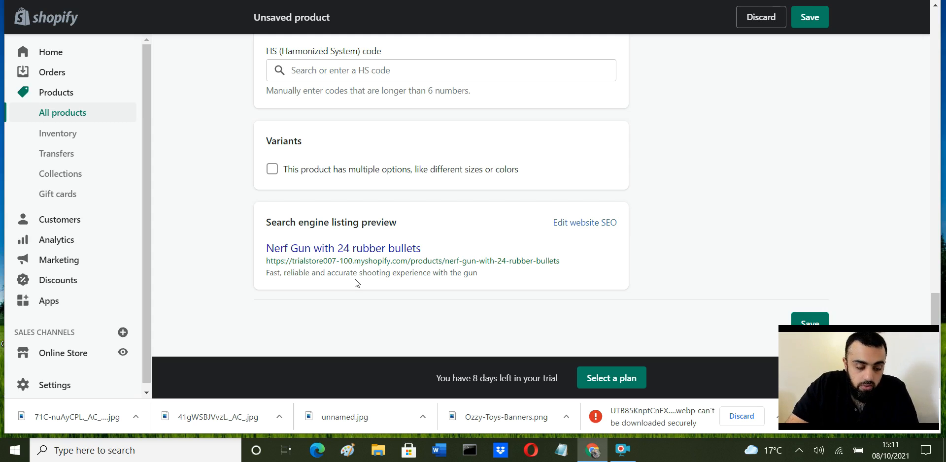
click(597, 224)
scroll(594, 228, down, 3)
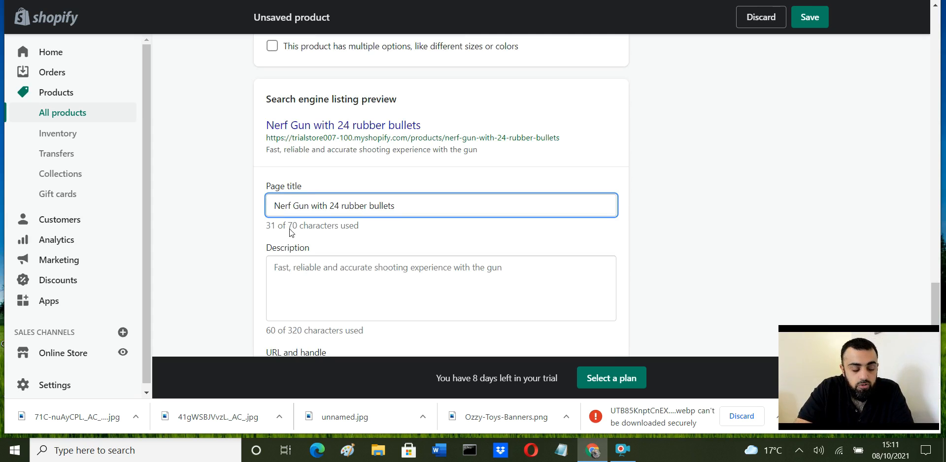
scroll(327, 237, down, 2)
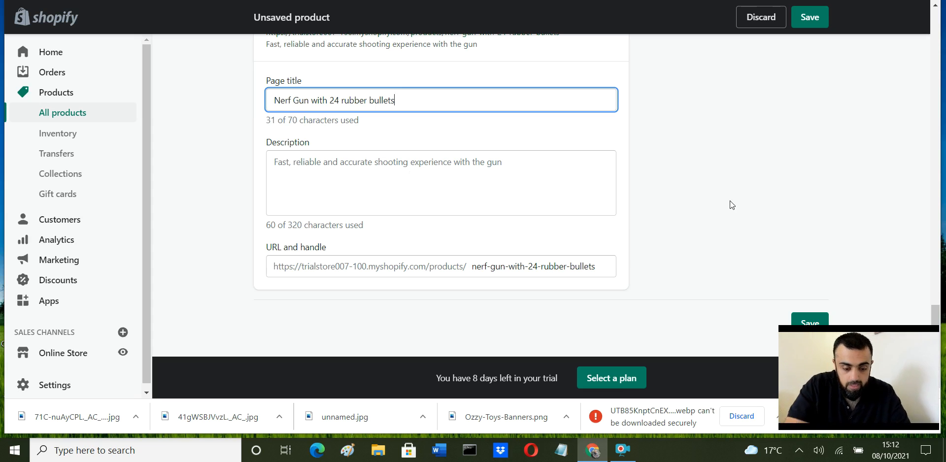
Step: Set the product status to Active
scroll(730, 202, up, 5)
scroll(733, 201, down, 5)
scroll(739, 192, up, 7)
scroll(756, 160, up, 10)
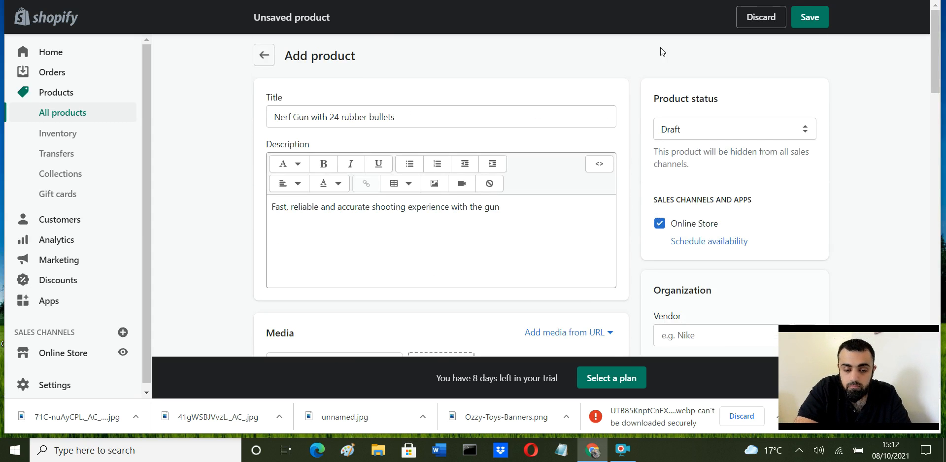
click(742, 128)
click(693, 154)
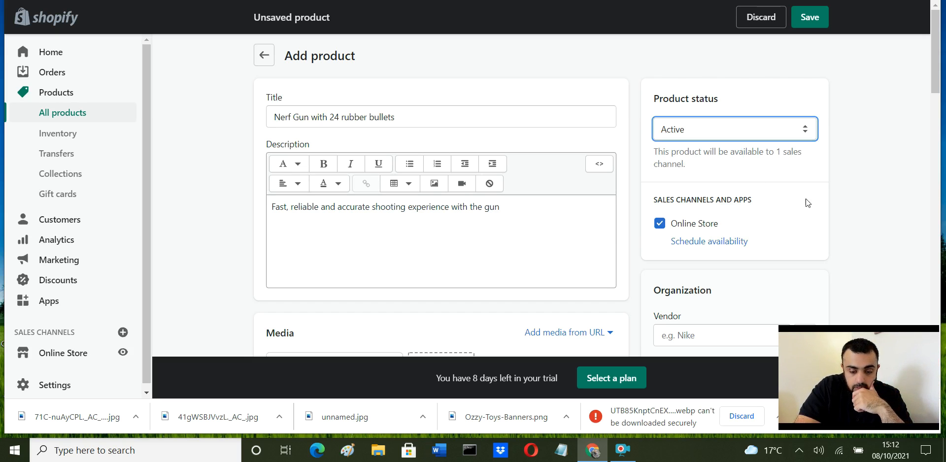
Step: Add "Nerf" as the product's vendor under Organization
scroll(857, 199, down, 1)
scroll(858, 197, down, 2)
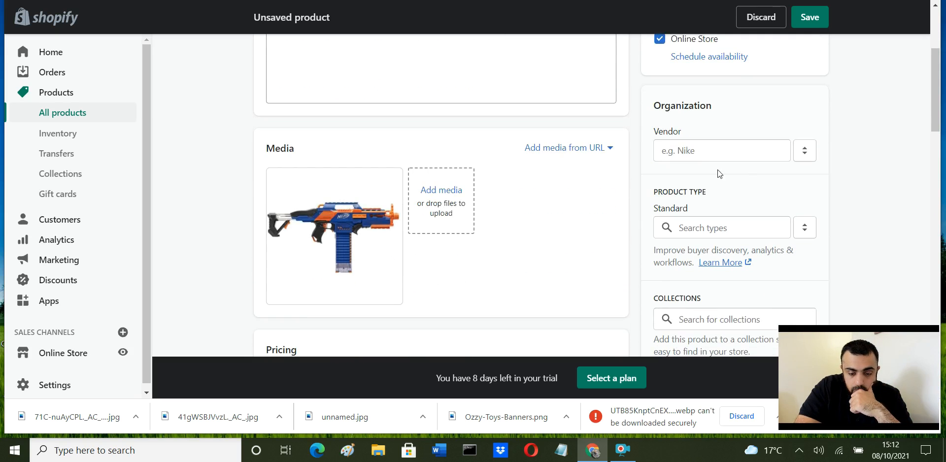
click(697, 151)
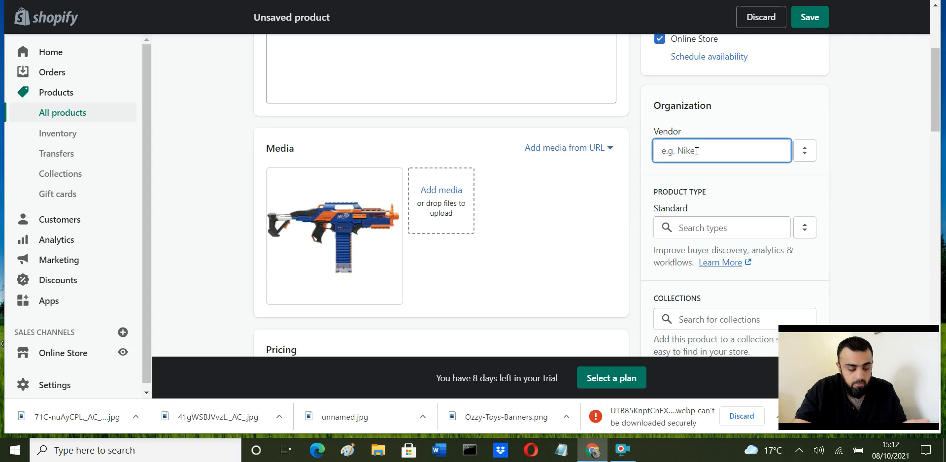
text(Nerf)
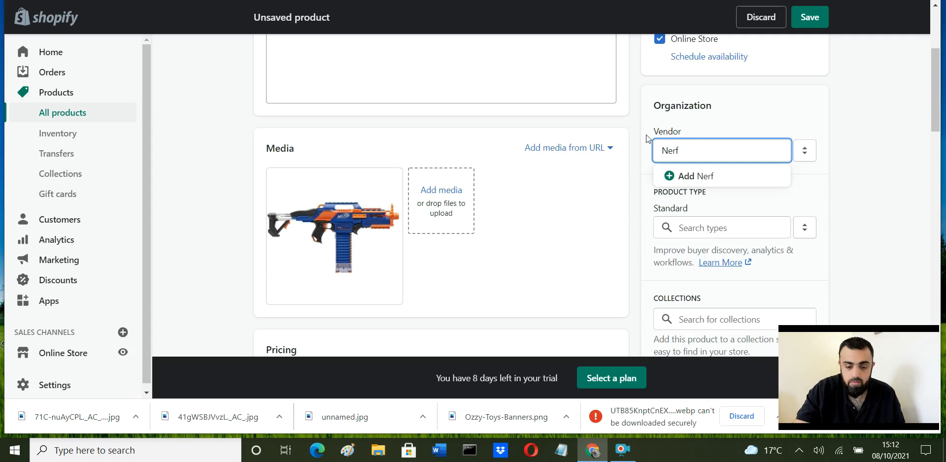
click(695, 176)
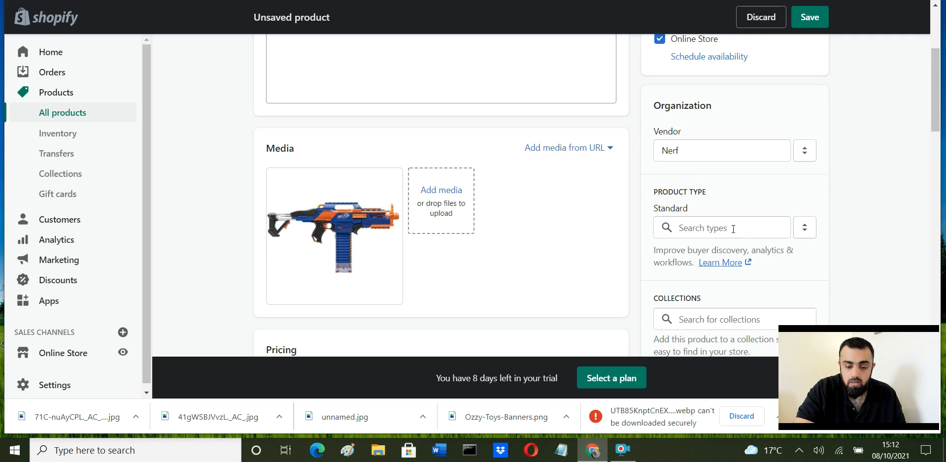
Step: Search the standard product types for "Toy" and assign Toys & Games to the product
scroll(806, 194, down, 1)
click(706, 171)
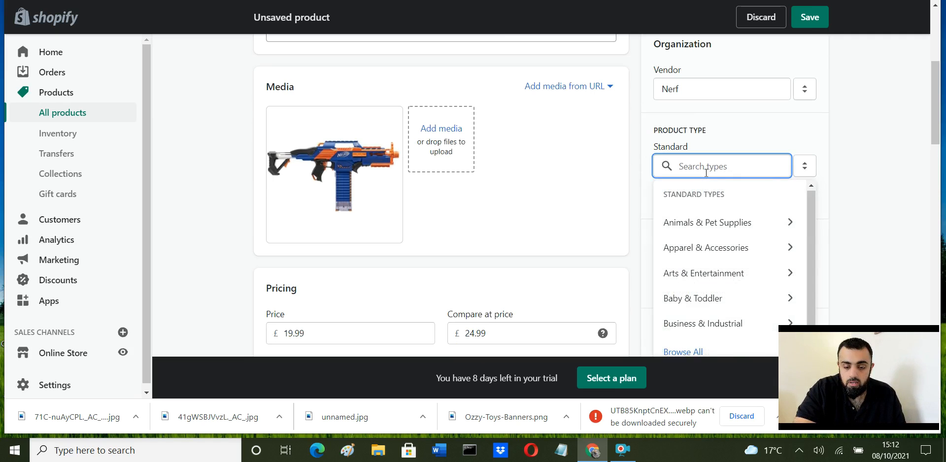
scroll(751, 280, down, 1)
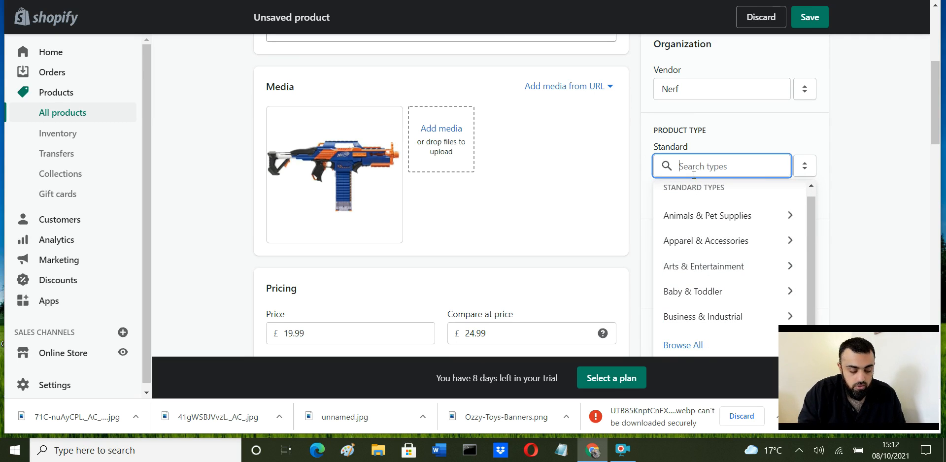
text(Toy)
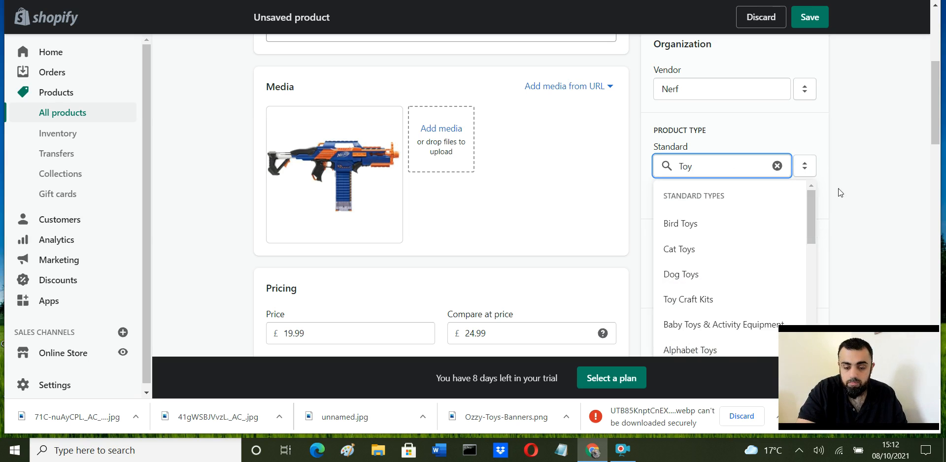
scroll(721, 294, down, 1)
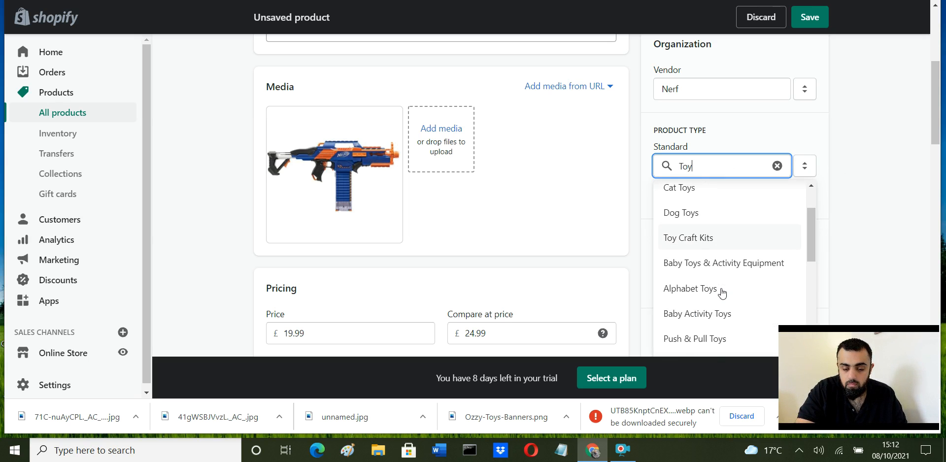
scroll(722, 294, down, 2)
scroll(713, 292, down, 1)
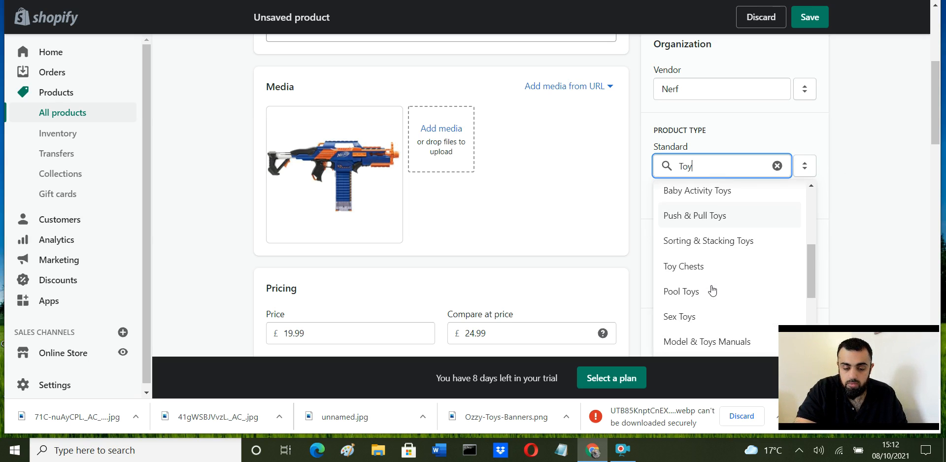
scroll(717, 292, down, 2)
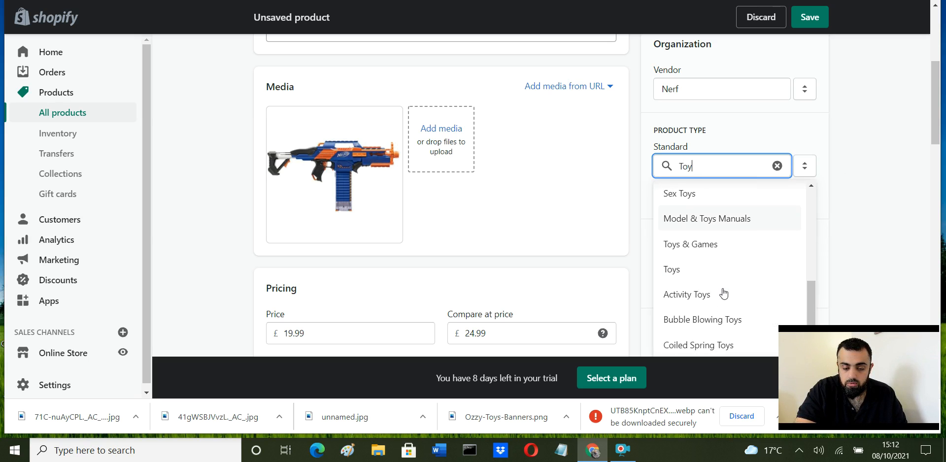
click(704, 245)
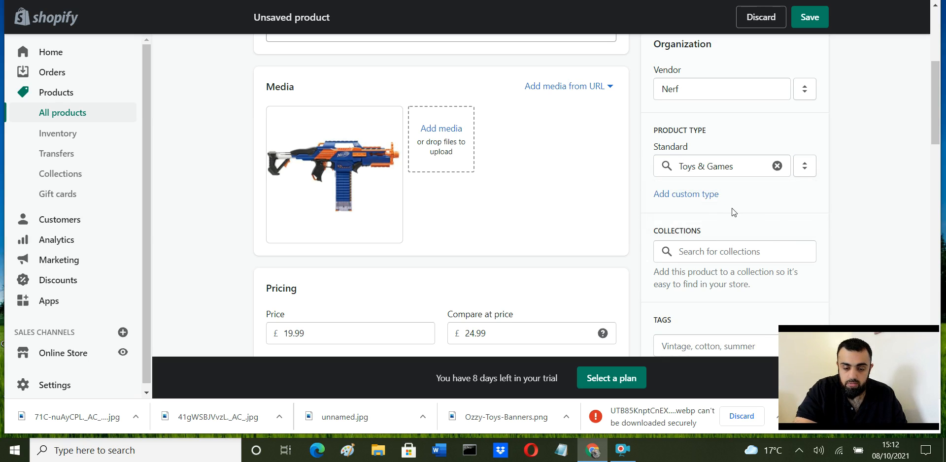
Step: Check the collections available for the product and its tags and theme template settings
scroll(788, 217, down, 1)
click(722, 190)
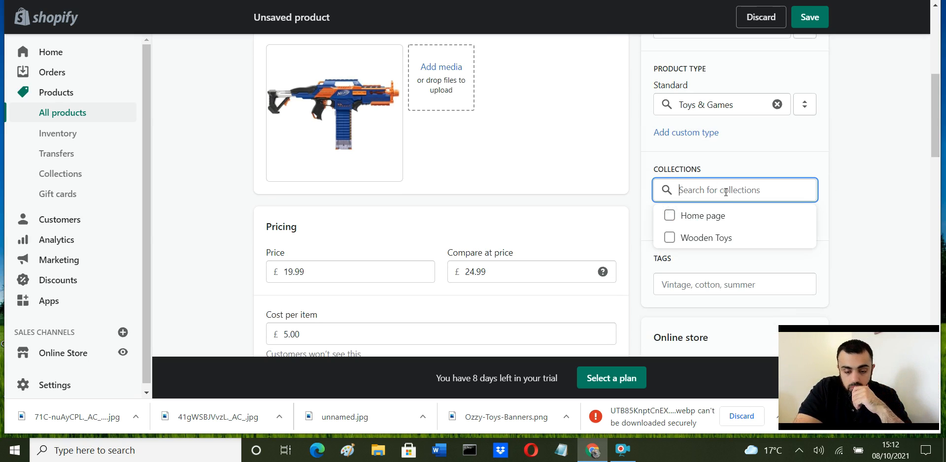
click(887, 227)
scroll(887, 226, down, 4)
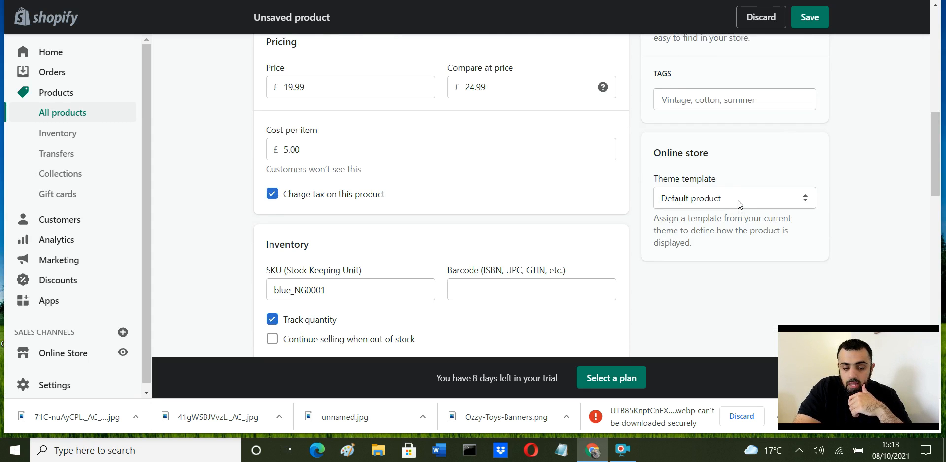
scroll(817, 163, up, 1)
scroll(817, 163, up, 9)
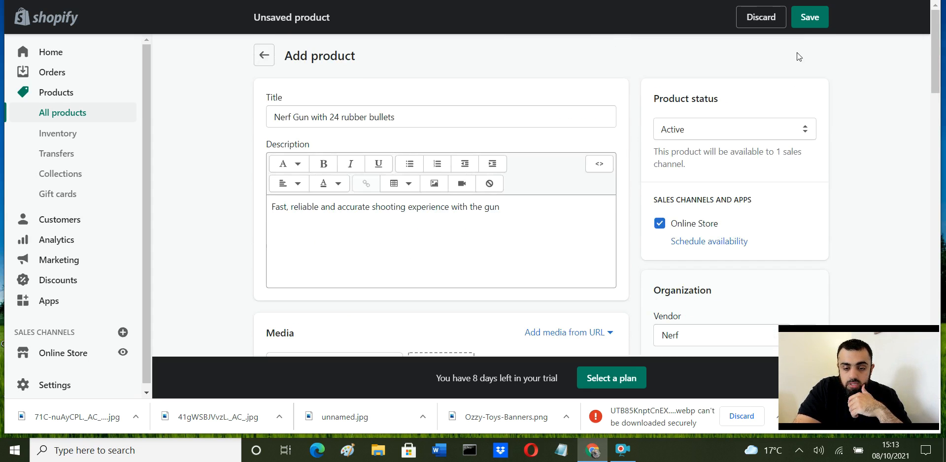
Step: Save the new Nerf gun product and return to the product list
click(805, 15)
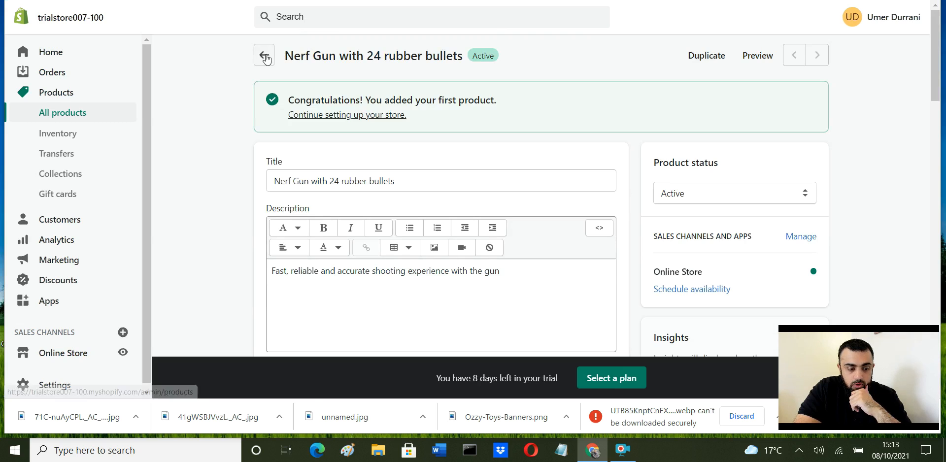
click(265, 57)
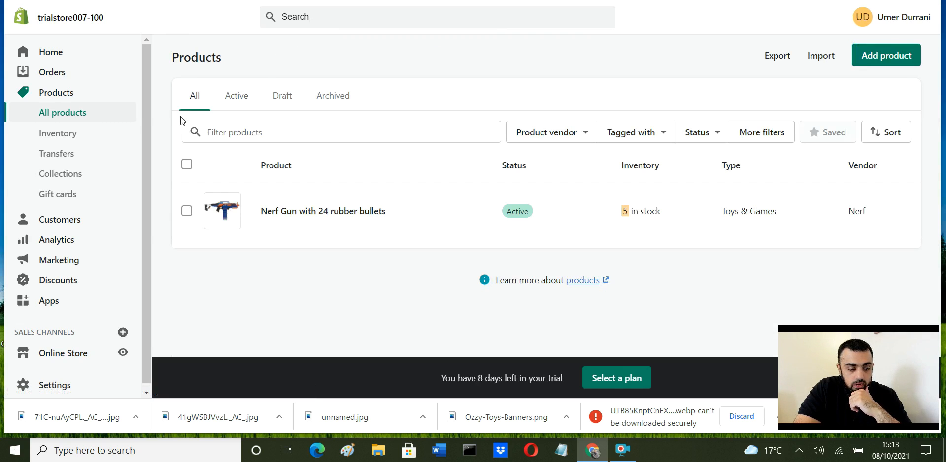
Step: Start a new collection titled "Boys Toys" and set its collection type to Manual
click(69, 178)
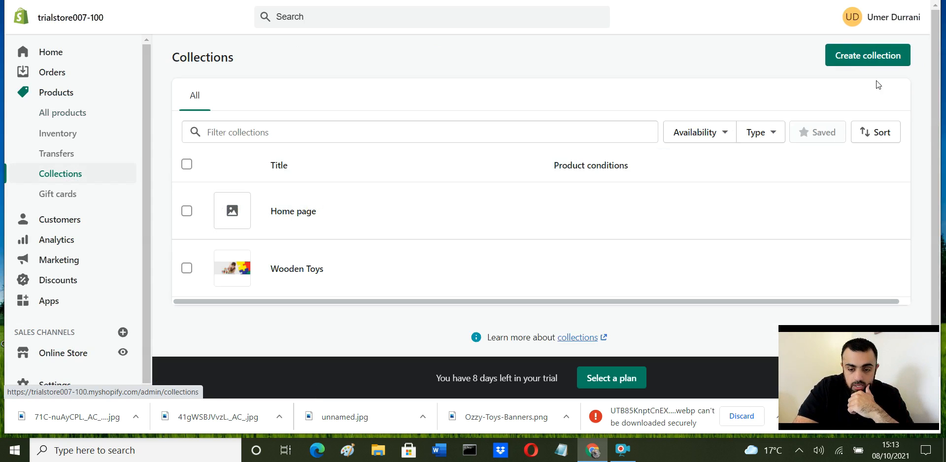
click(860, 58)
click(341, 118)
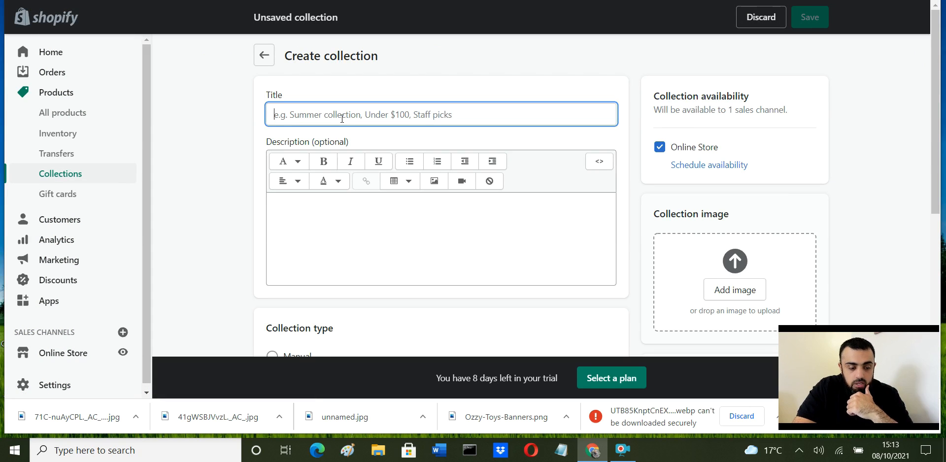
text(Boys Toys)
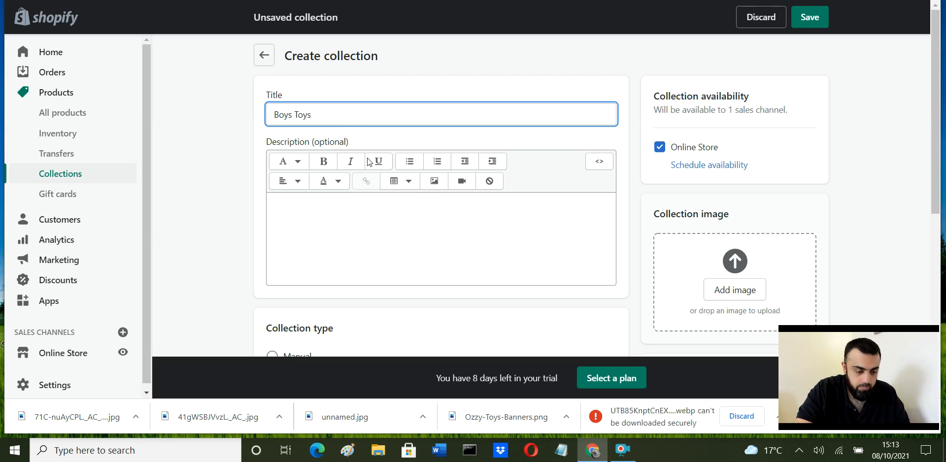
click(424, 245)
scroll(550, 230, down, 3)
click(272, 232)
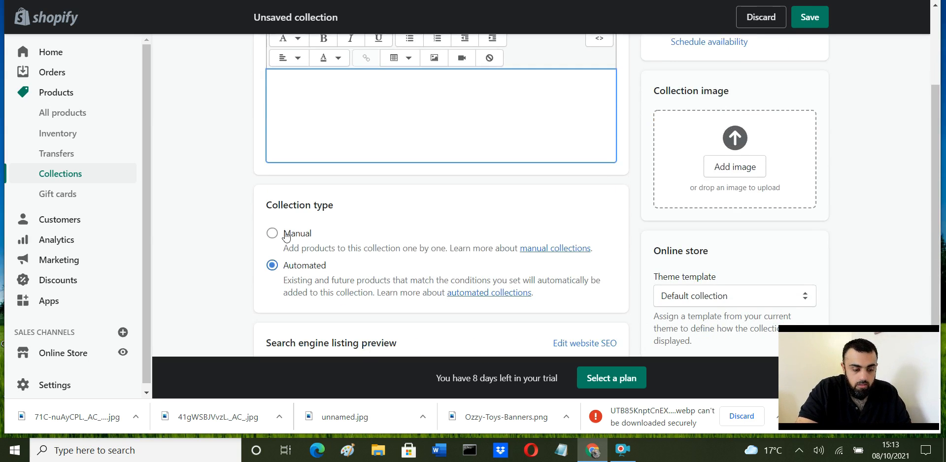
scroll(600, 220, down, 1)
scroll(601, 220, down, 1)
scroll(605, 220, up, 6)
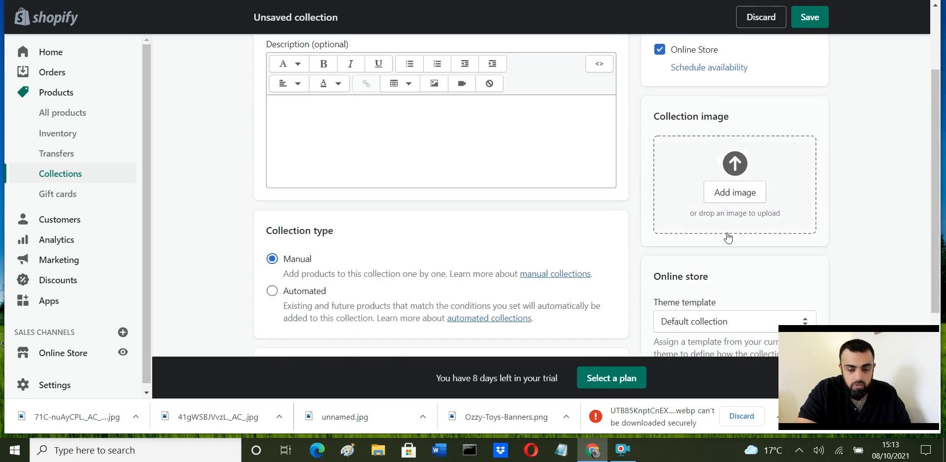
Step: Add the Nerf gun picture 41gWSBJVvzL._AC_.jpg as the Boys Toys collection image and save the collection
scroll(788, 197, down, 3)
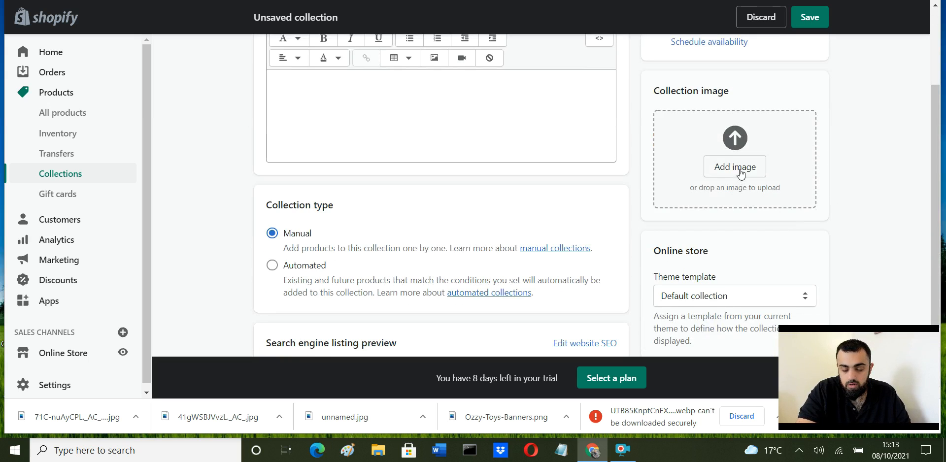
click(741, 173)
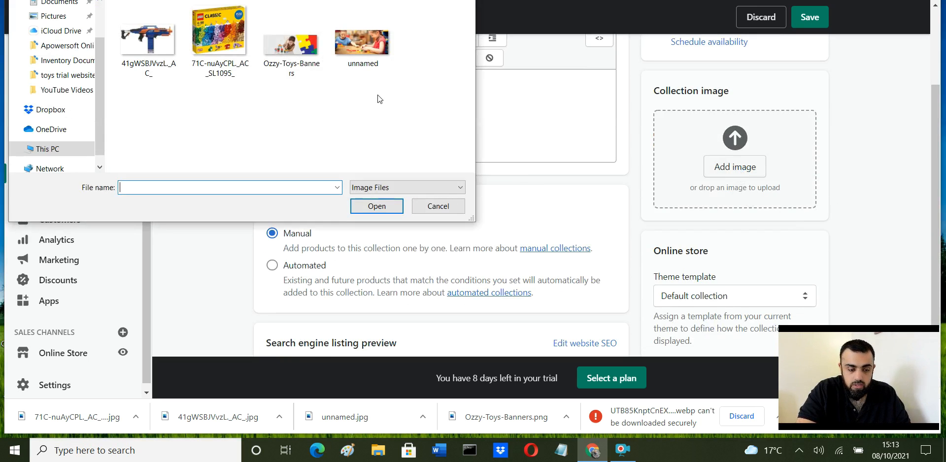
click(148, 44)
click(402, 208)
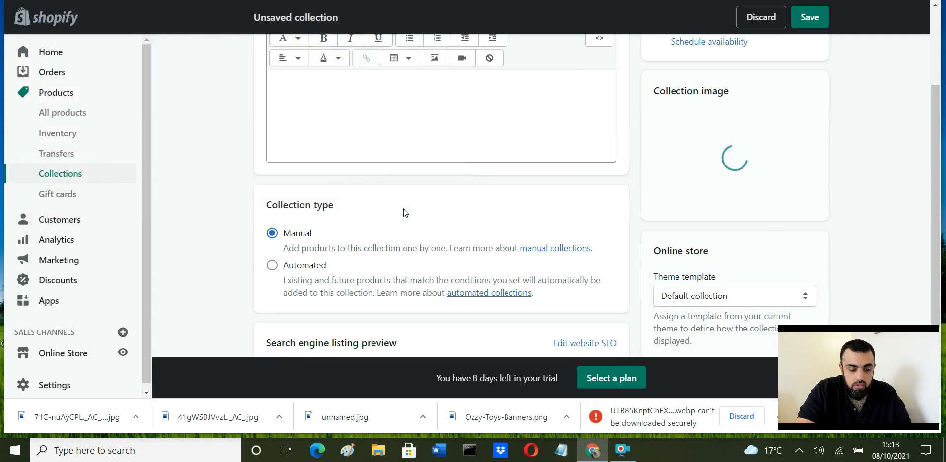
click(811, 19)
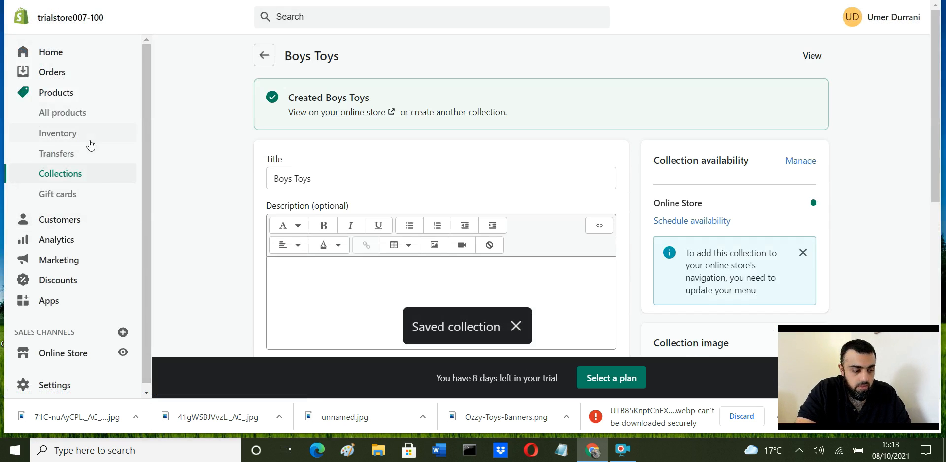
Step: Add the Nerf Gun with 24 rubber bullets product to the Boys Toys collection and save the product
click(74, 116)
click(307, 214)
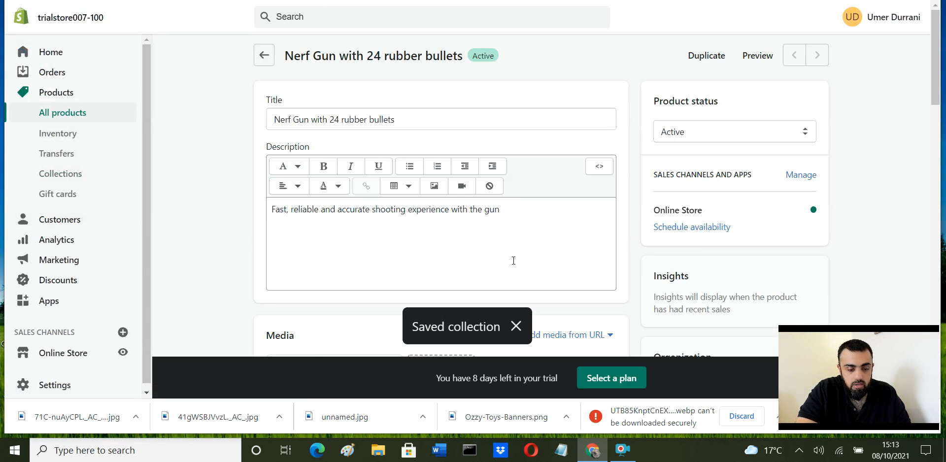
scroll(586, 220, down, 7)
scroll(831, 252, down, 2)
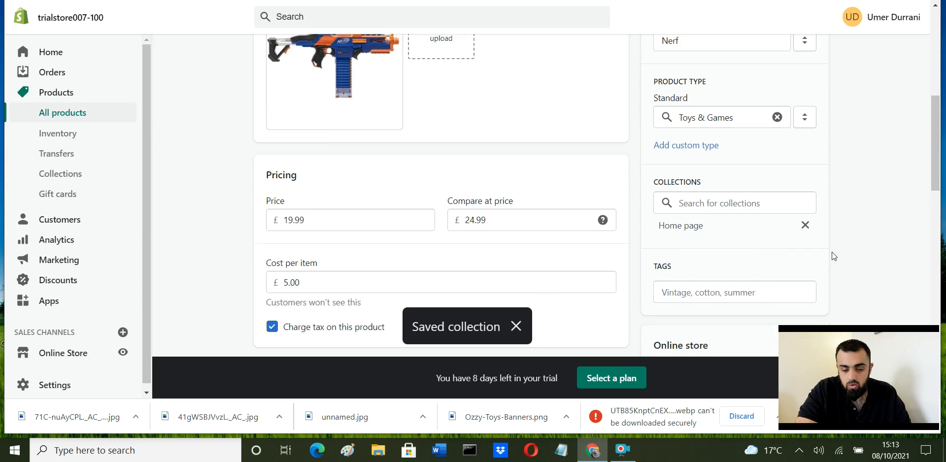
click(686, 195)
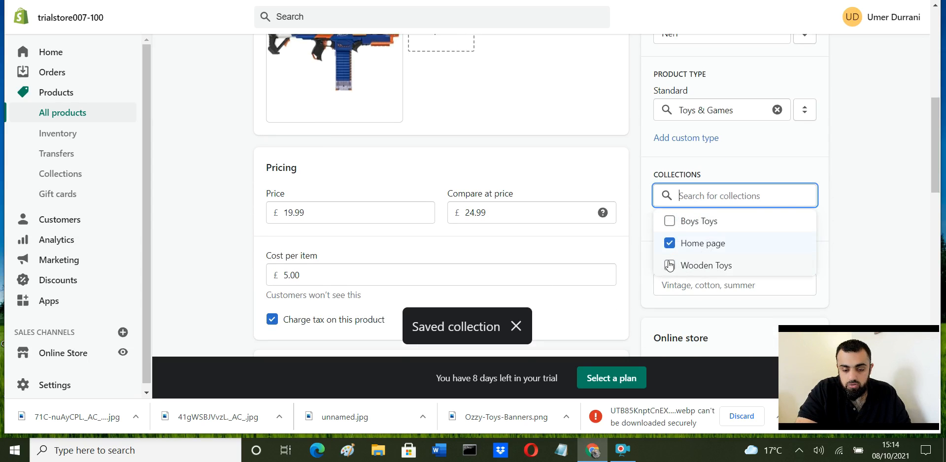
click(671, 223)
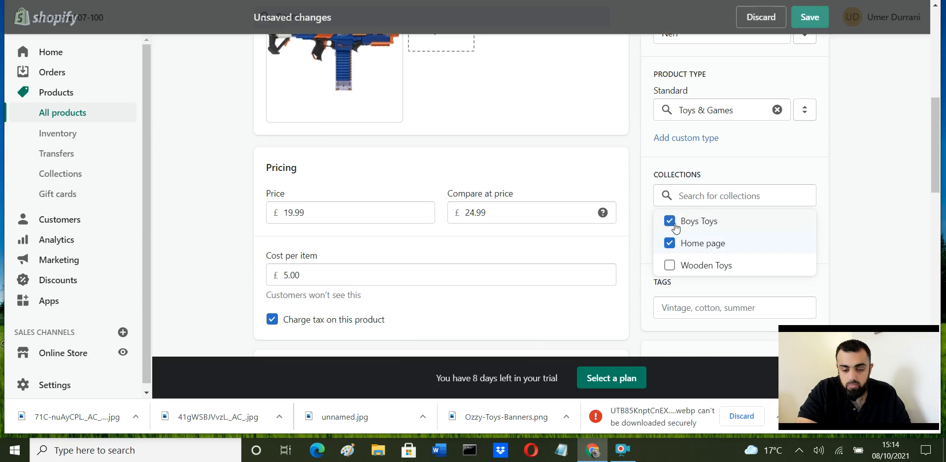
click(810, 22)
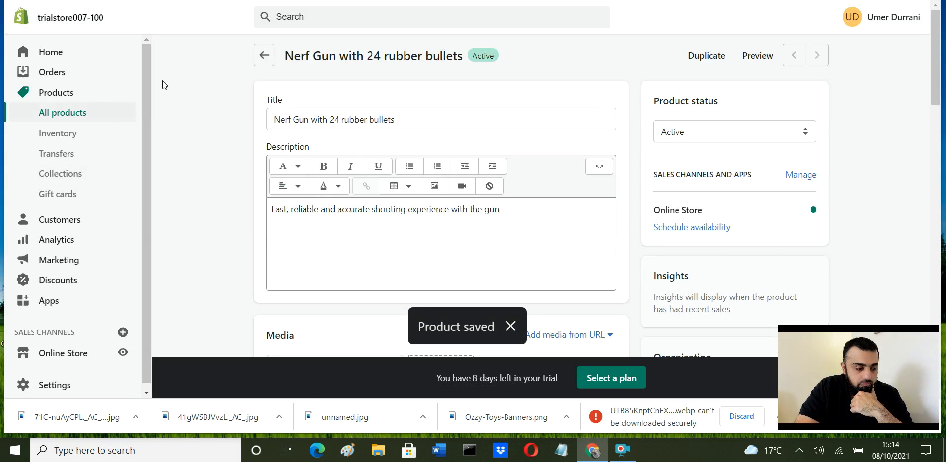
Step: Open the draft Minimal theme of the online store for customization
click(262, 57)
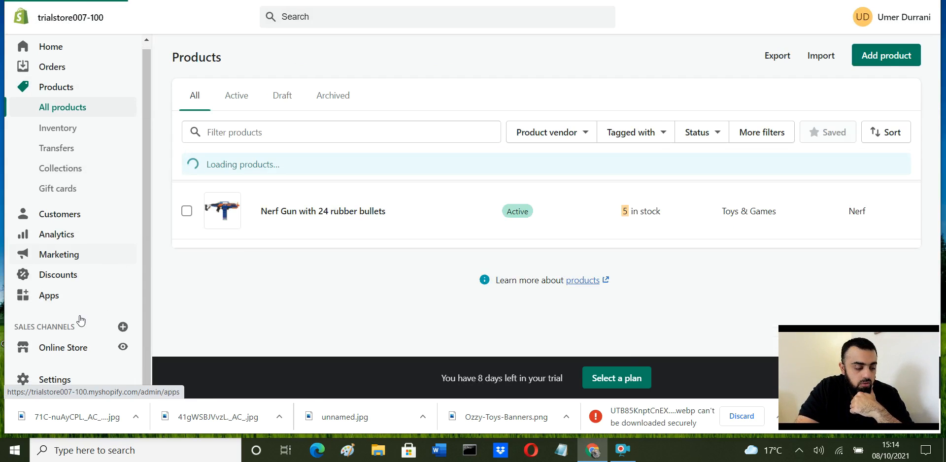
click(74, 351)
scroll(127, 186, down, 1)
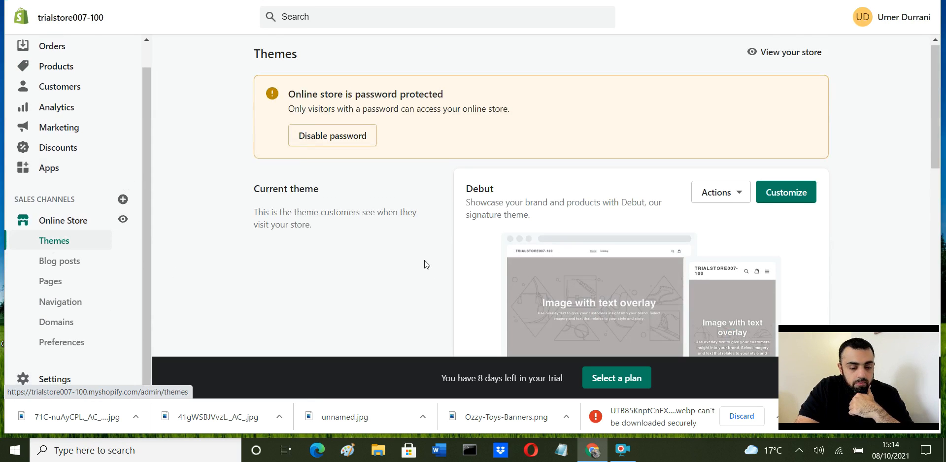
scroll(424, 260, down, 7)
click(792, 215)
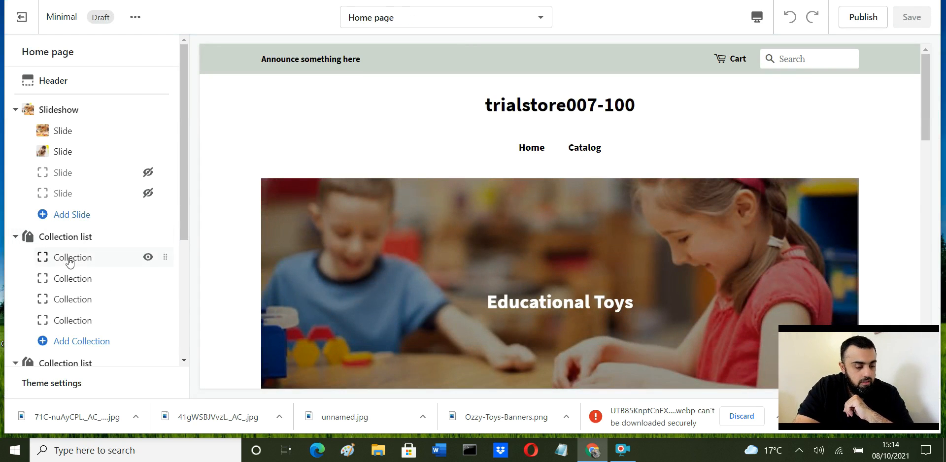
Step: Hide the third and fourth collection blocks in the home page's first collection list
scroll(70, 262, down, 3)
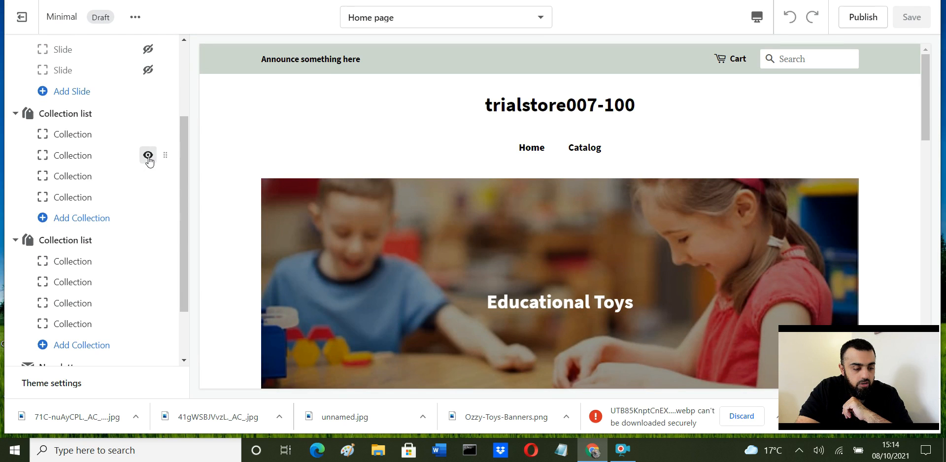
click(147, 156)
click(148, 176)
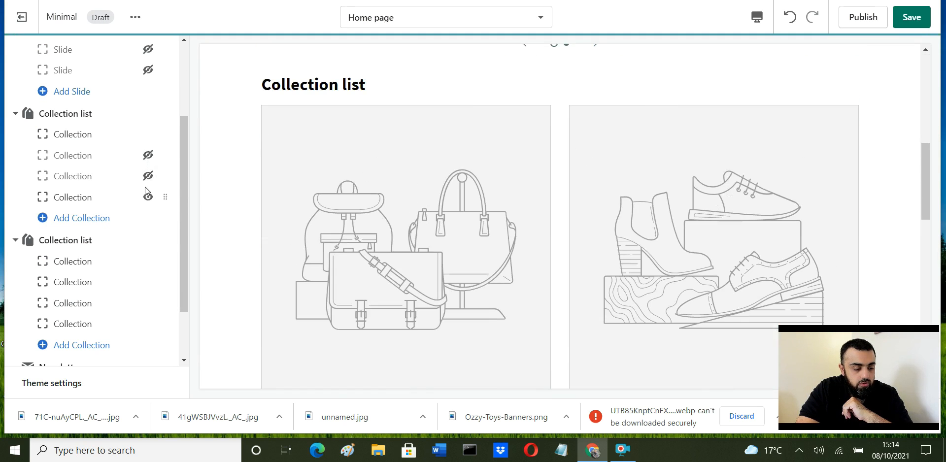
click(148, 156)
click(148, 198)
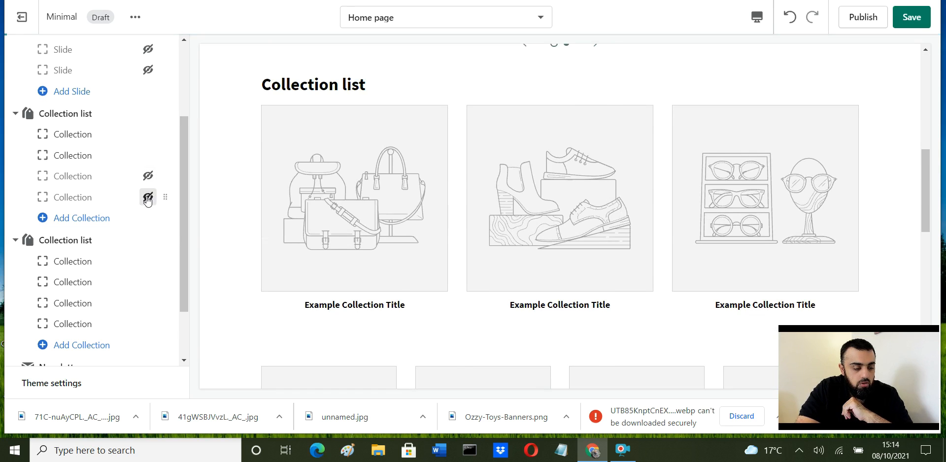
Step: Assign the Boys Toys collection to the first block of the first collection list
click(74, 135)
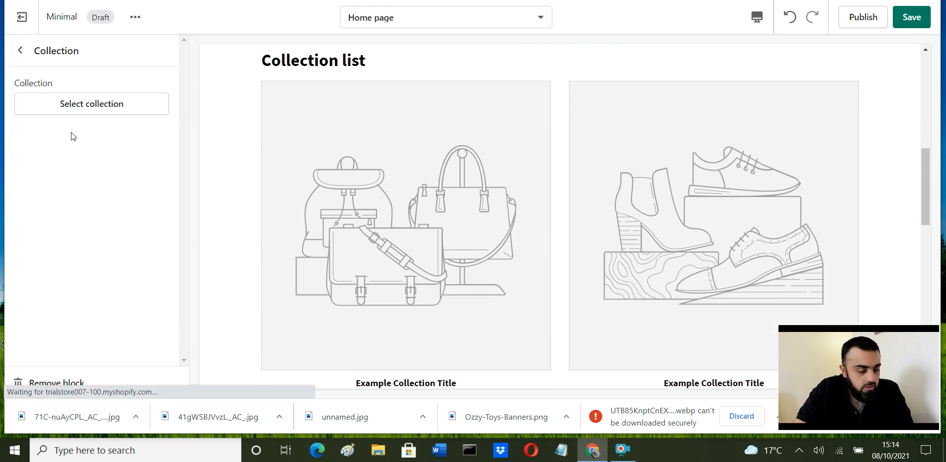
click(102, 105)
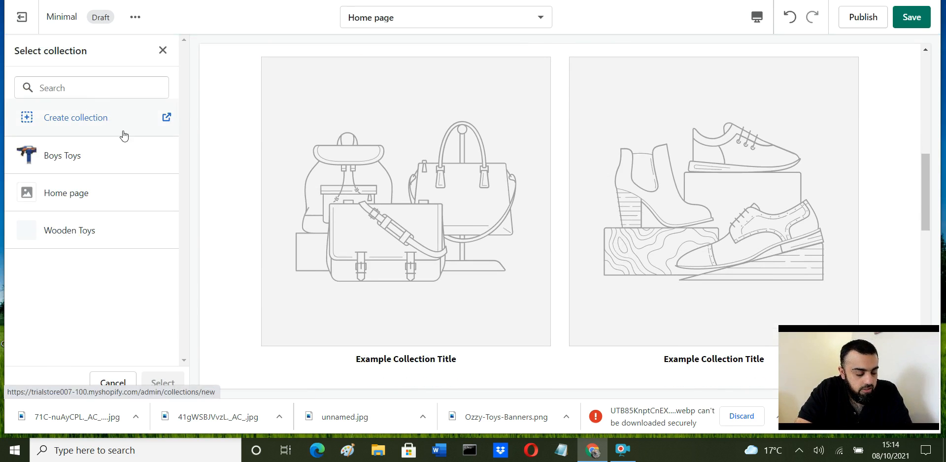
click(68, 161)
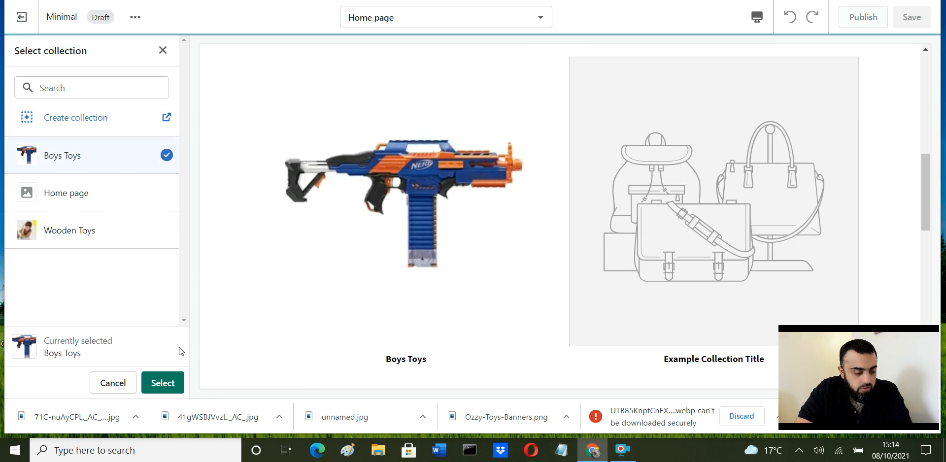
click(166, 386)
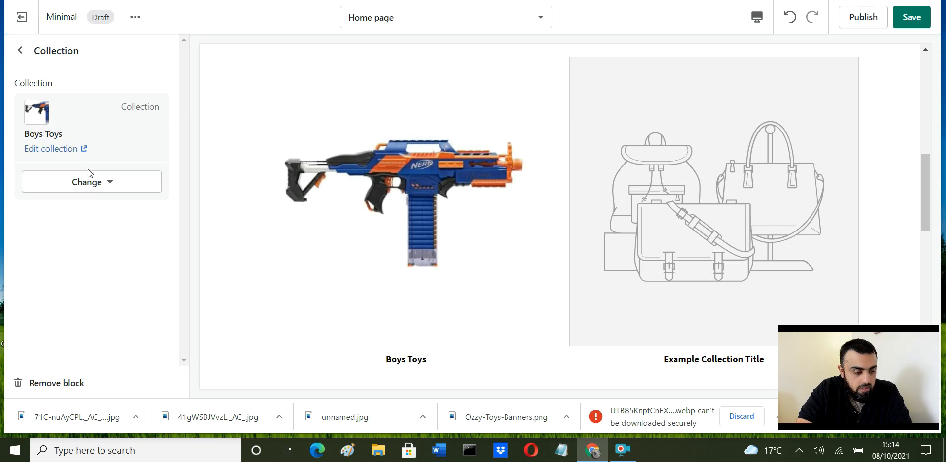
click(23, 51)
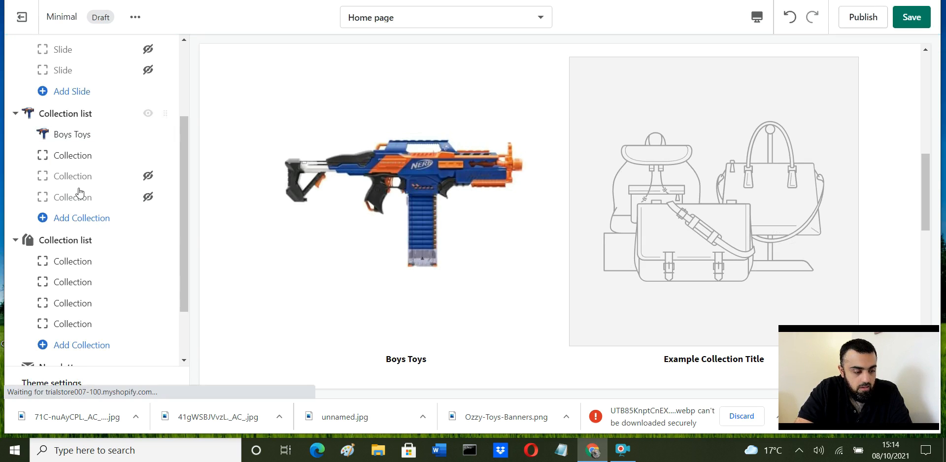
Step: Assign the Wooden Toys collection to the second block of the first collection list
click(69, 156)
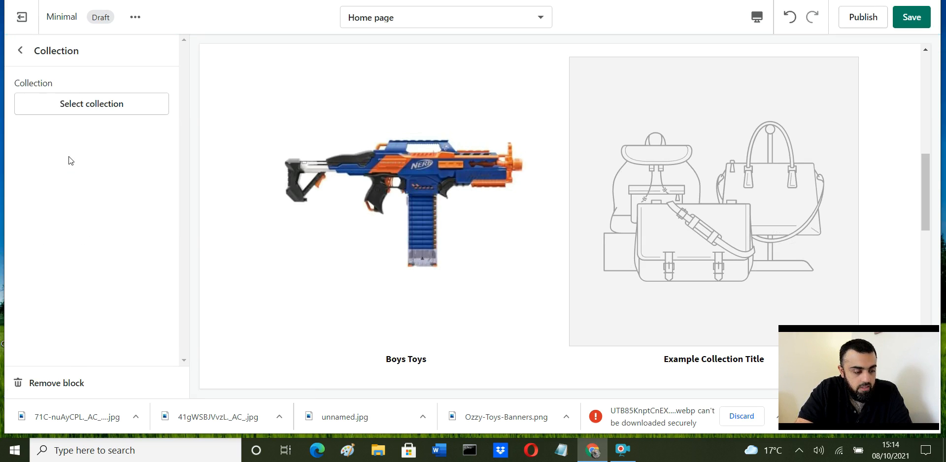
click(70, 109)
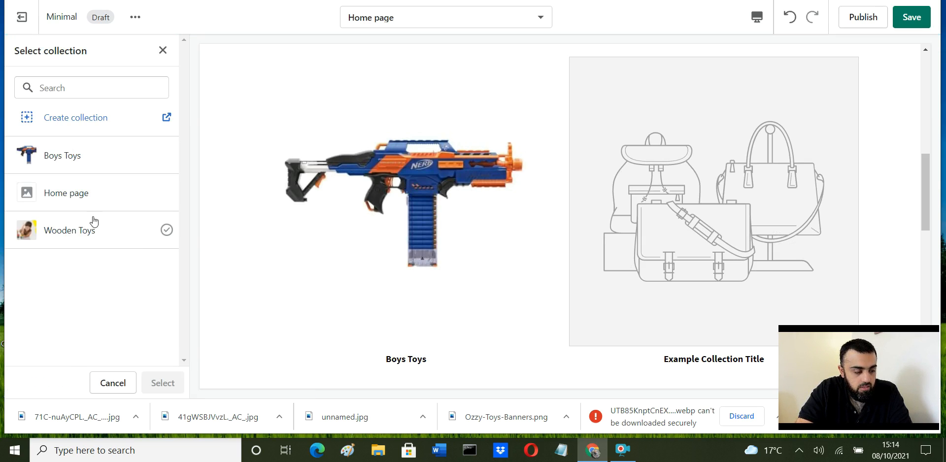
click(66, 231)
click(162, 383)
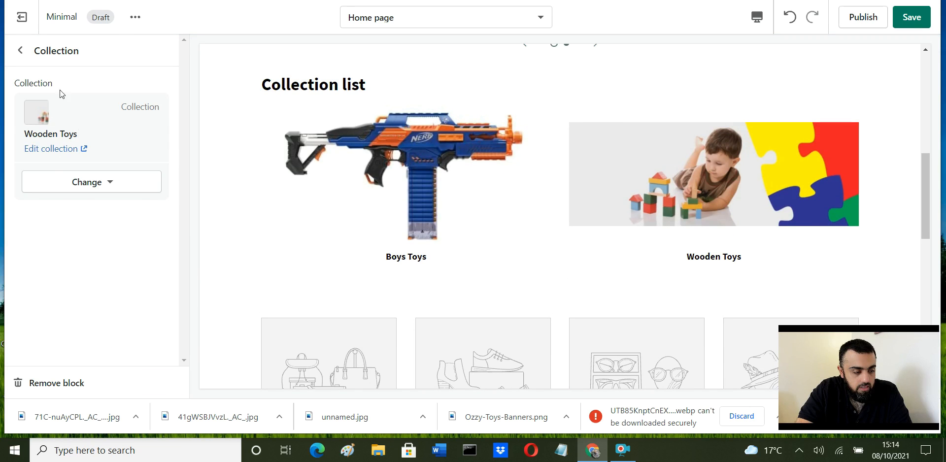
click(21, 50)
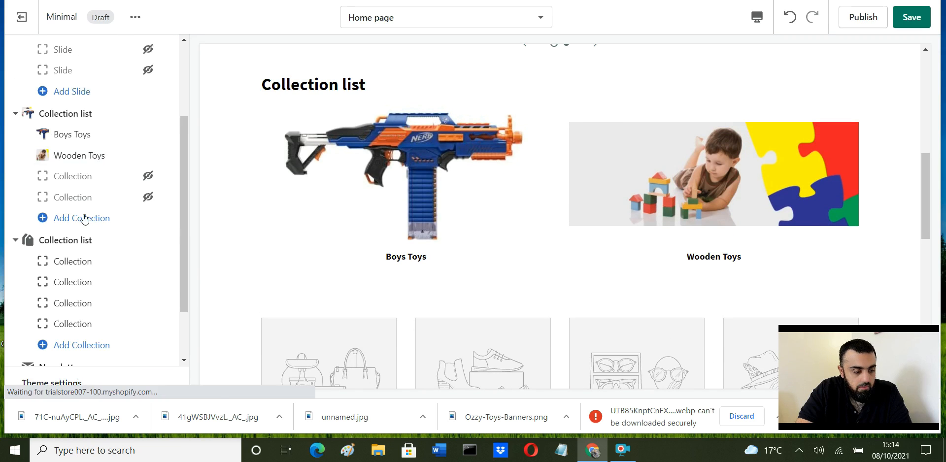
Step: Save the Minimal theme changes and check the slideshow and collection list in the home page preview
click(912, 19)
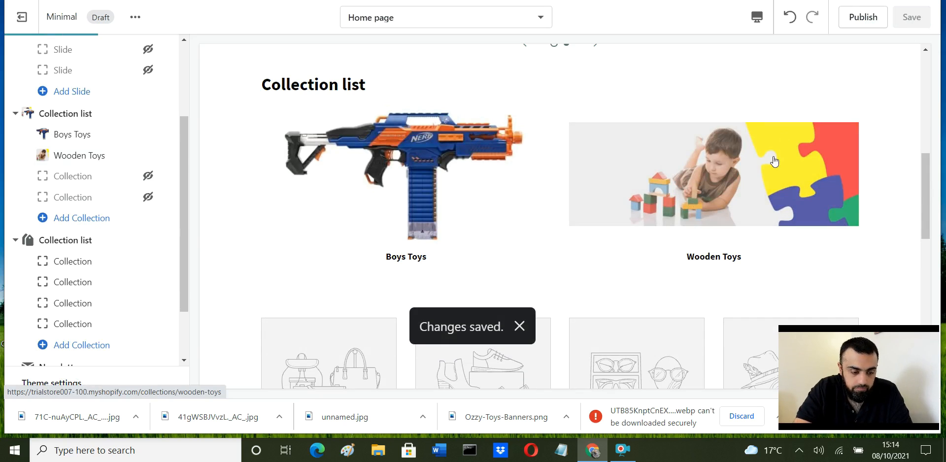
scroll(867, 212, up, 8)
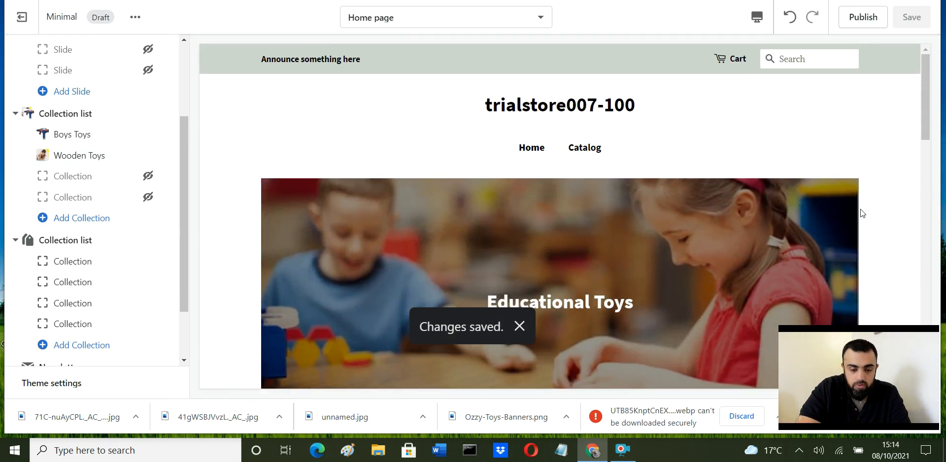
scroll(863, 206, down, 1)
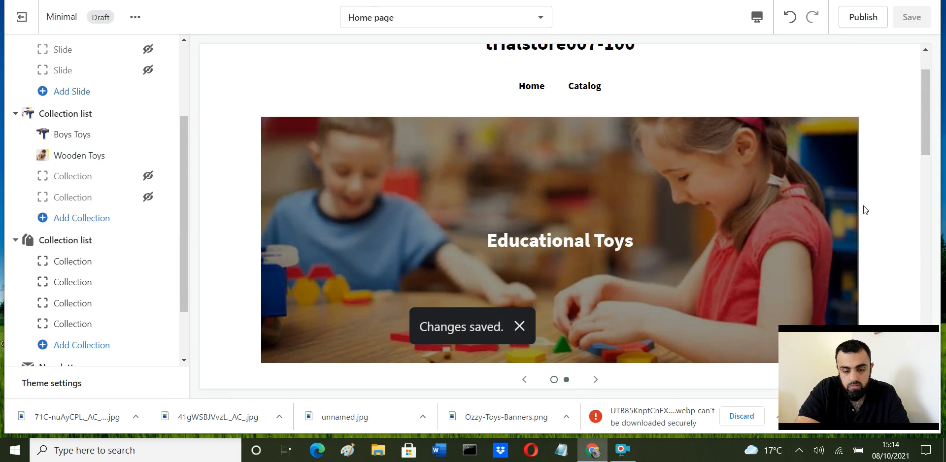
scroll(864, 204, up, 1)
scroll(865, 202, down, 3)
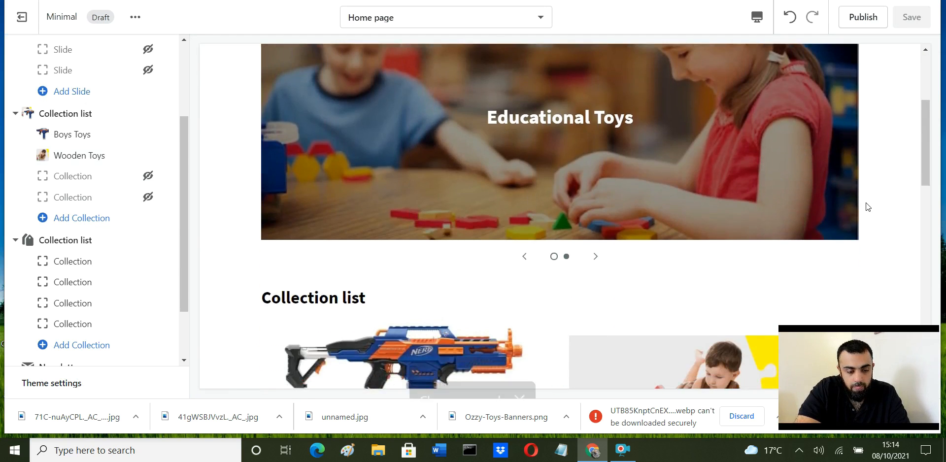
Step: Check the second slide and the Boys Toys collection page in the theme preview, and return to the home page
click(597, 257)
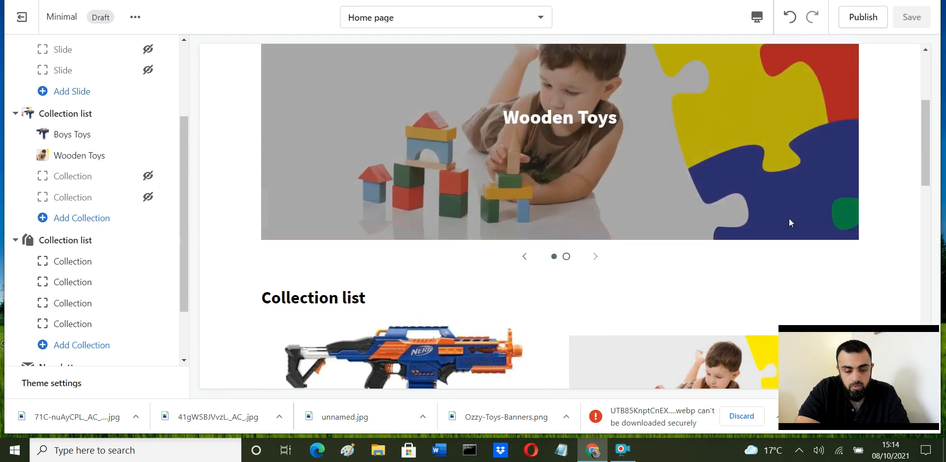
scroll(660, 209, down, 4)
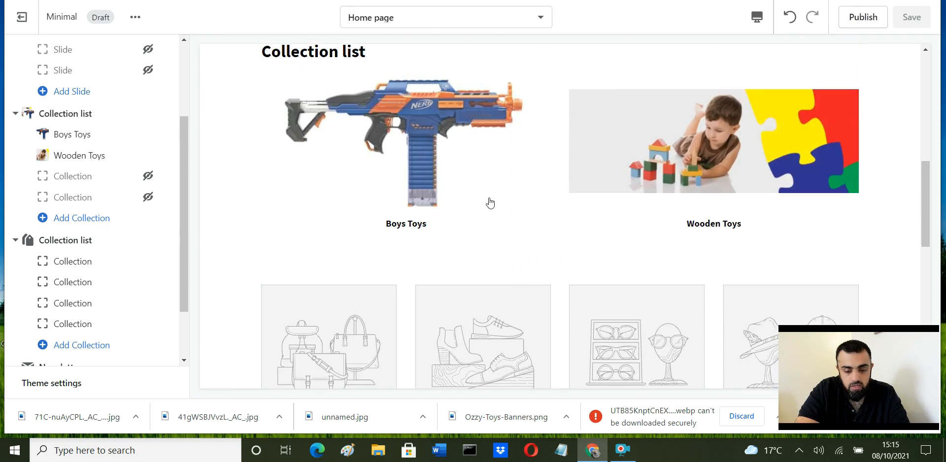
click(413, 177)
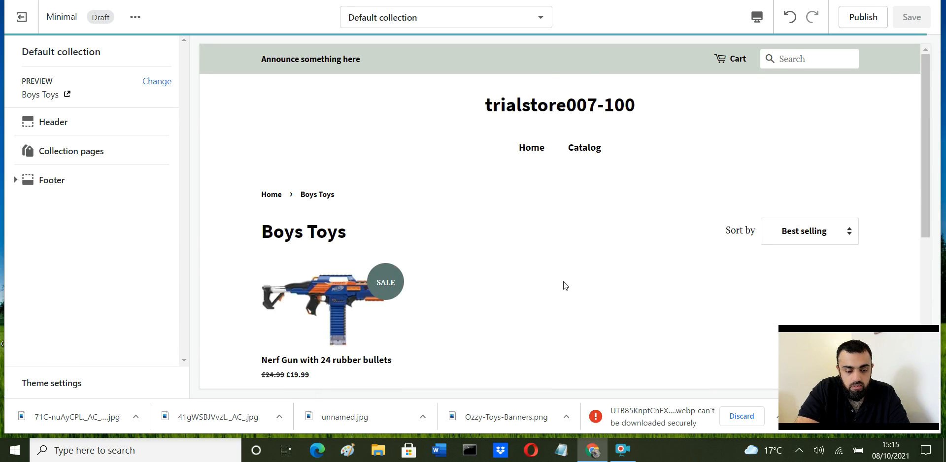
scroll(565, 286, down, 4)
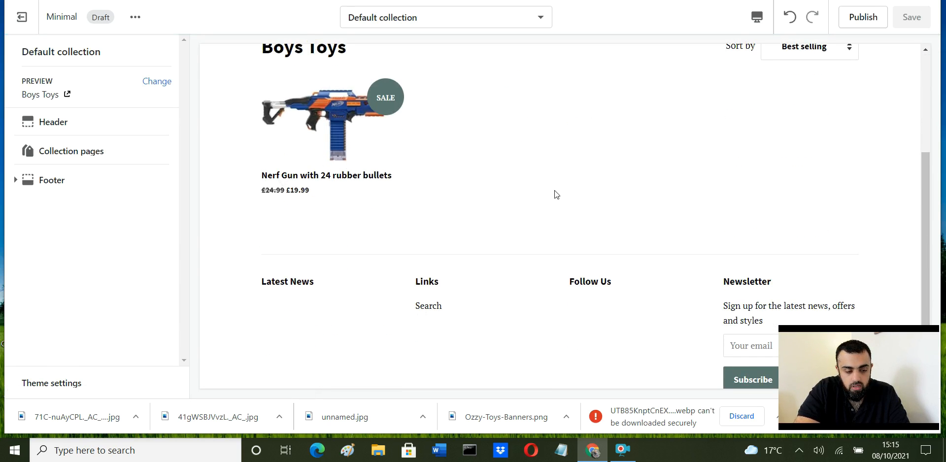
scroll(555, 194, up, 3)
scroll(542, 252, down, 1)
scroll(596, 251, down, 3)
scroll(598, 249, up, 5)
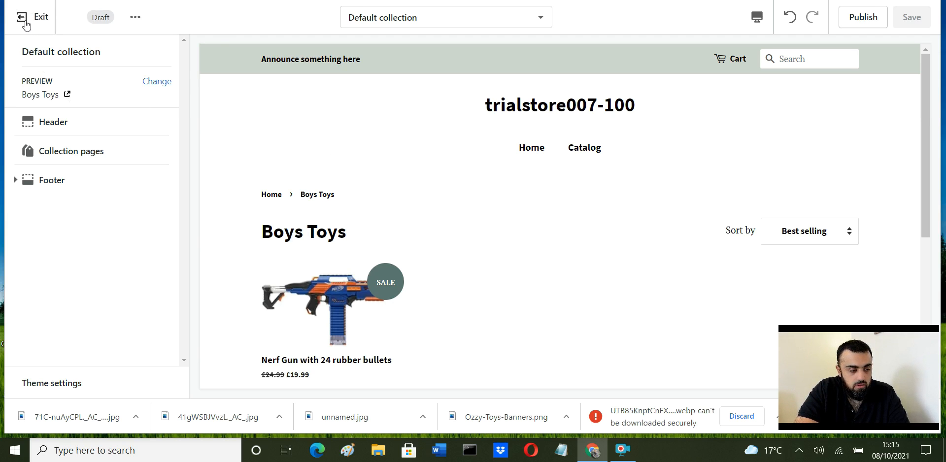
key(alt+Left)
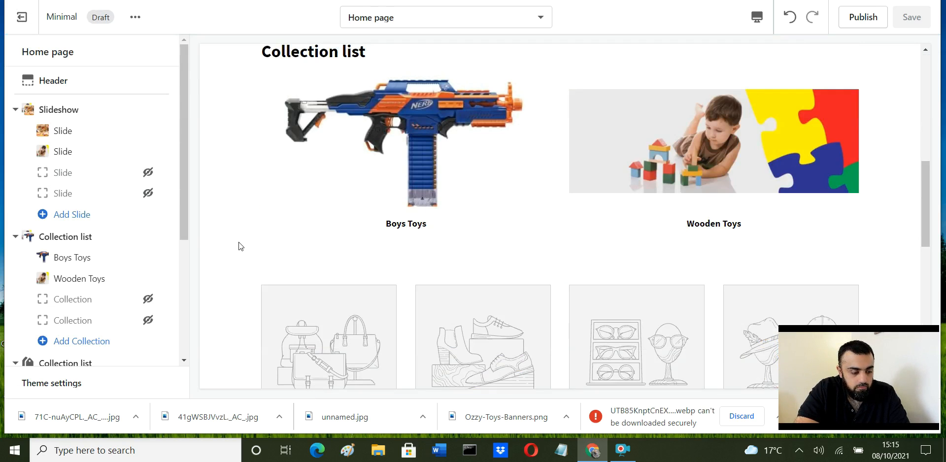
Step: Collapse the first collection list, hide the second collection list section, and review the home page down to the footer
scroll(239, 246, down, 3)
scroll(244, 244, down, 3)
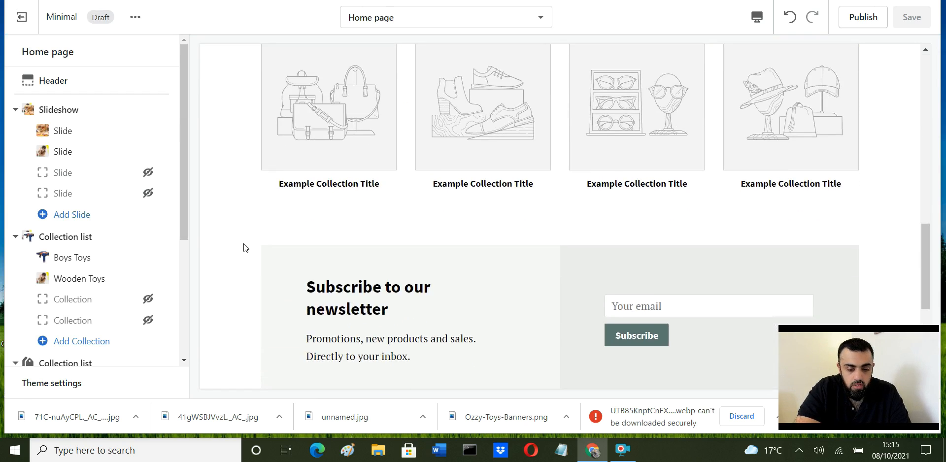
scroll(243, 243, up, 5)
scroll(244, 241, up, 1)
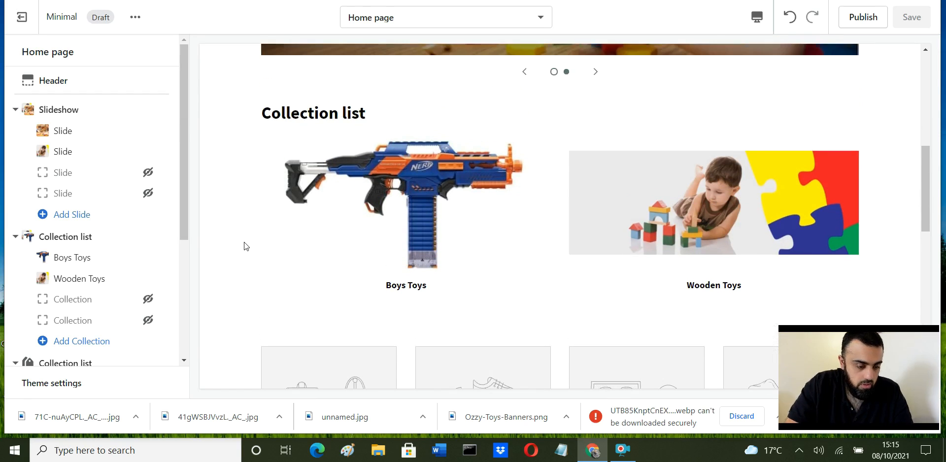
click(16, 240)
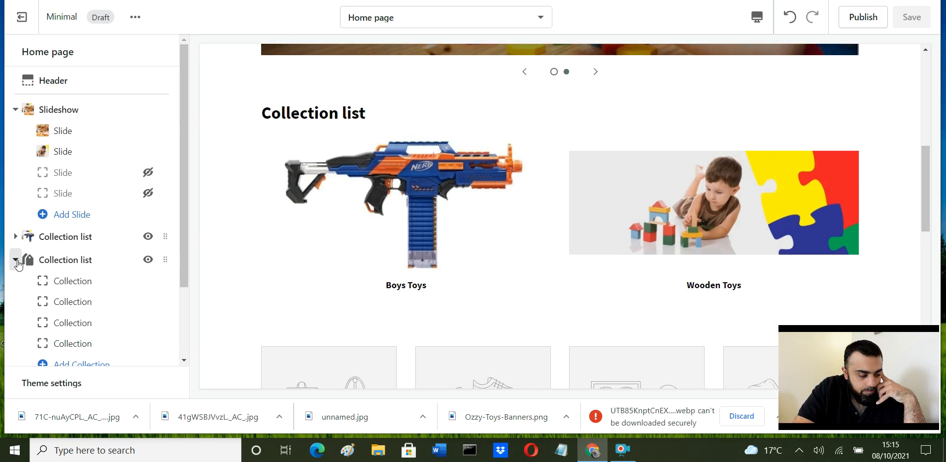
click(148, 260)
scroll(314, 272, down, 1)
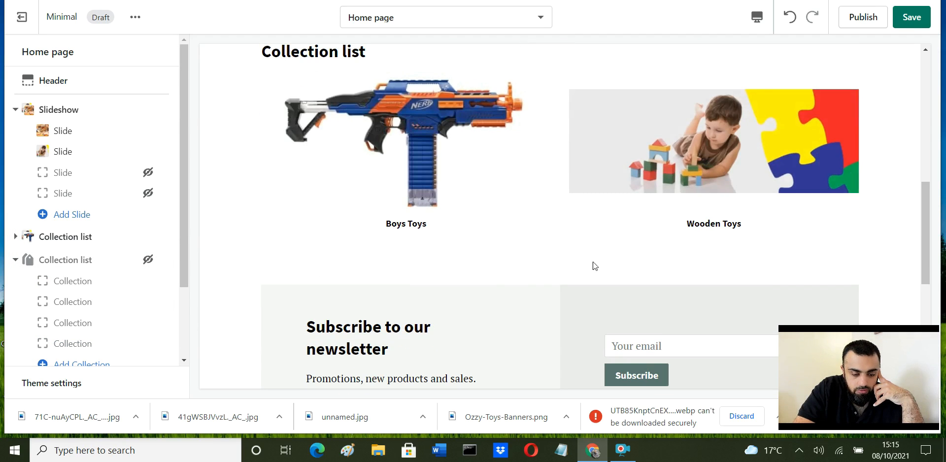
scroll(463, 317, down, 3)
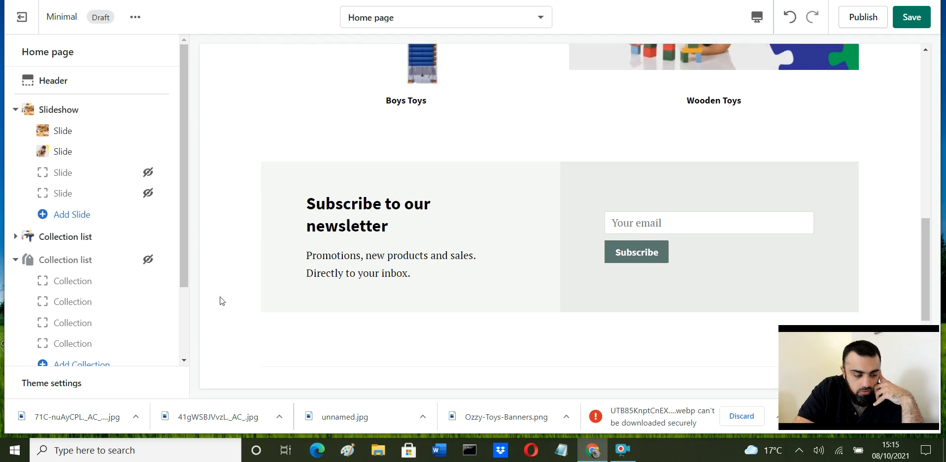
scroll(94, 310, down, 3)
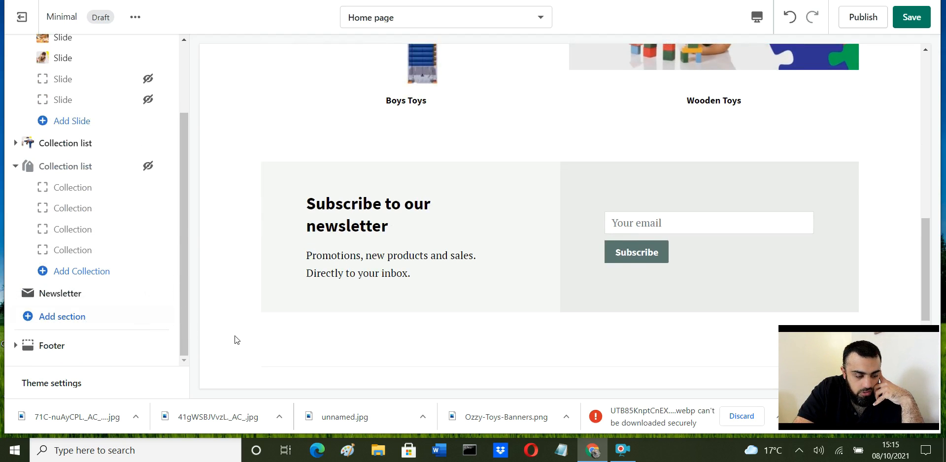
scroll(493, 240, down, 4)
scroll(561, 230, up, 12)
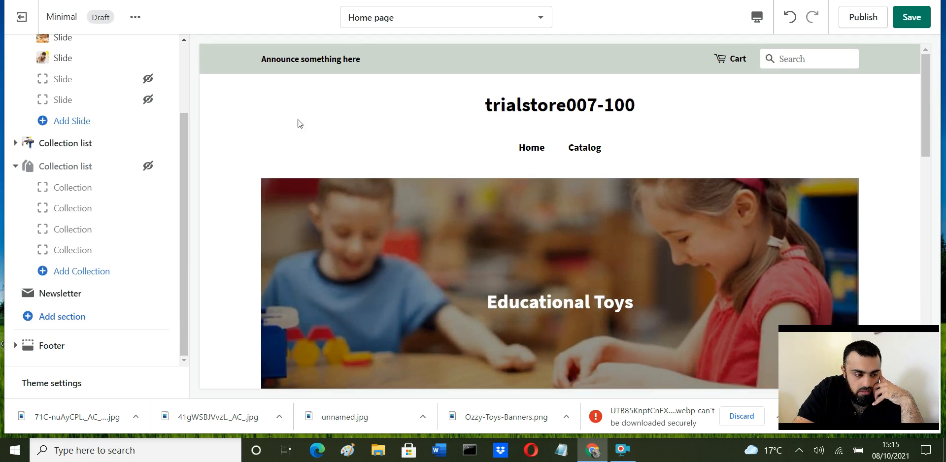
Step: Open the full preview of the Minimal theme, examine the home page down to its footer, and return to the theme editor
click(135, 18)
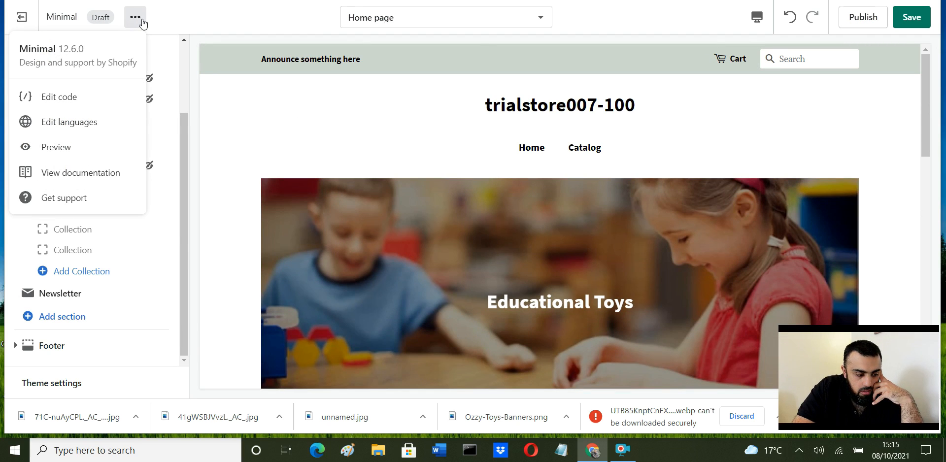
click(77, 150)
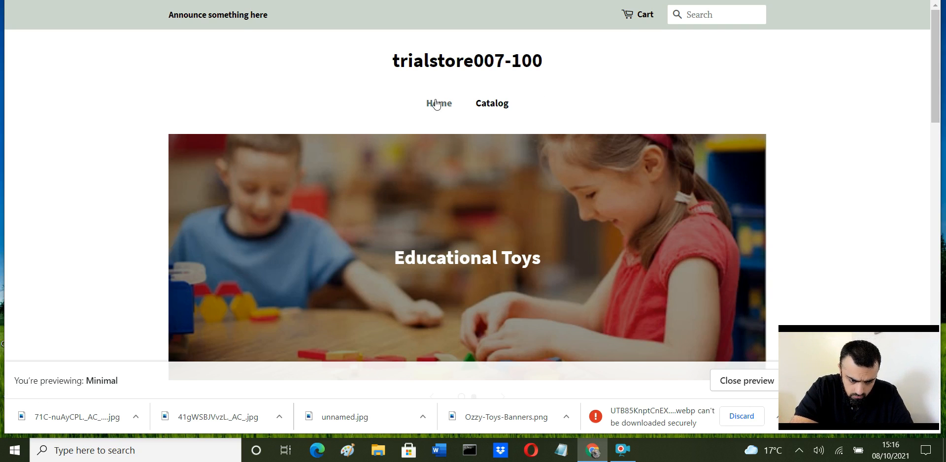
scroll(435, 103, down, 4)
scroll(464, 236, down, 9)
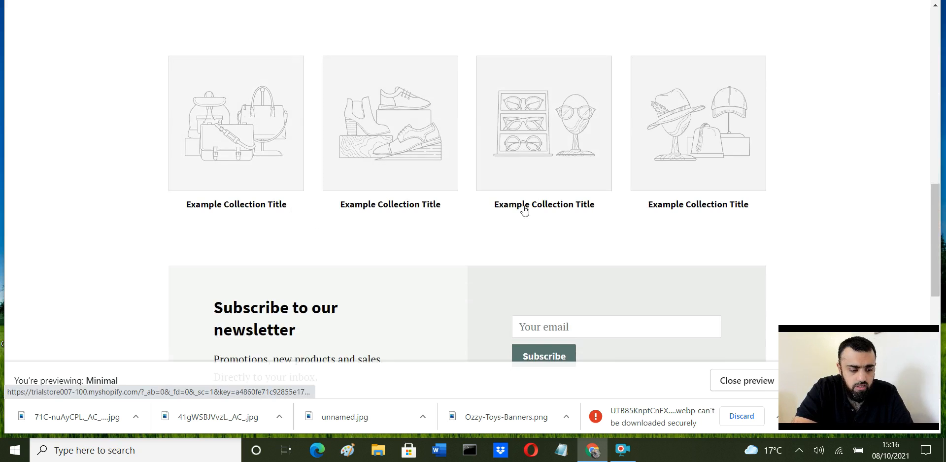
scroll(493, 210, down, 3)
scroll(690, 162, up, 3)
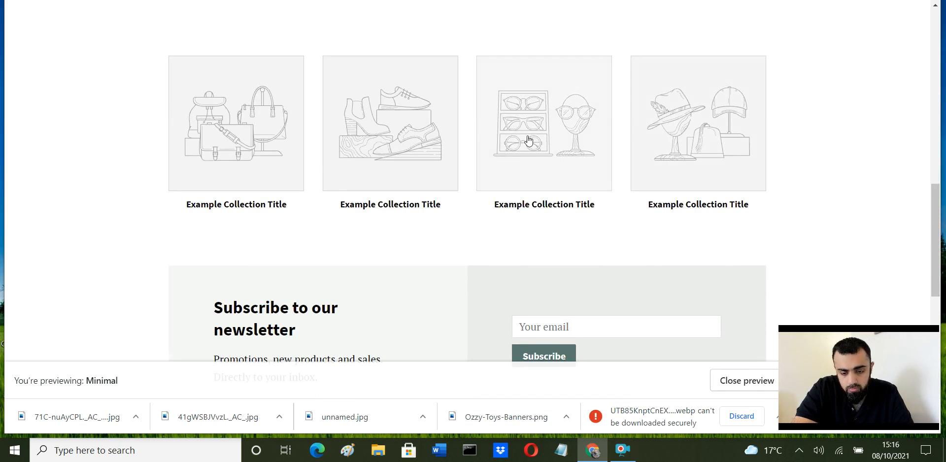
scroll(321, 252, down, 3)
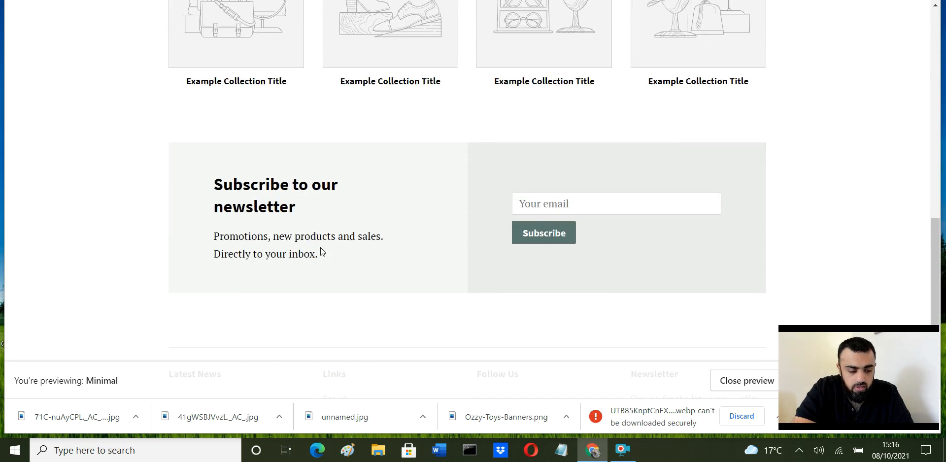
scroll(394, 303, down, 3)
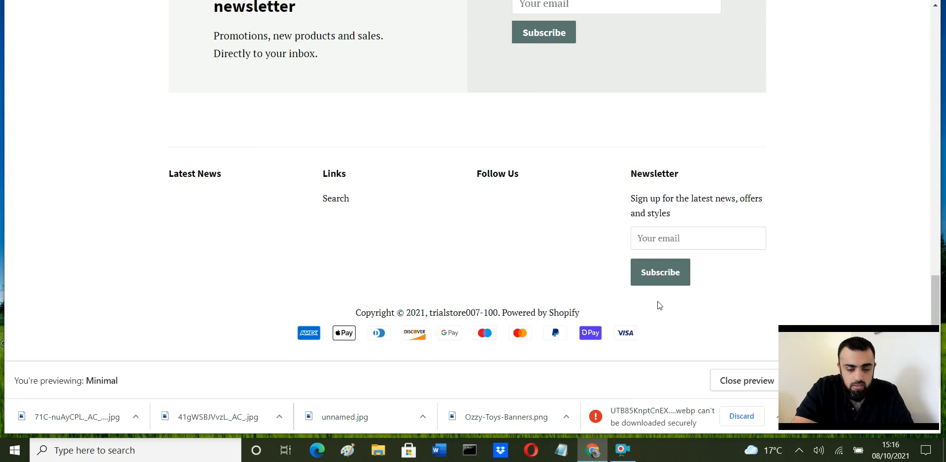
scroll(486, 289, up, 15)
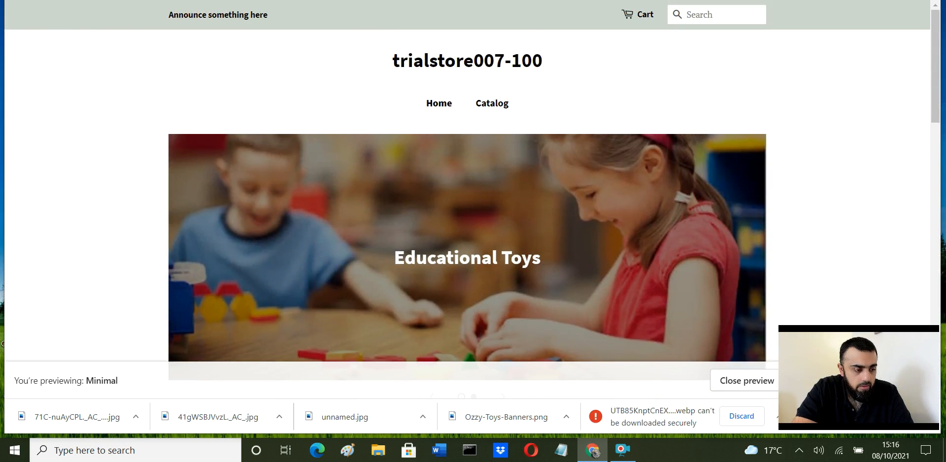
click(296, 0)
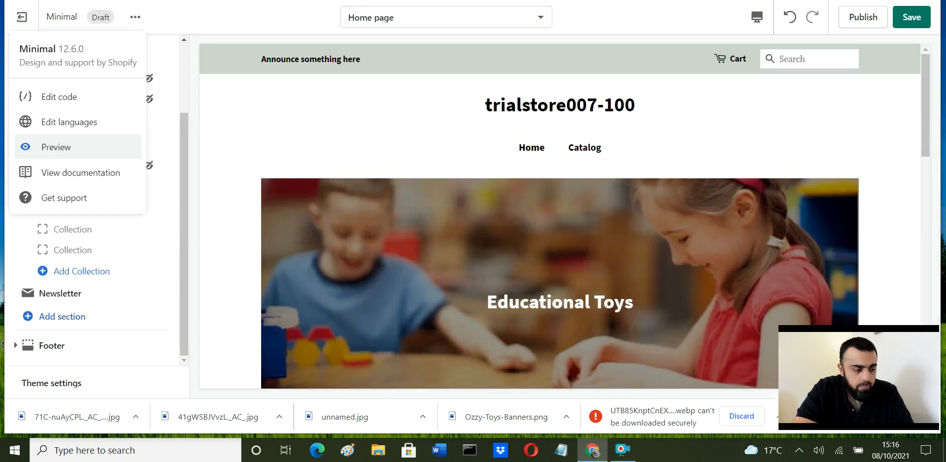
click(195, 75)
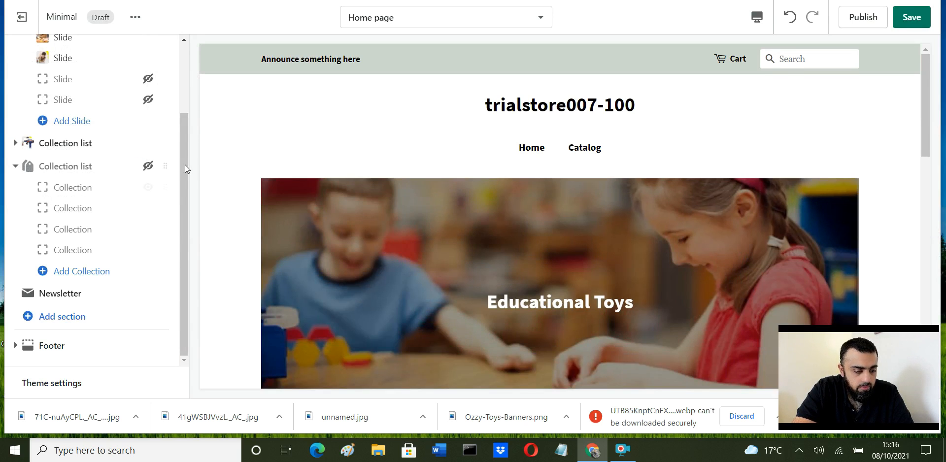
Step: Open the Header section and review its logo, main menu and announcement bar settings
scroll(184, 165, up, 2)
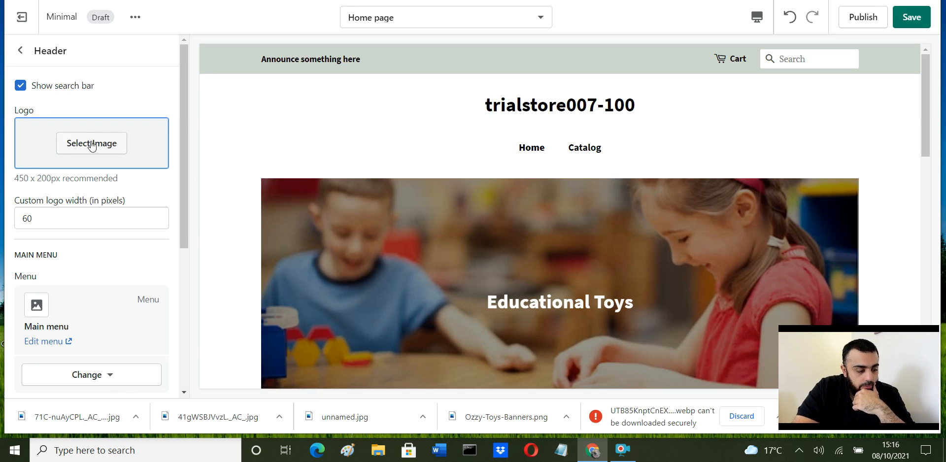
scroll(101, 176, down, 4)
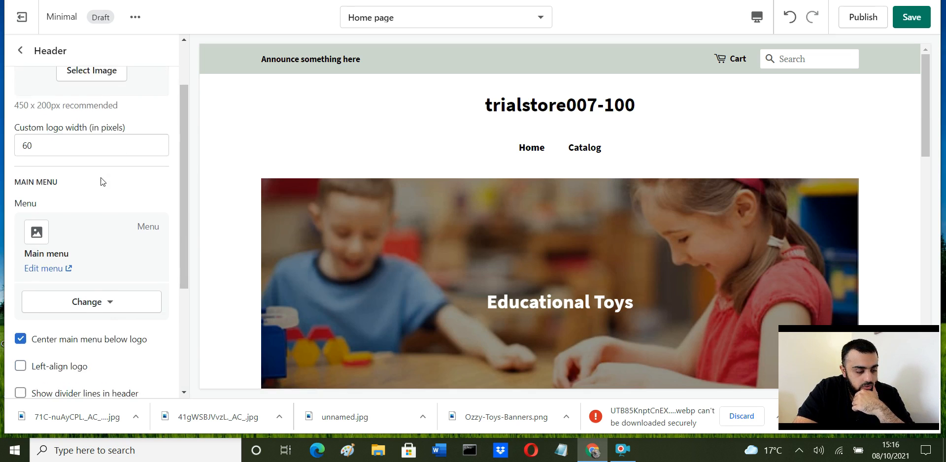
scroll(102, 186, down, 1)
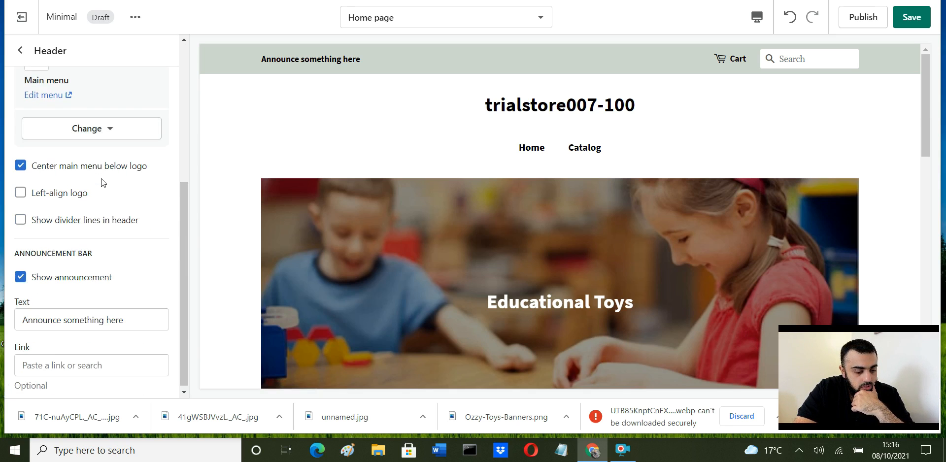
scroll(101, 185, up, 5)
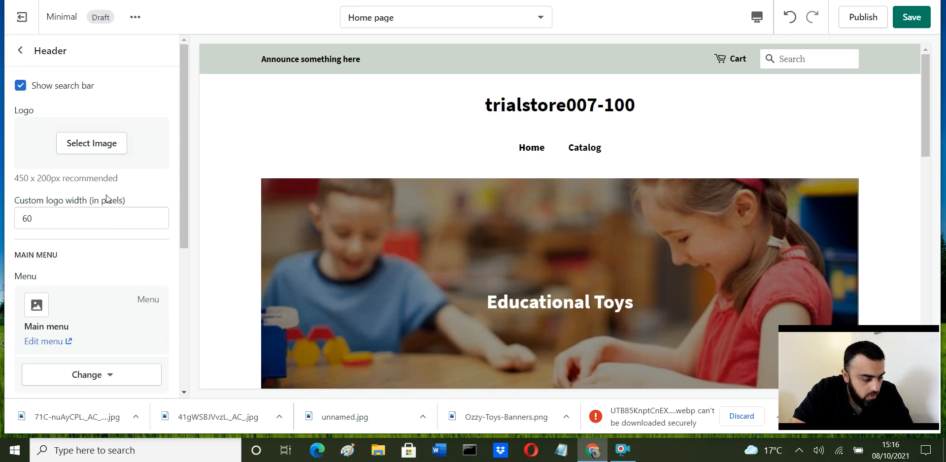
Step: Browse the uploaded library and the free images available for the header logo, and close the image picker without choosing one
click(89, 148)
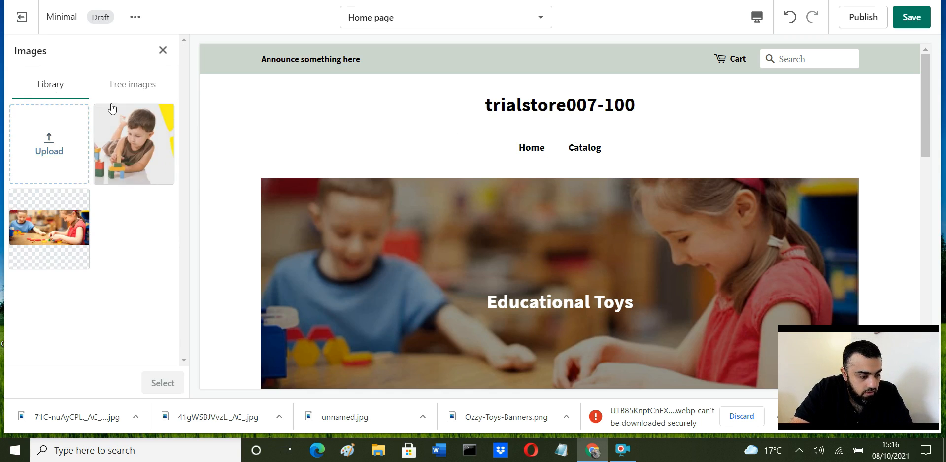
click(119, 80)
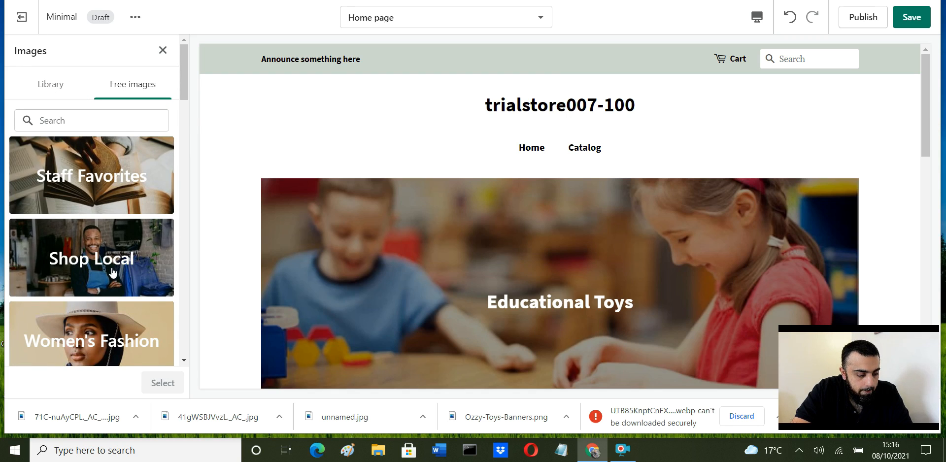
scroll(102, 217, down, 2)
scroll(102, 222, down, 7)
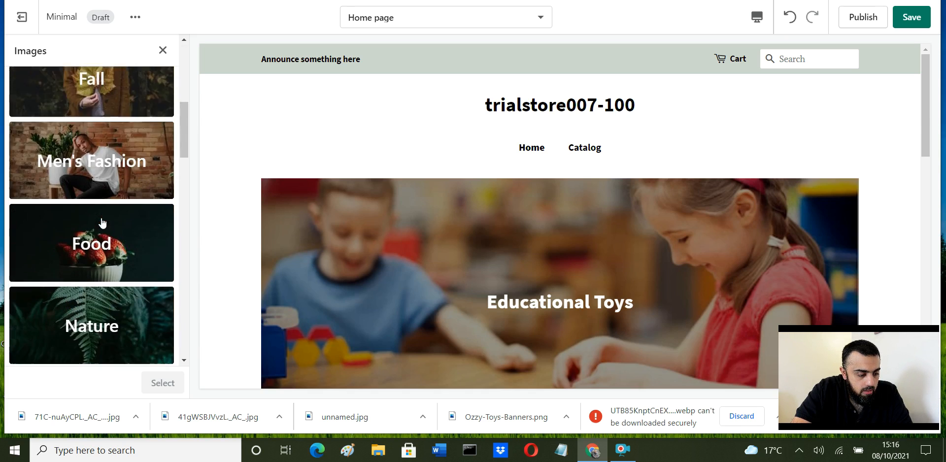
scroll(103, 223, down, 8)
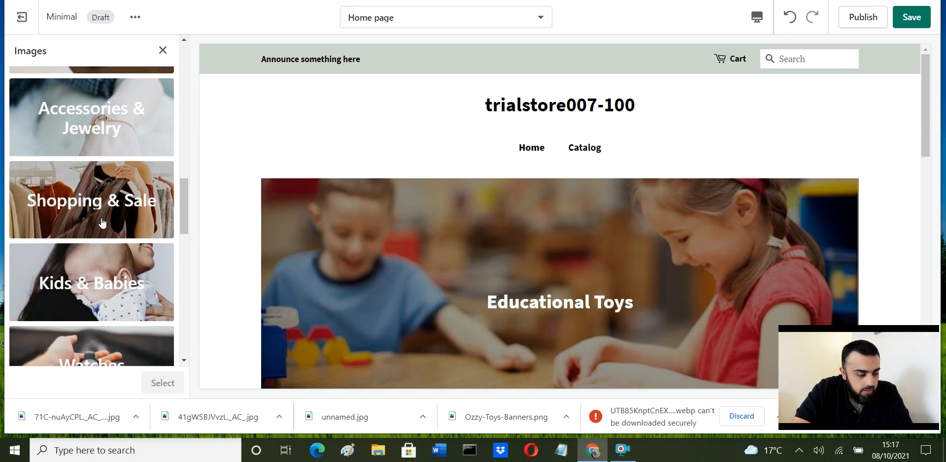
scroll(103, 222, up, 15)
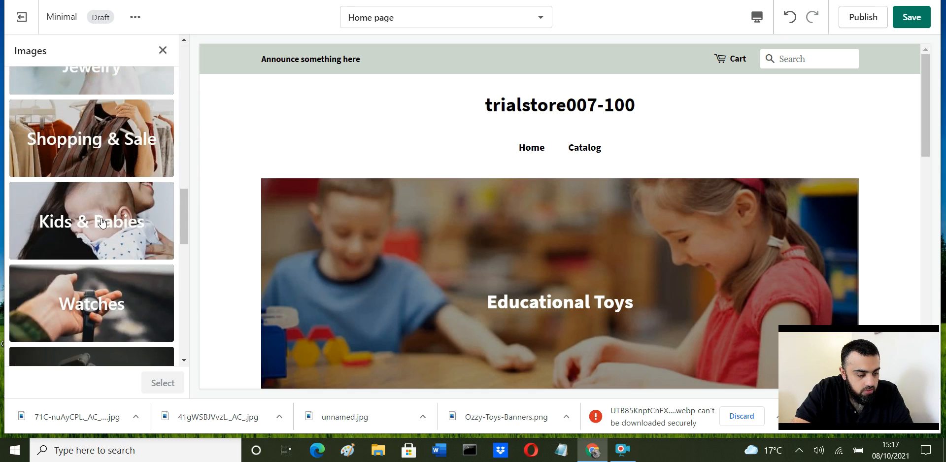
click(43, 86)
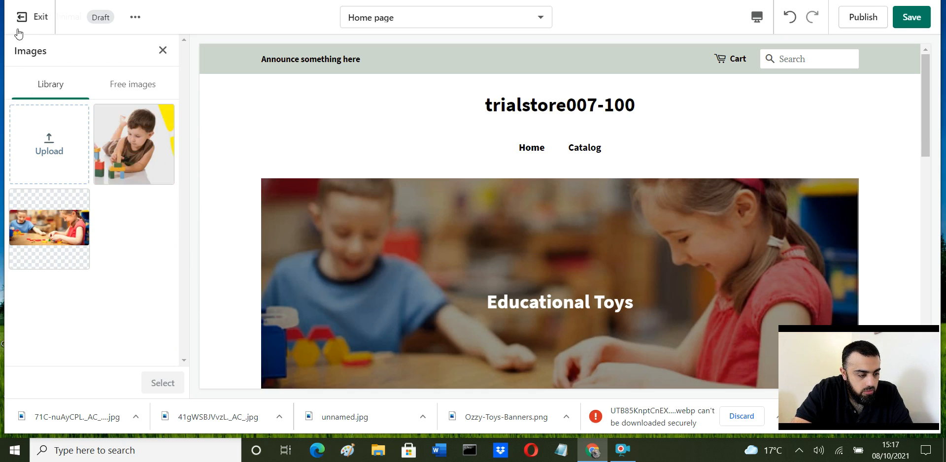
click(163, 50)
Step: Disable centering of the main menu below the logo in the Header section
scroll(129, 259, down, 3)
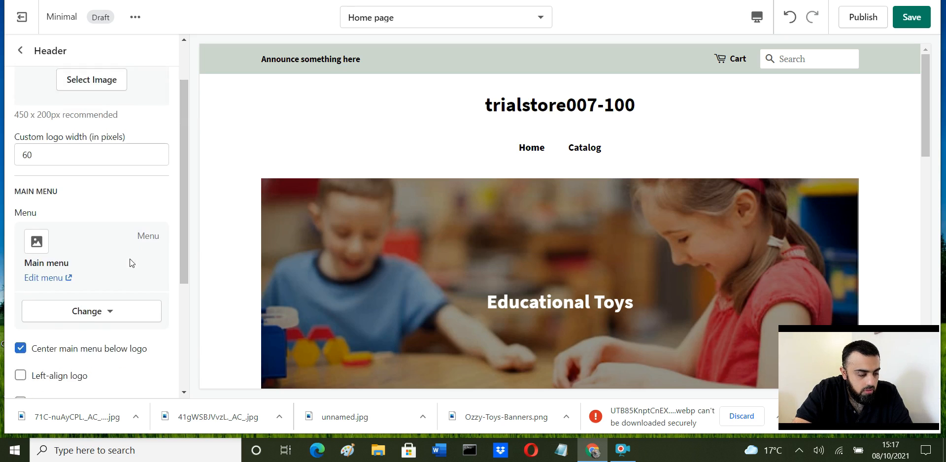
scroll(131, 289, down, 1)
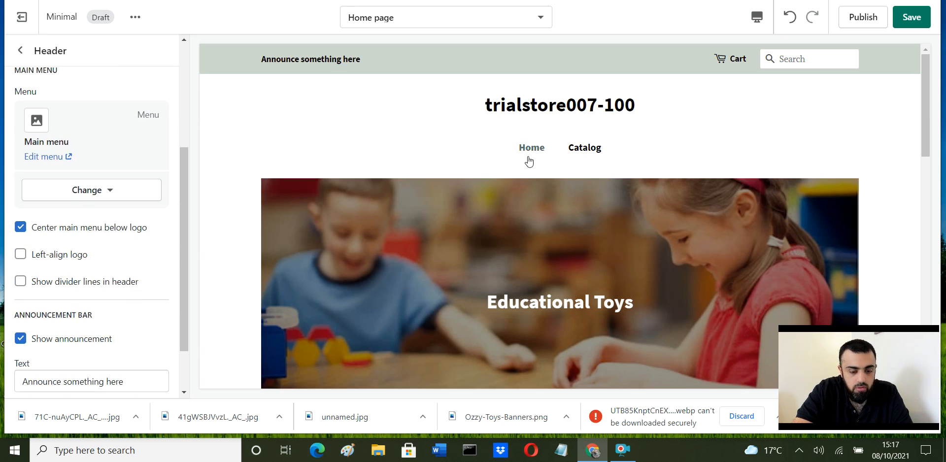
click(20, 227)
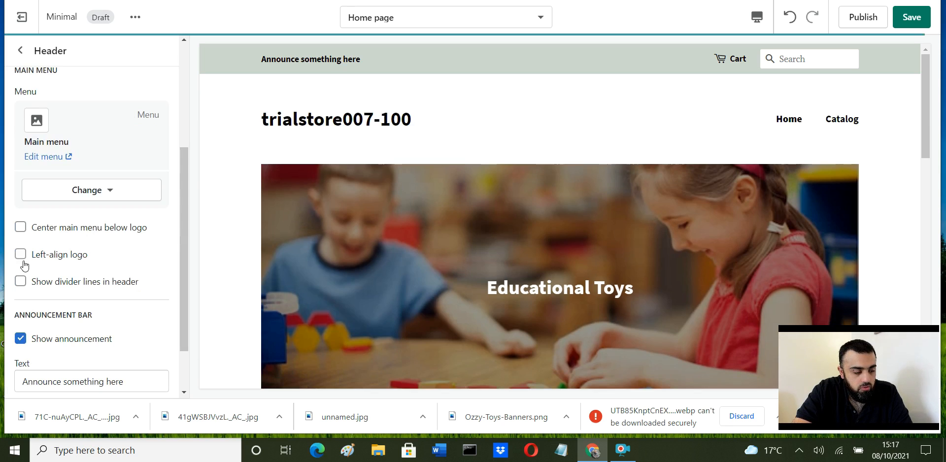
Step: Left-align the logo and enable divider lines in the Header section
click(20, 254)
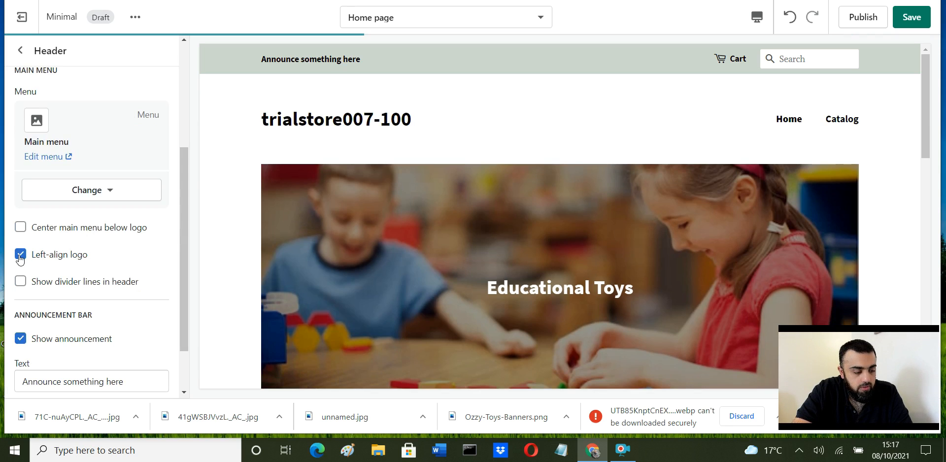
click(20, 282)
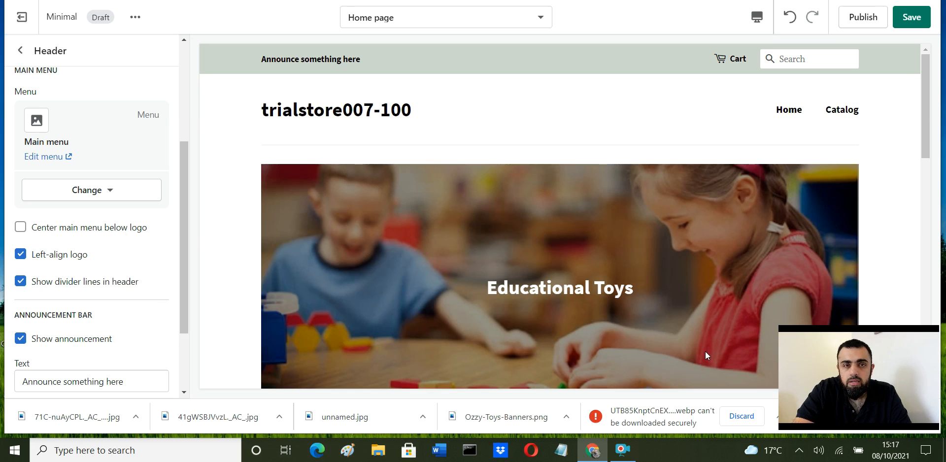
Step: Replace the header's announcement bar text with "Free Delivery over £40.00"
scroll(101, 285, down, 1)
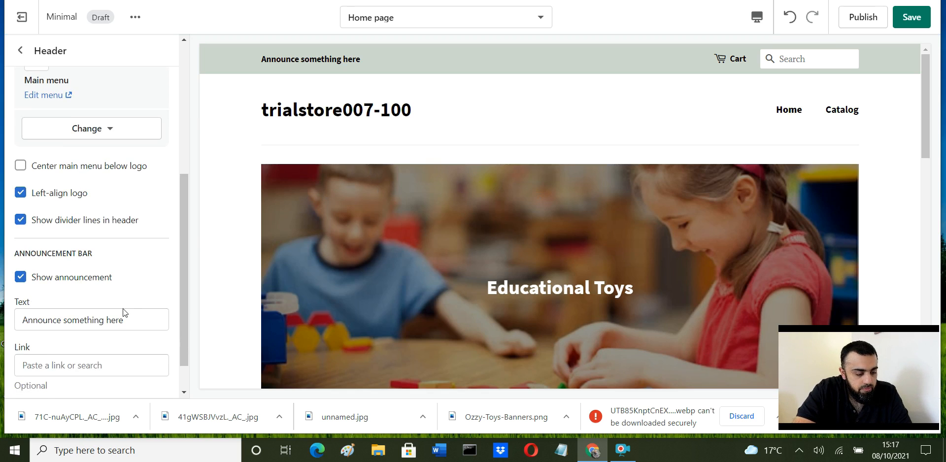
drag(136, 323, 2, 315)
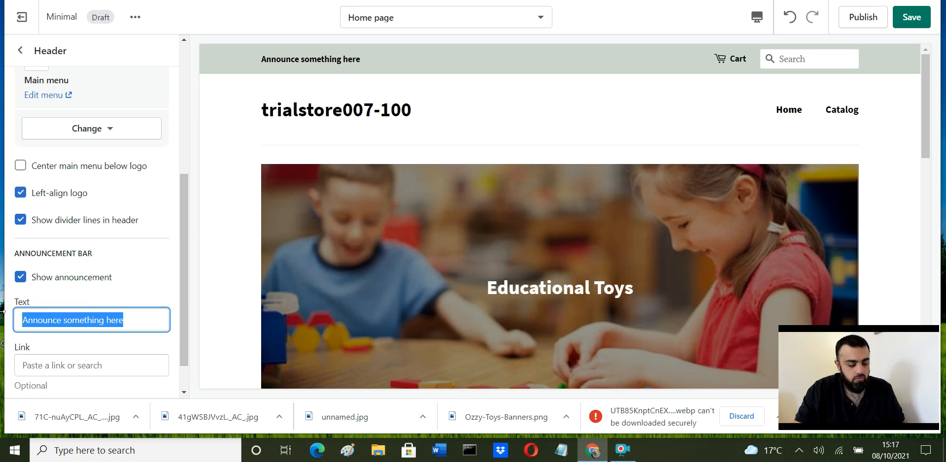
text(Free)
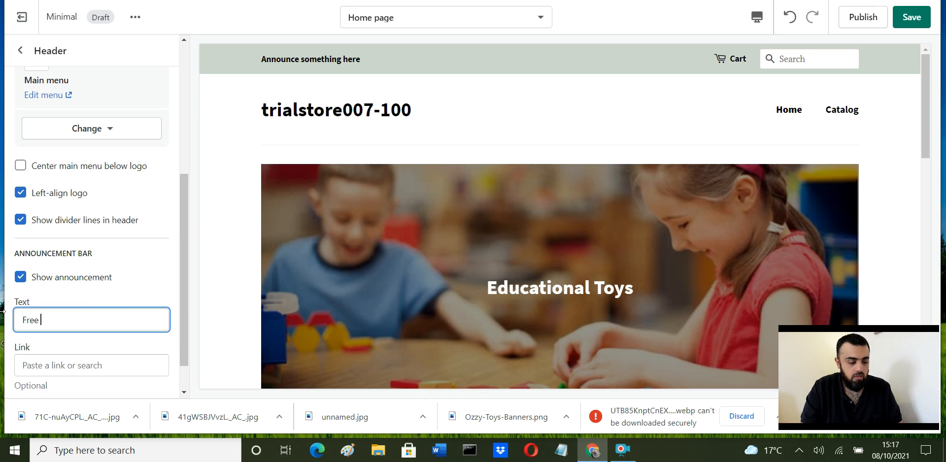
text( Deliveires)
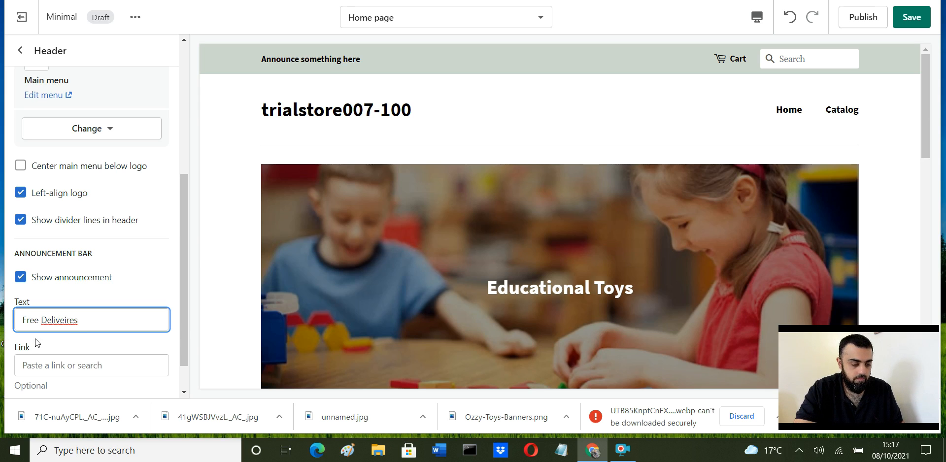
right_click(70, 322)
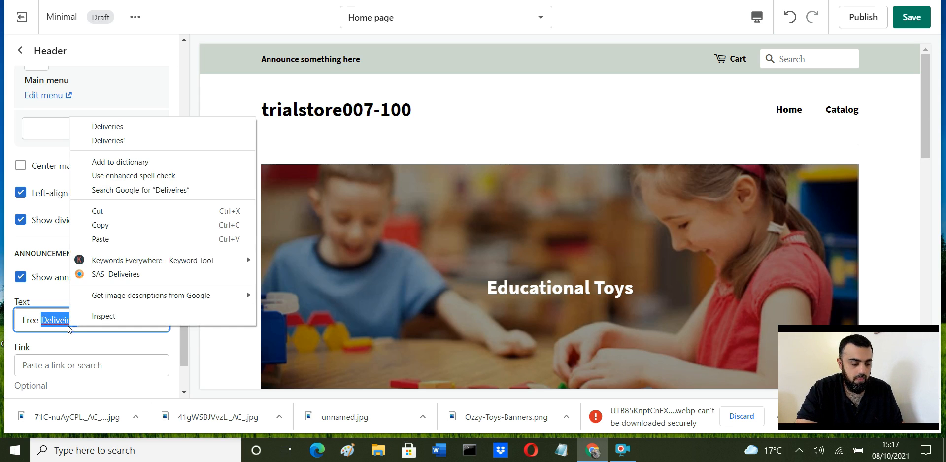
click(133, 127)
key(BackSpace)
key(BackSpace)
text(y over £40)
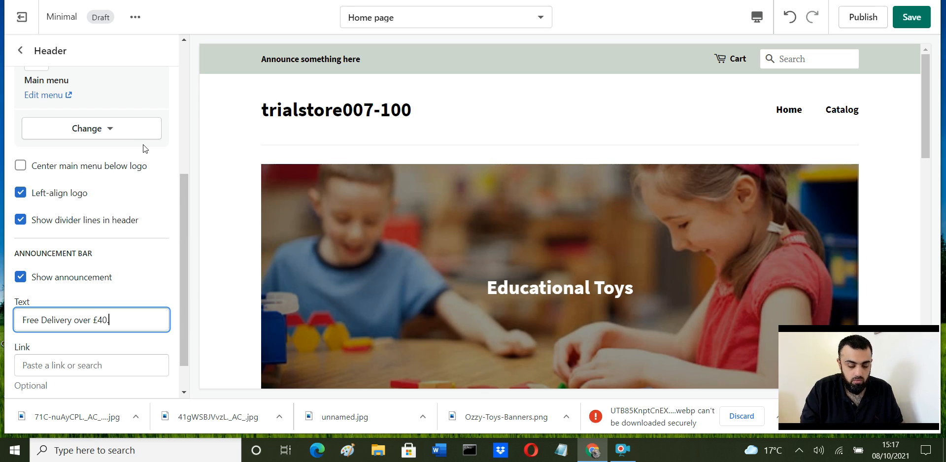
text(.00)
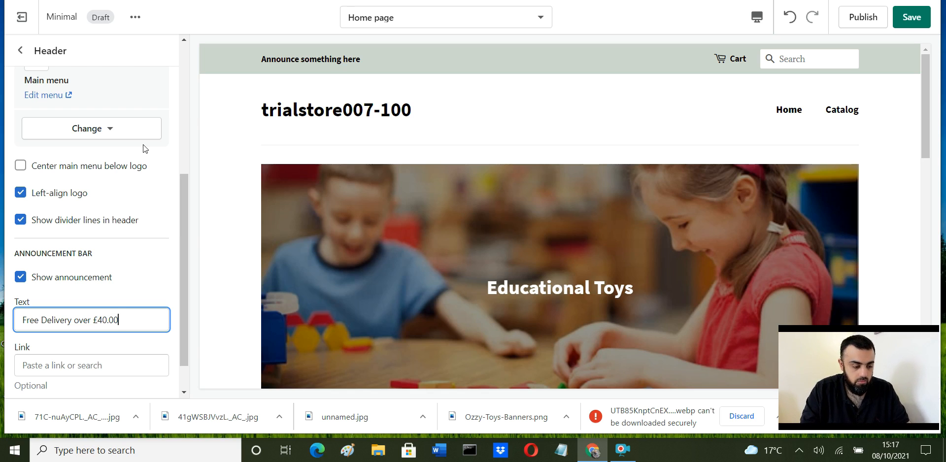
click(159, 340)
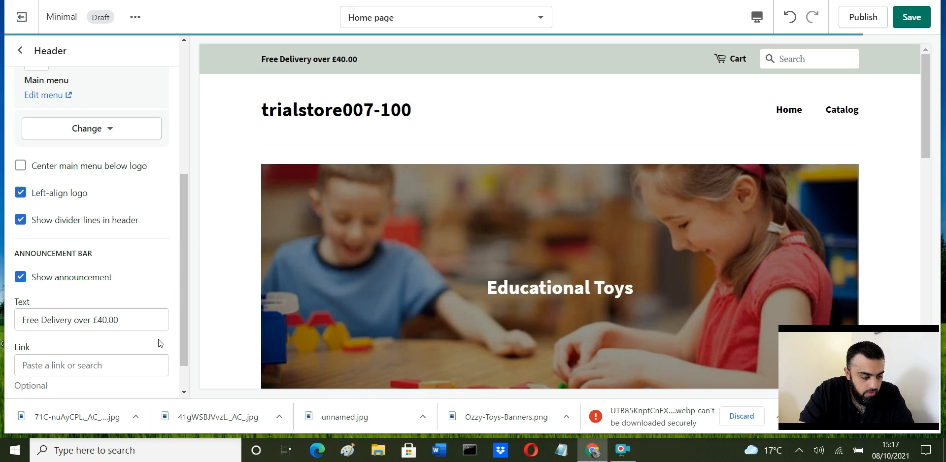
Step: Review the remaining Header settings, return to the home page's section list, and examine the page preview down to its footer
scroll(154, 337, down, 2)
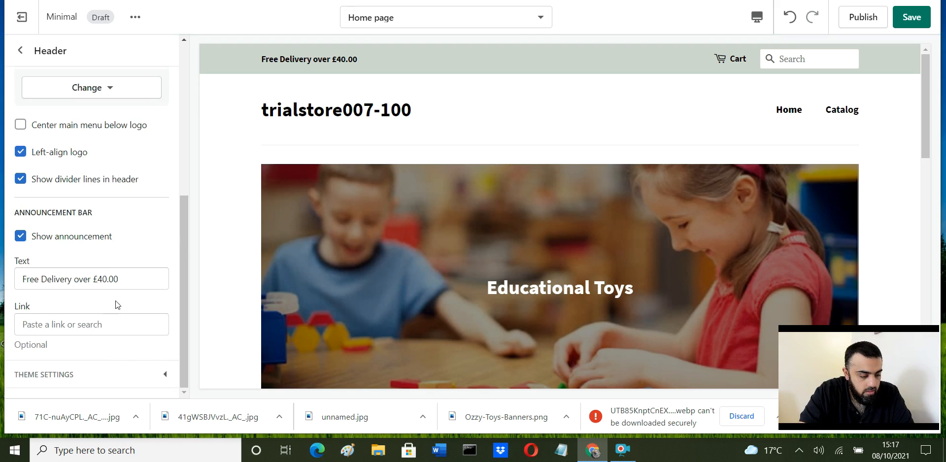
scroll(110, 213, up, 4)
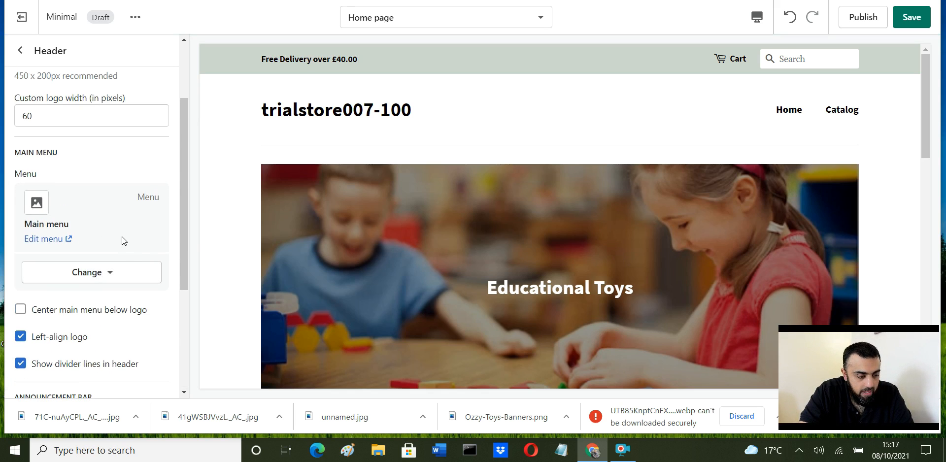
scroll(133, 258, up, 3)
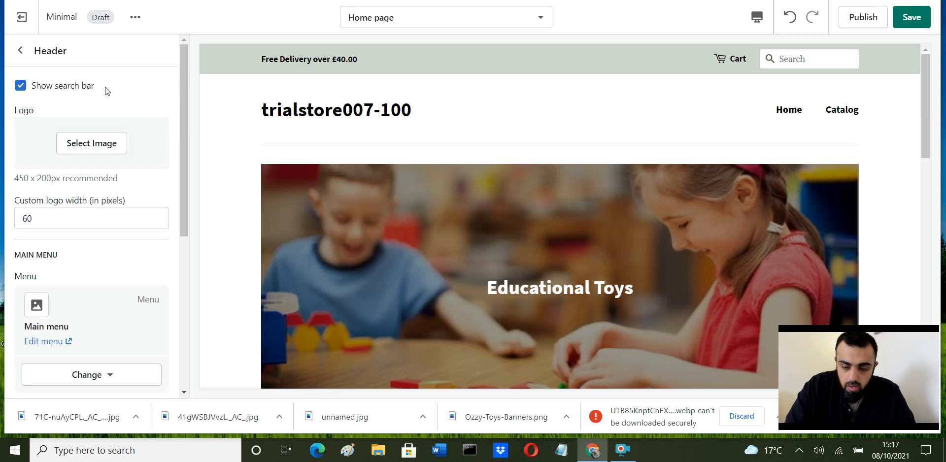
click(20, 51)
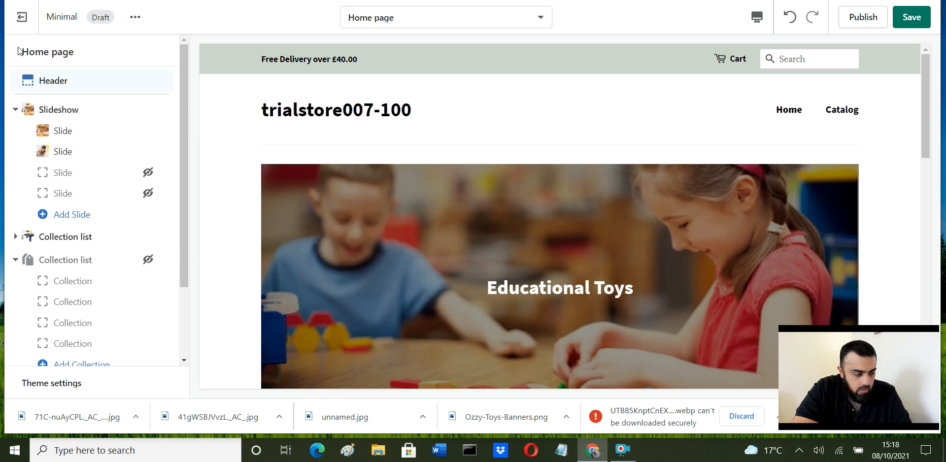
scroll(158, 257, down, 2)
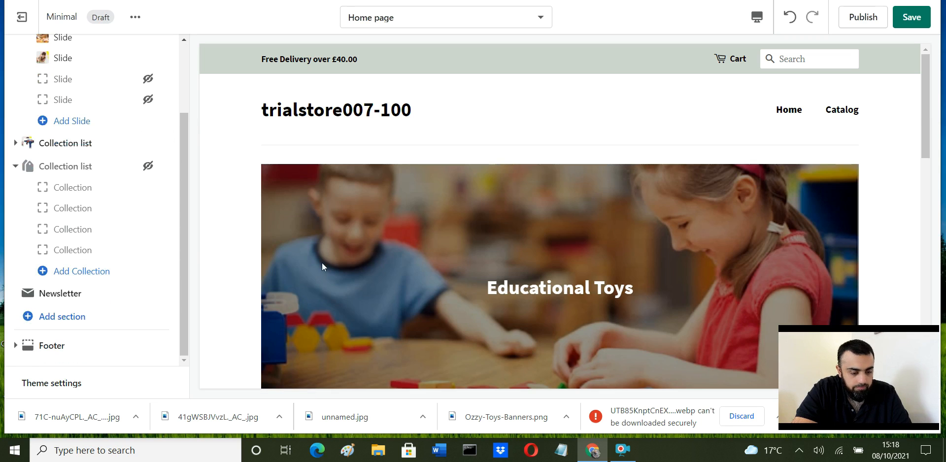
scroll(612, 243, down, 15)
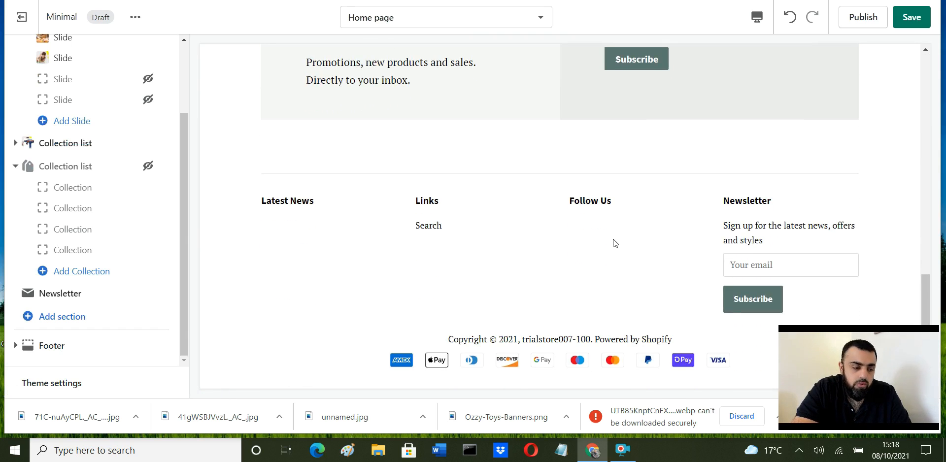
scroll(612, 244, up, 10)
scroll(168, 151, up, 2)
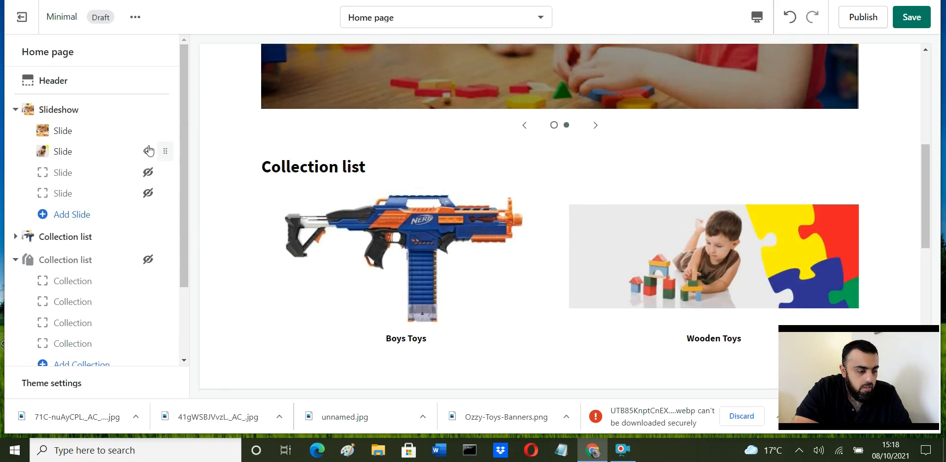
Step: Save the Minimal theme's changes and exit the theme editor
click(22, 19)
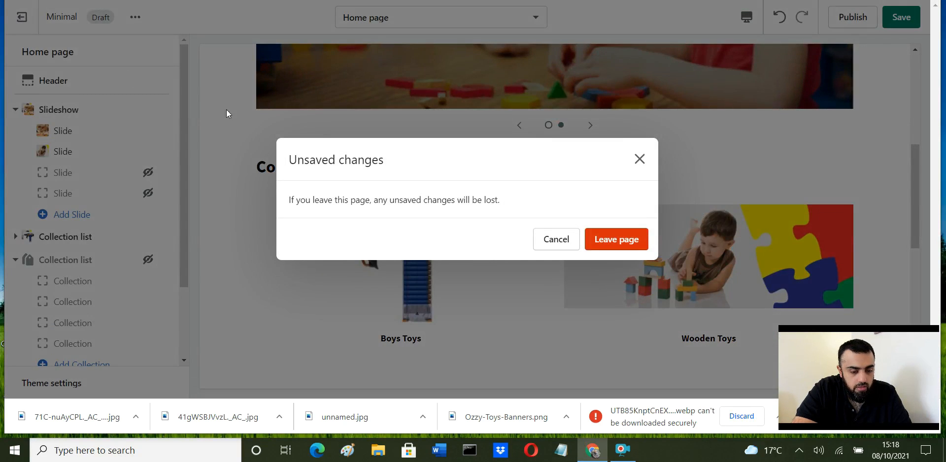
click(555, 239)
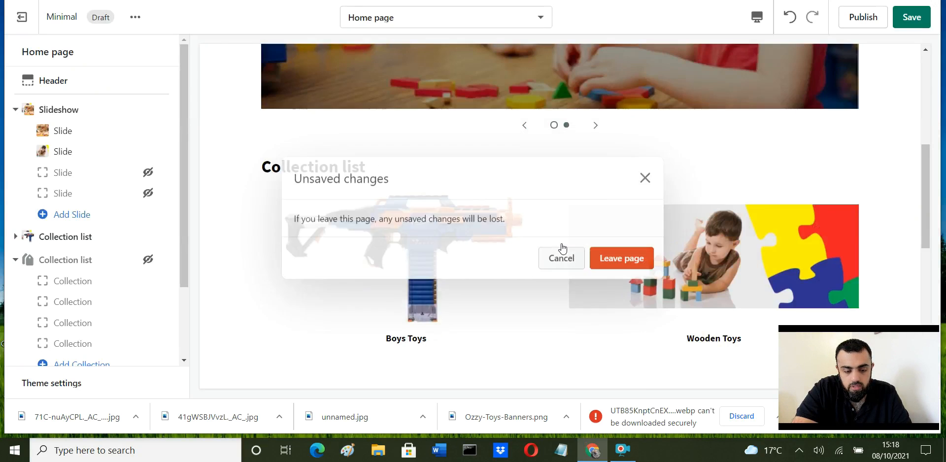
click(911, 18)
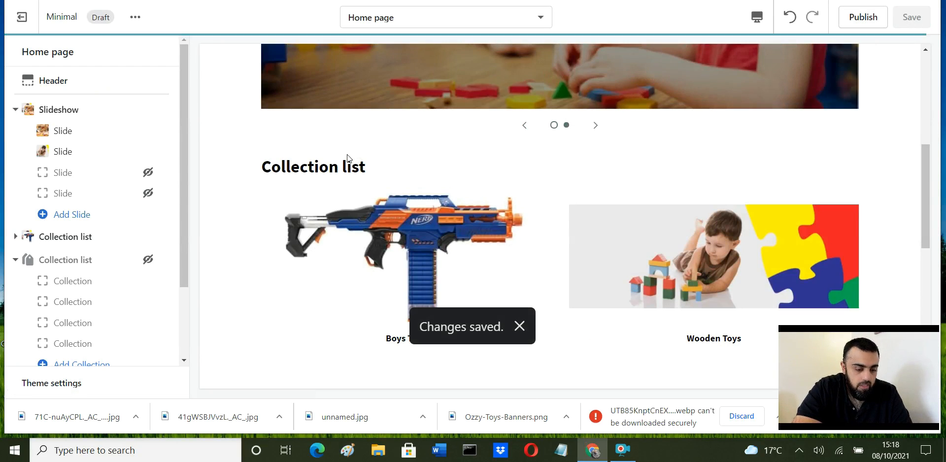
scroll(346, 159, up, 6)
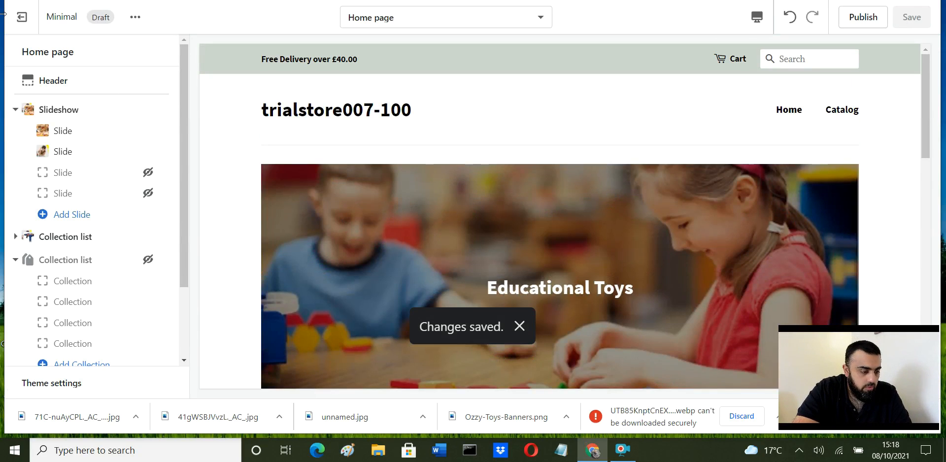
click(22, 19)
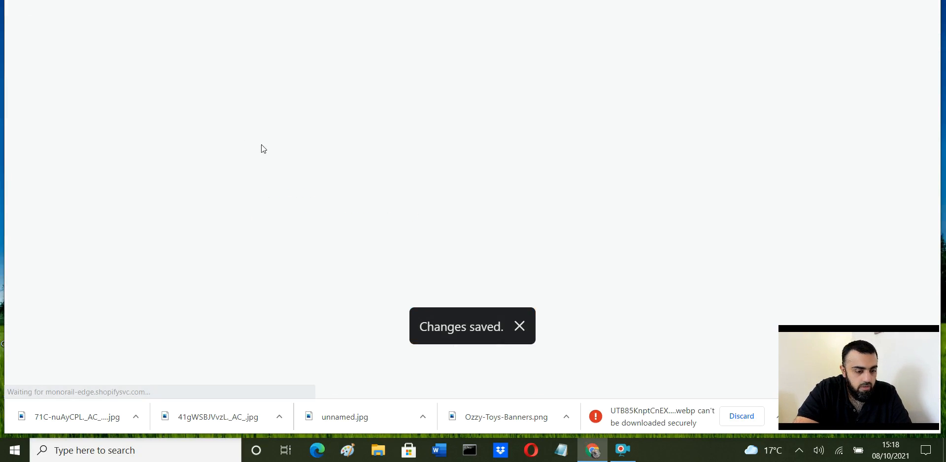
Step: Publish the Minimal theme from the theme library in place of Debut, and check the current theme on the Themes page
scroll(296, 158, down, 7)
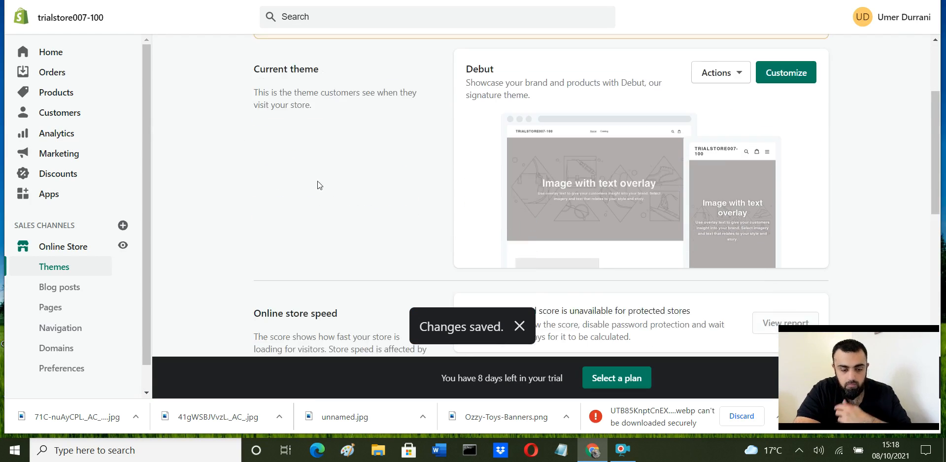
scroll(856, 282, down, 1)
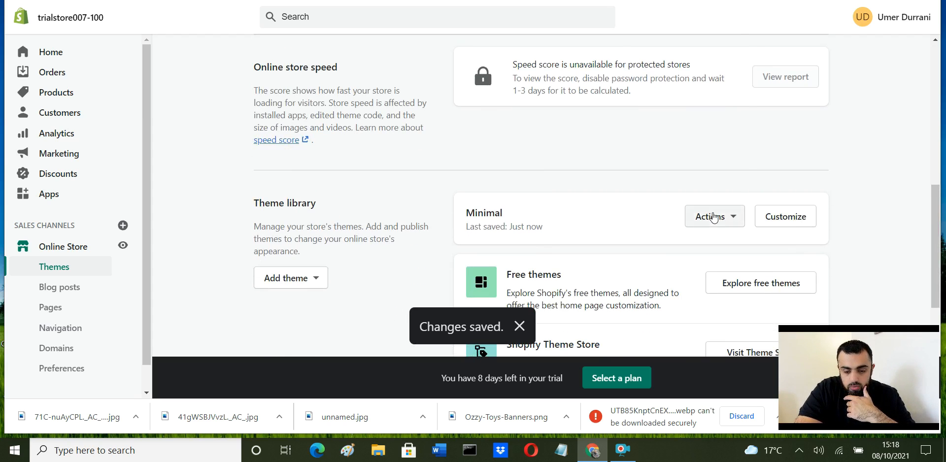
click(719, 217)
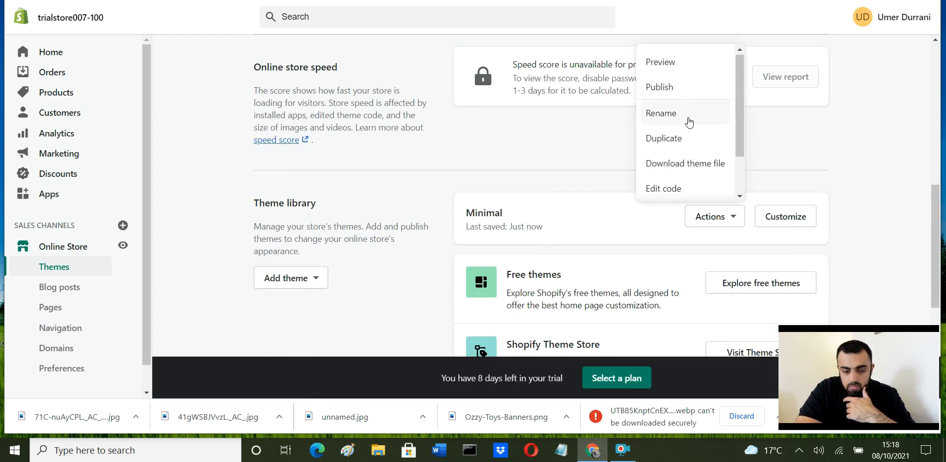
click(672, 92)
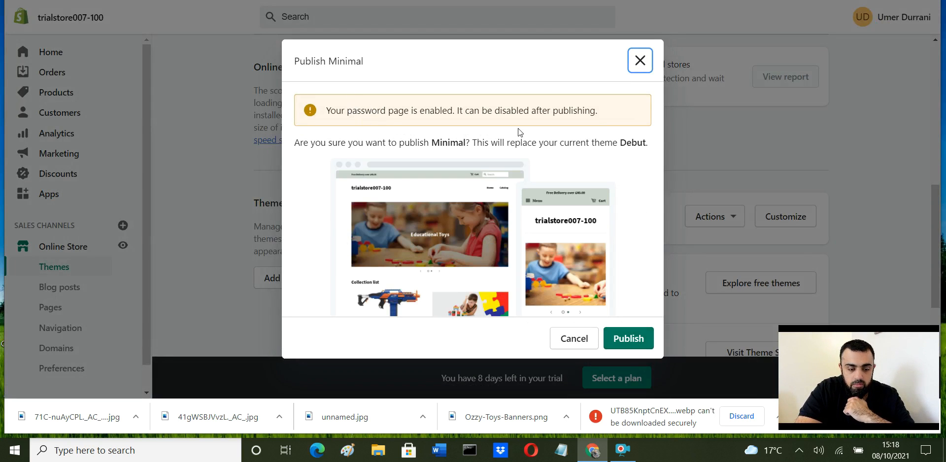
click(637, 333)
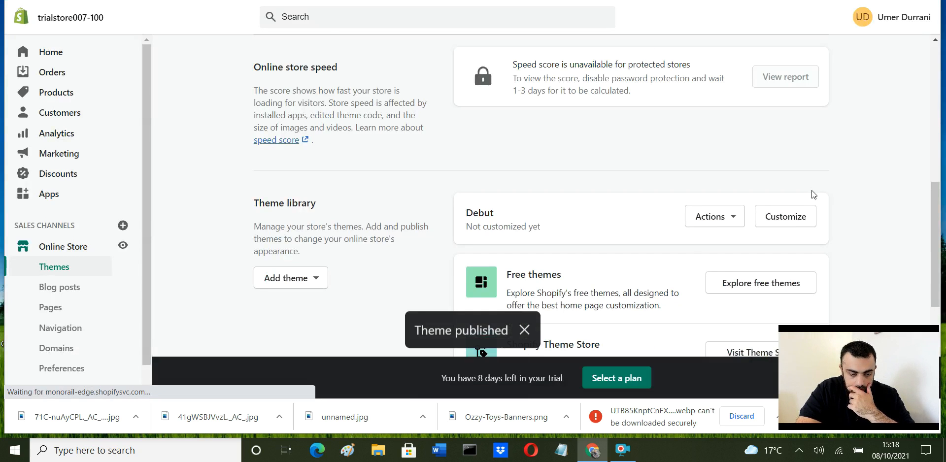
scroll(826, 176, up, 5)
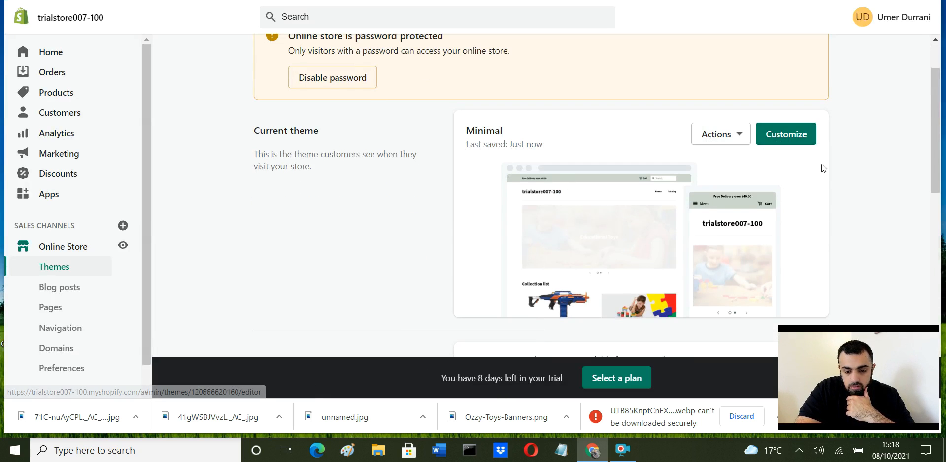
scroll(476, 249, down, 5)
scroll(428, 155, up, 2)
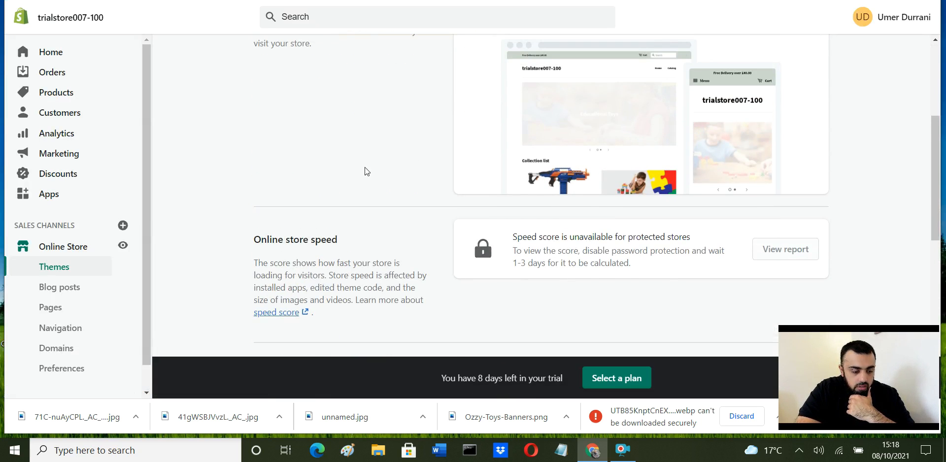
scroll(365, 167, down, 1)
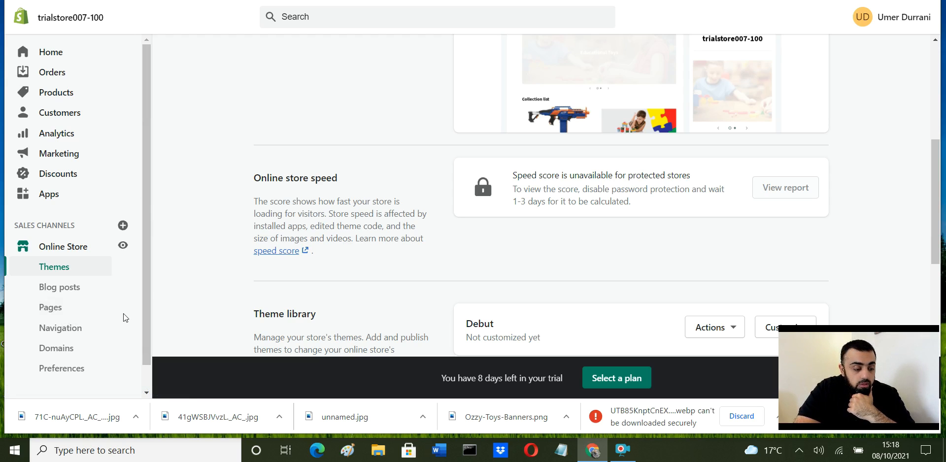
Step: Add a "Wooden Toys" item to the store's Main menu, linked to the Wooden Toys collection
click(63, 331)
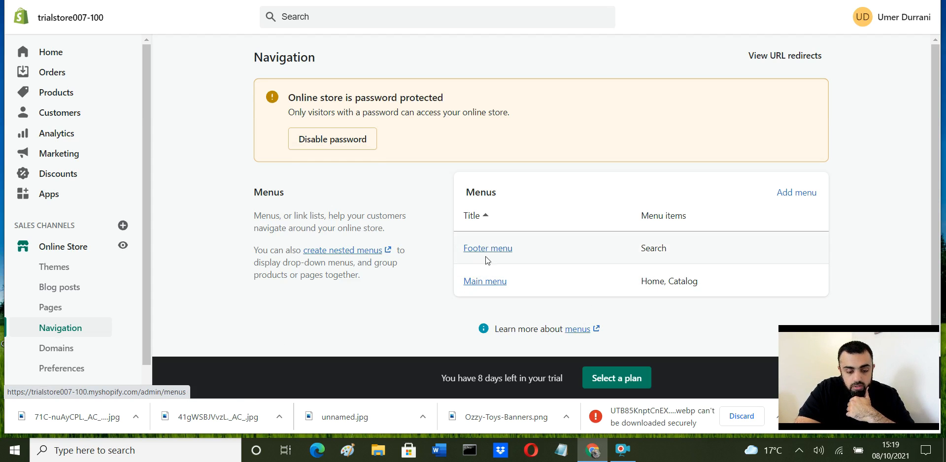
click(492, 282)
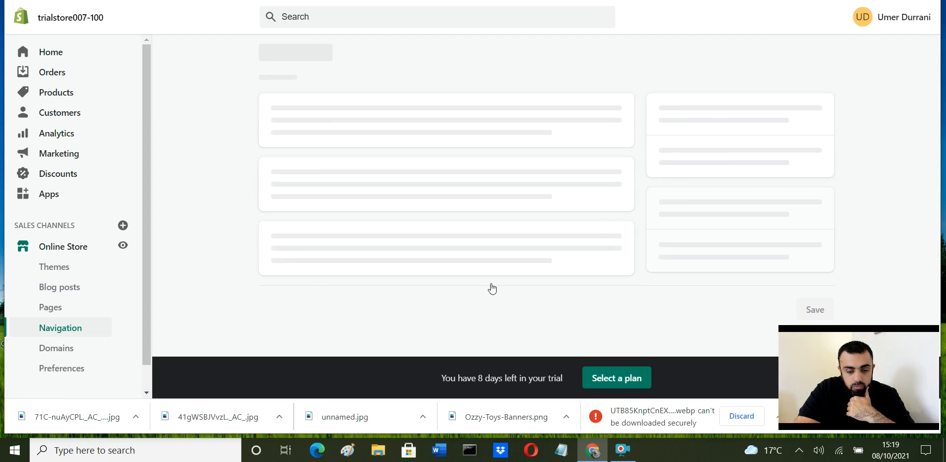
click(333, 269)
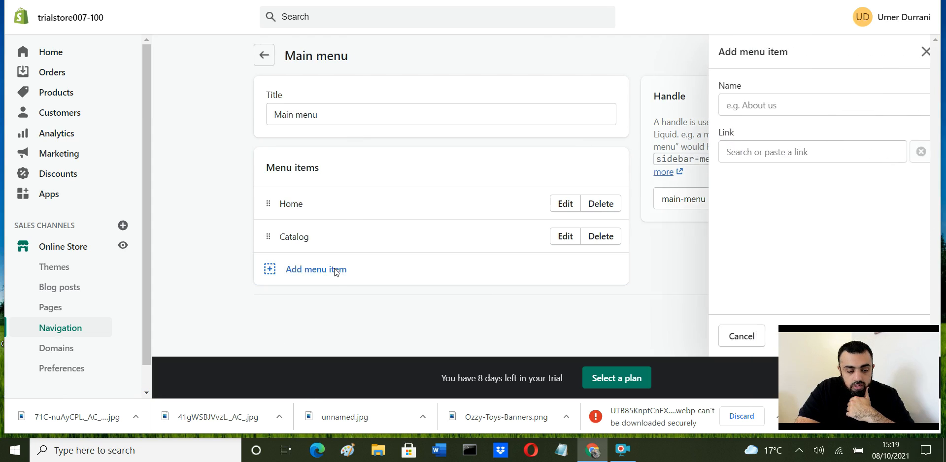
text(Wooden Toys)
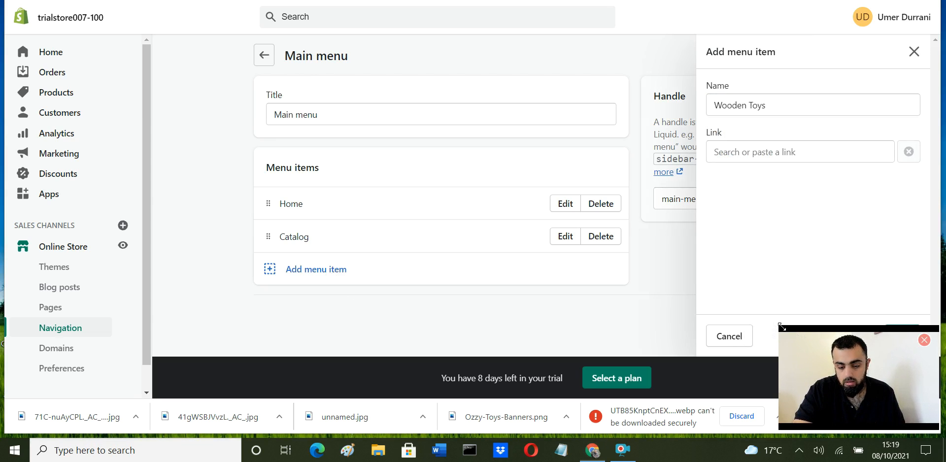
drag(785, 331, 796, 347)
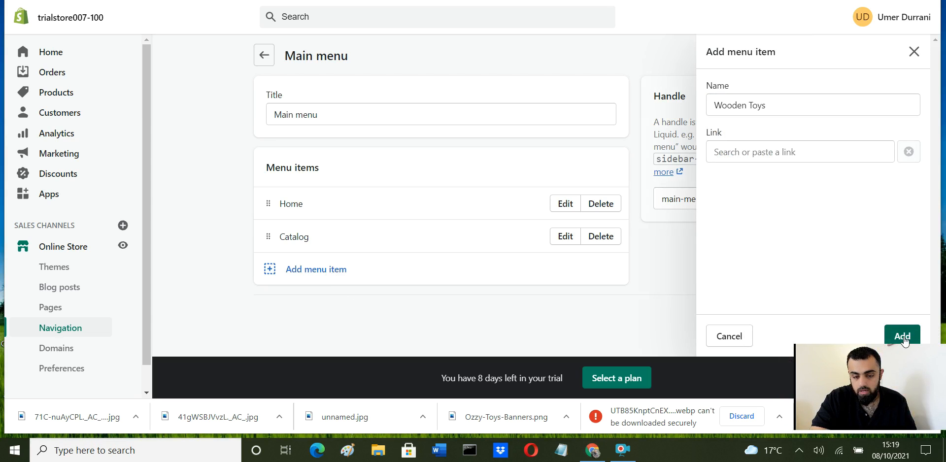
click(754, 152)
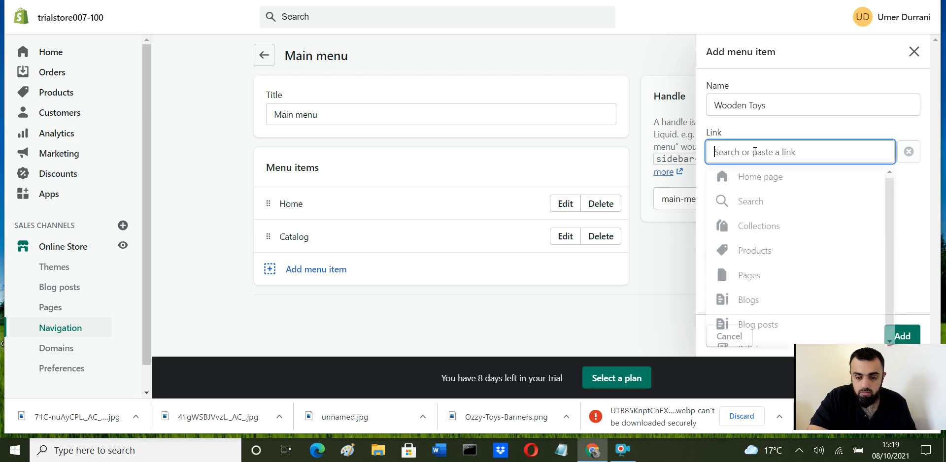
click(780, 227)
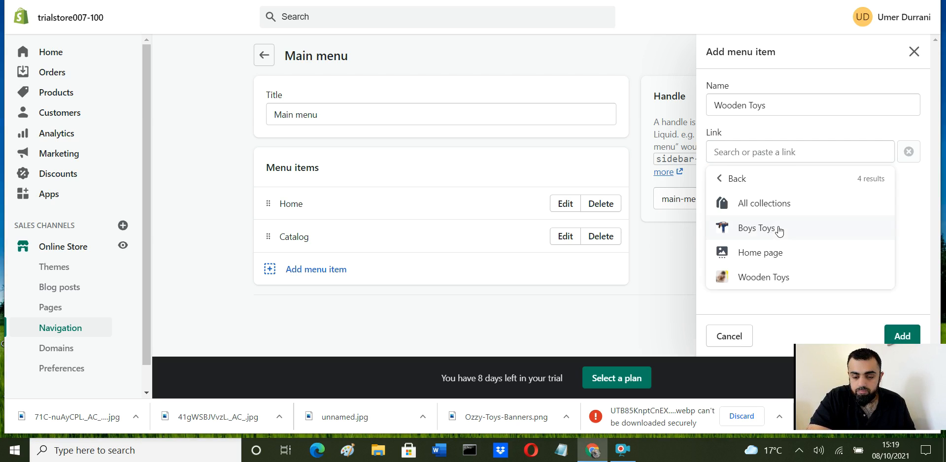
click(767, 280)
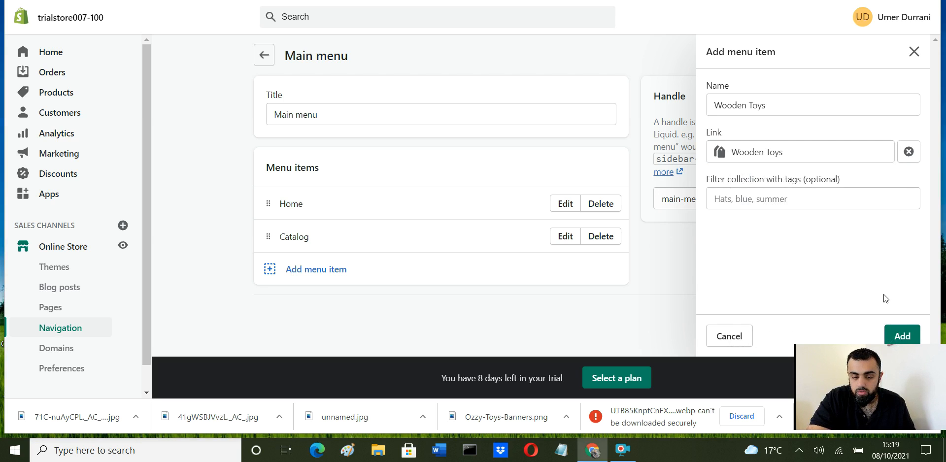
click(911, 335)
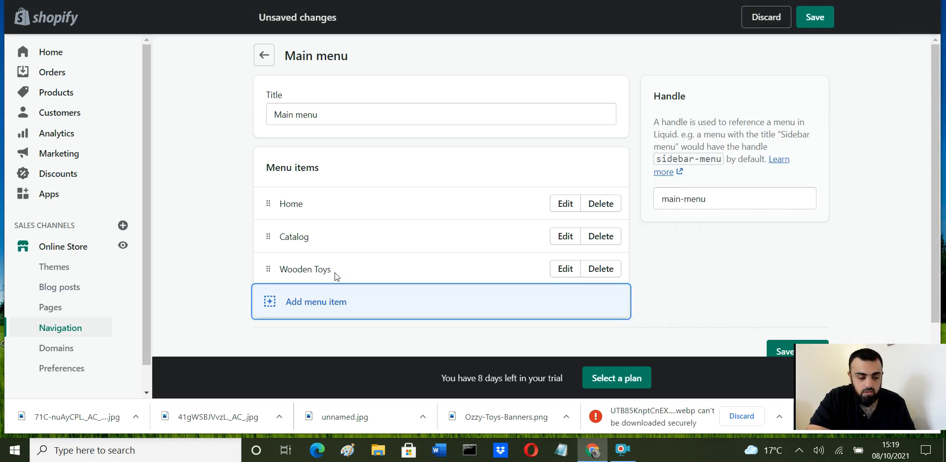
Step: Add a "Boys Toys" item to the Main menu, linked to the Boys Toys collection
click(288, 302)
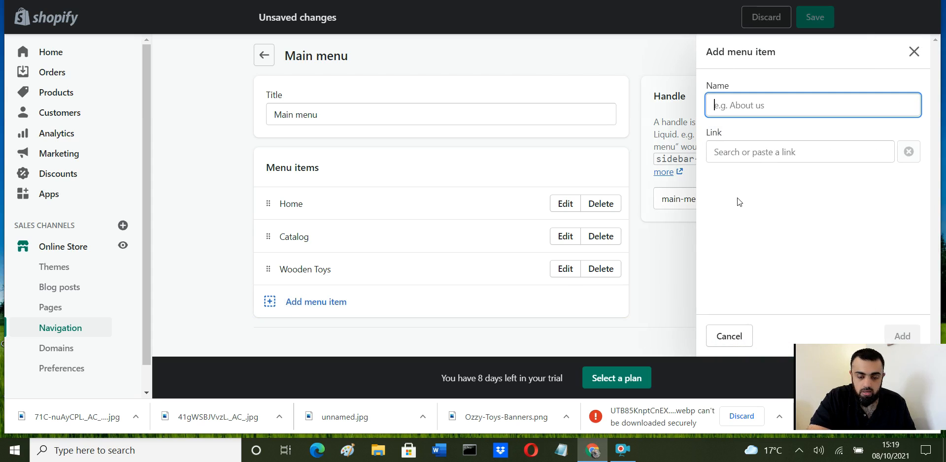
text(Or)
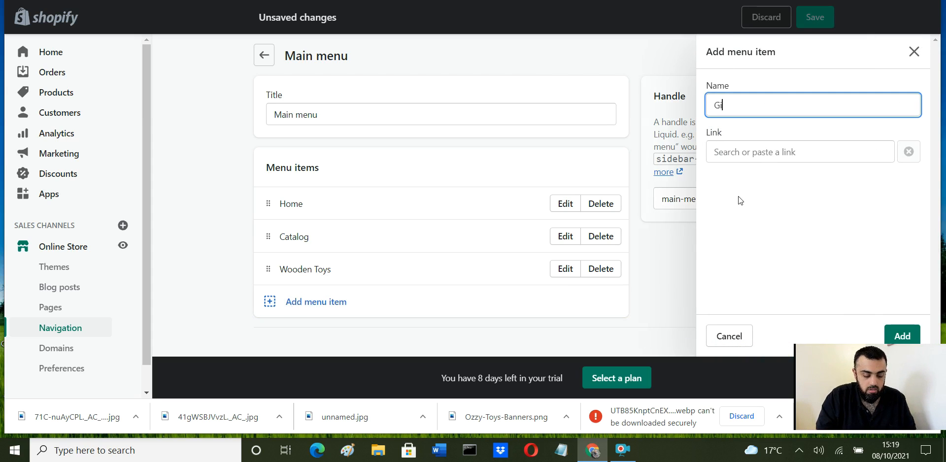
key(BackSpace)
key(BackSpace)
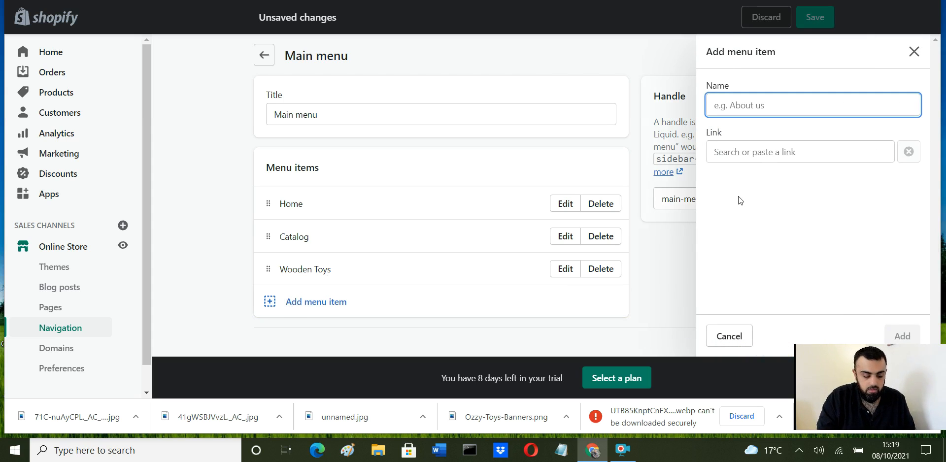
text(Boys Toys)
click(777, 148)
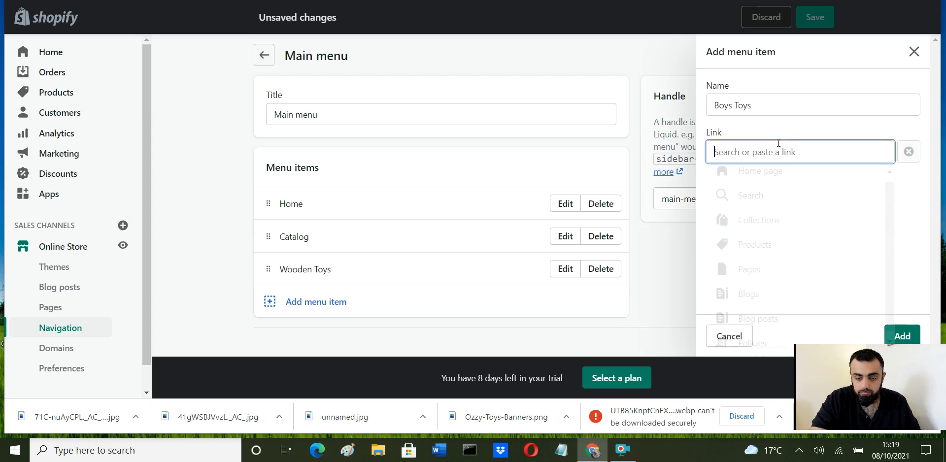
click(776, 227)
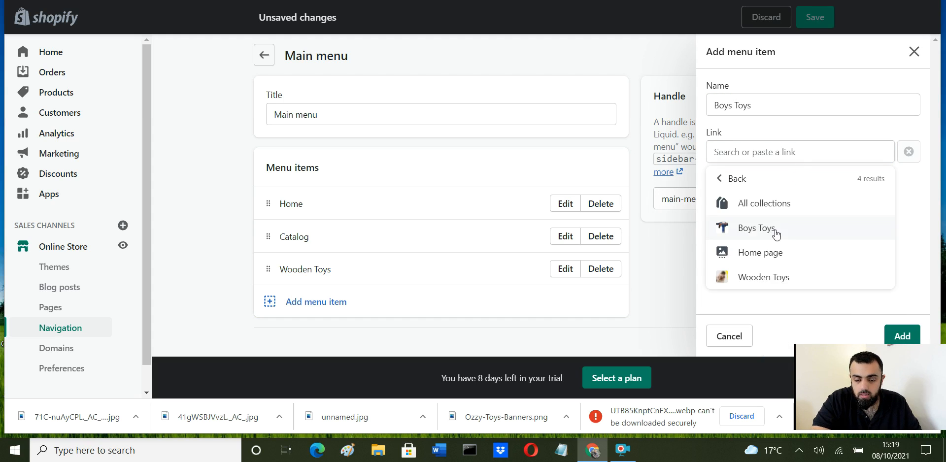
click(768, 232)
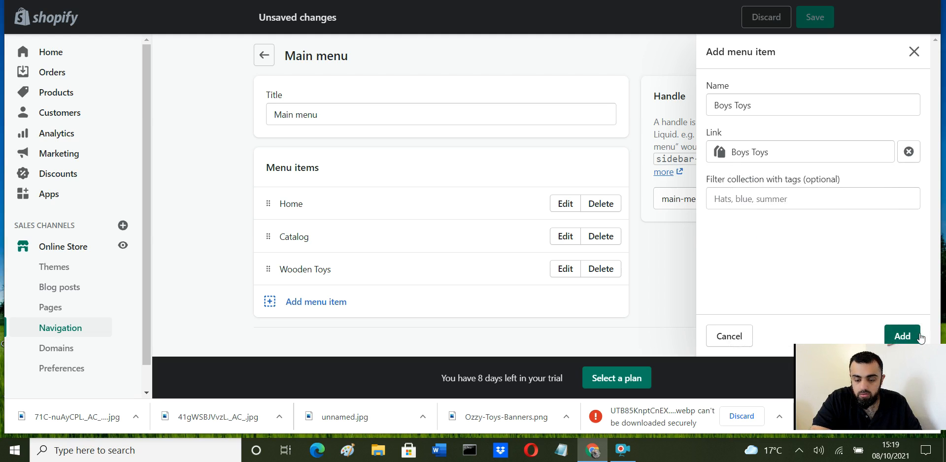
click(902, 336)
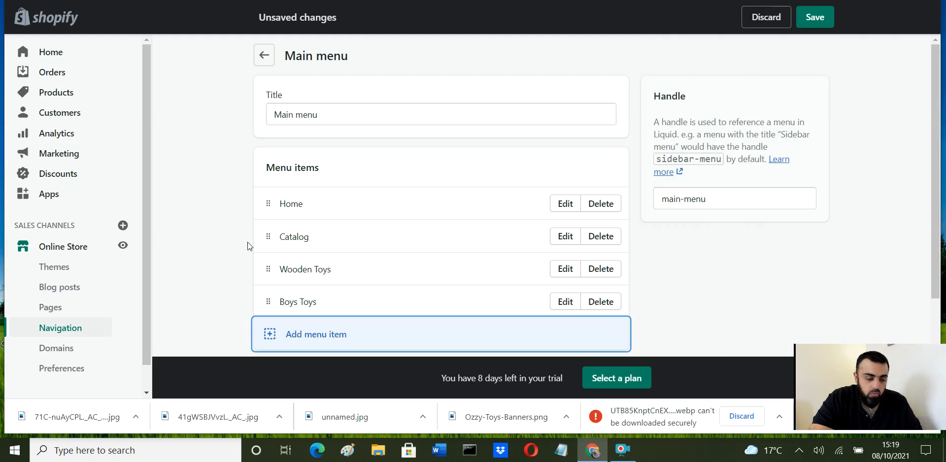
Step: Delete the Catalog item from the Main menu and reorder the items as Home, Boys Toys, Wooden Toys
click(603, 237)
click(633, 239)
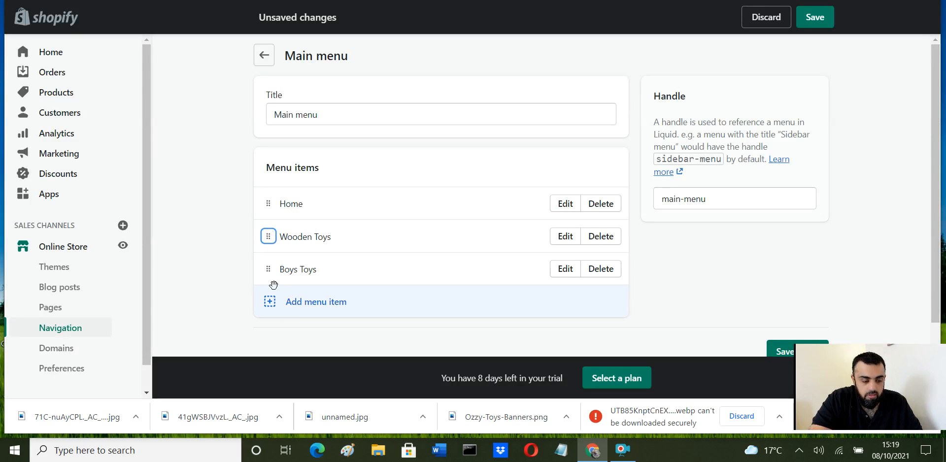
drag(268, 269, 266, 225)
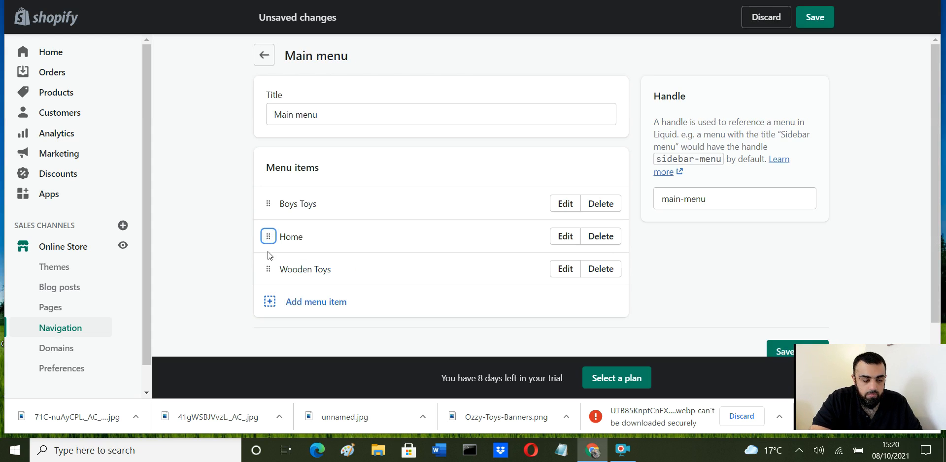
drag(268, 237, 268, 203)
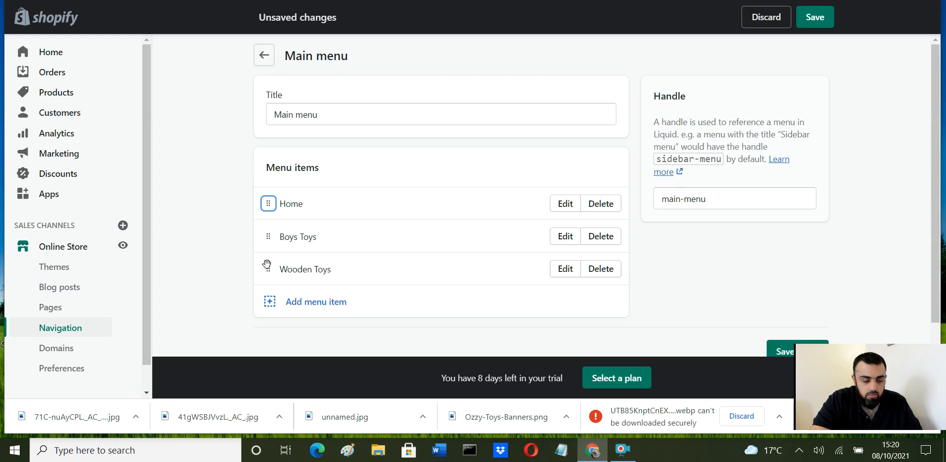
click(283, 301)
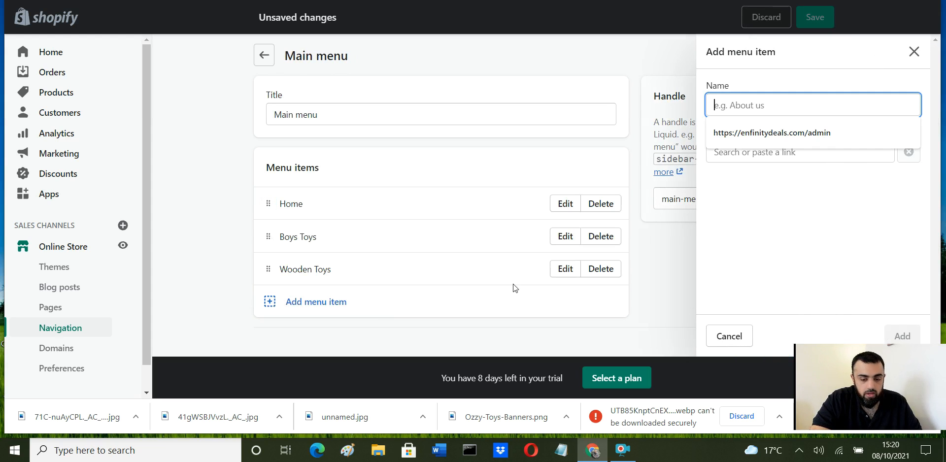
text(Toddlers Toys)
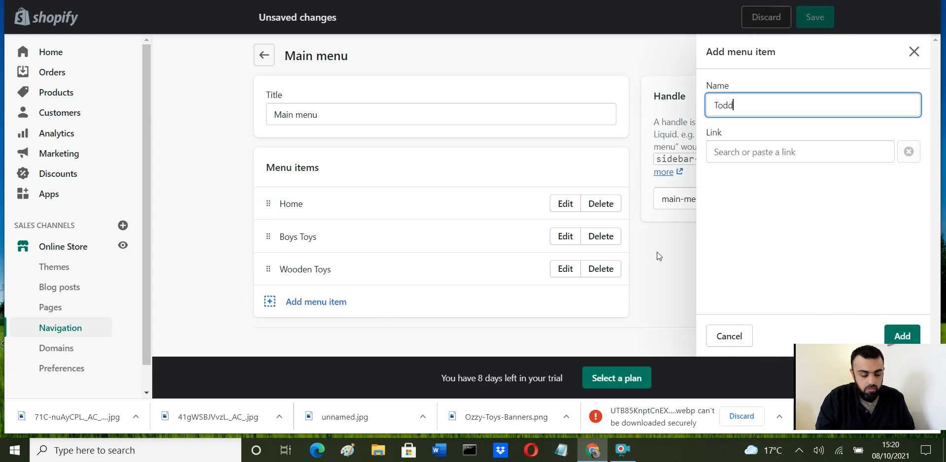
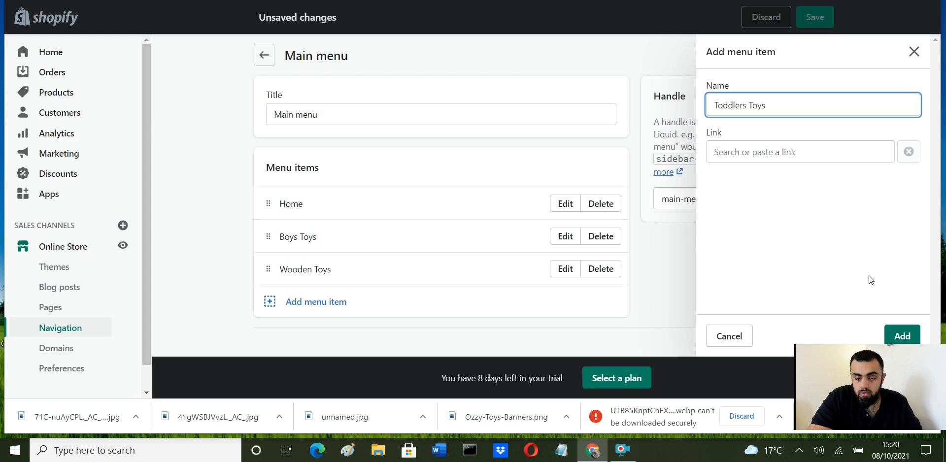
key(BackSpace)
key(BackSpace)
key(BackSpace)
key(BackSpace)
key(BackSpace)
key(BackSpace)
key(BackSpace)
key(BackSpace)
key(BackSpace)
key(BackSpace)
key(BackSpace)
key(BackSpace)
key(BackSpace)
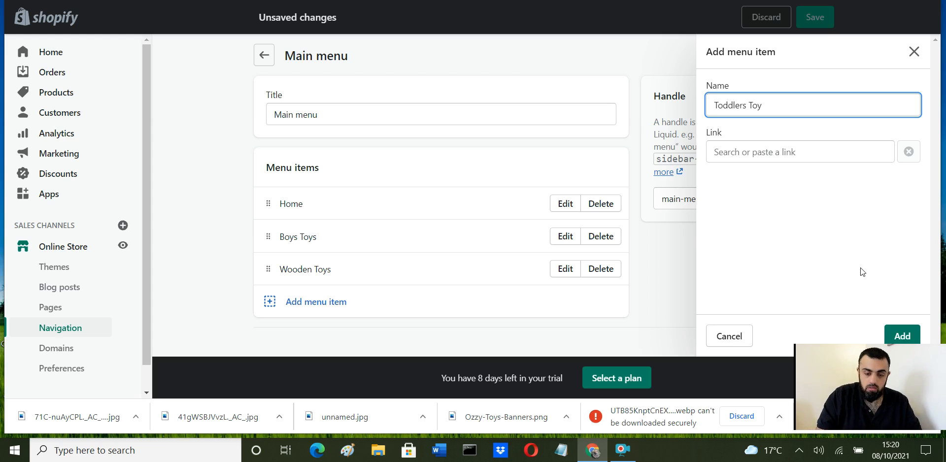
text(Edu)
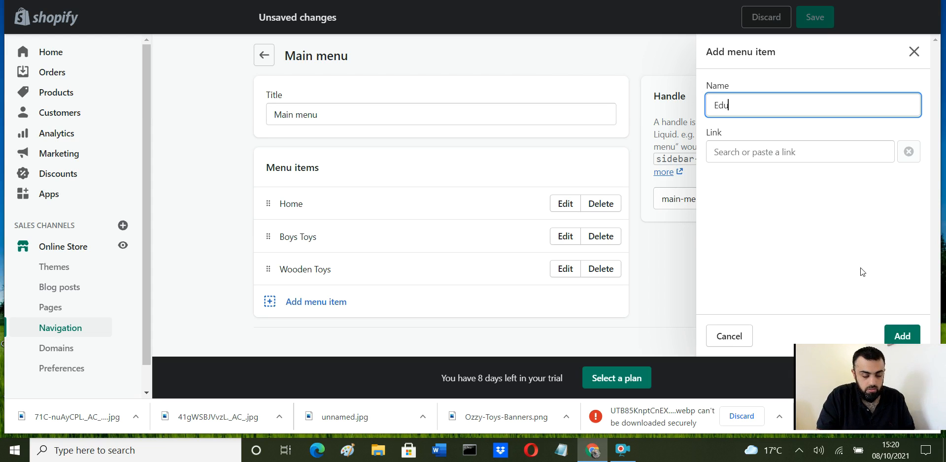
text(cational)
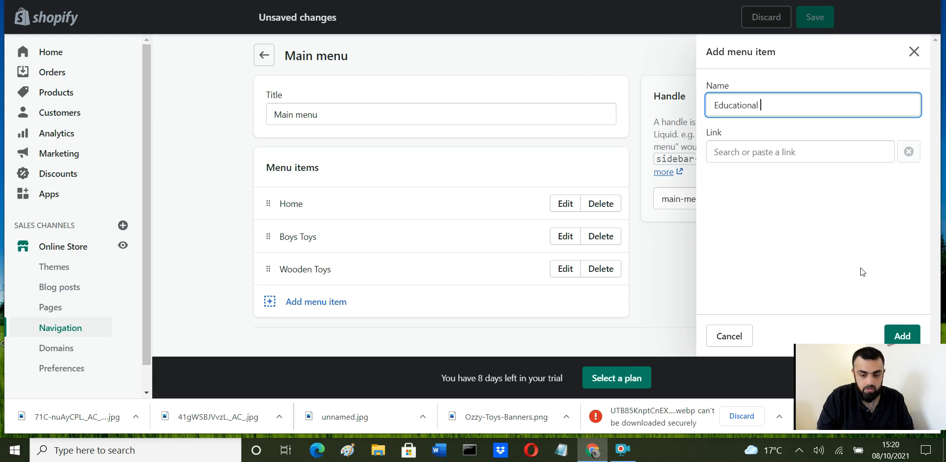
text( Toys)
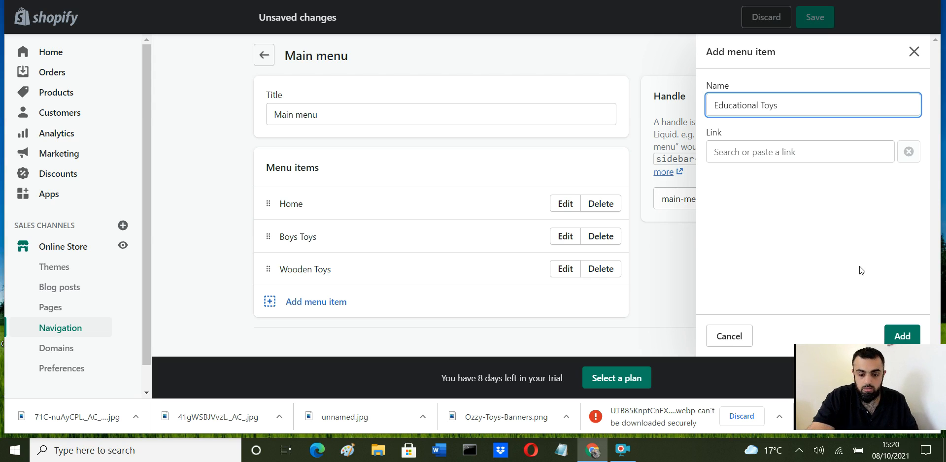
click(909, 335)
click(779, 152)
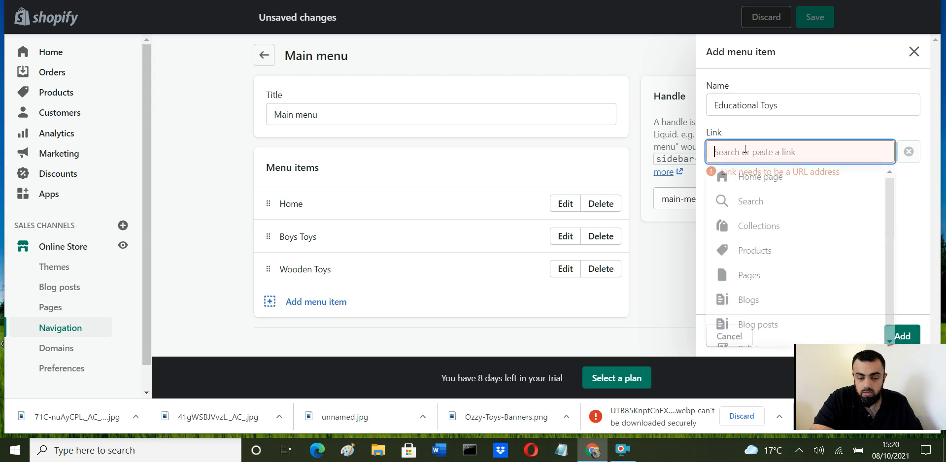
click(780, 226)
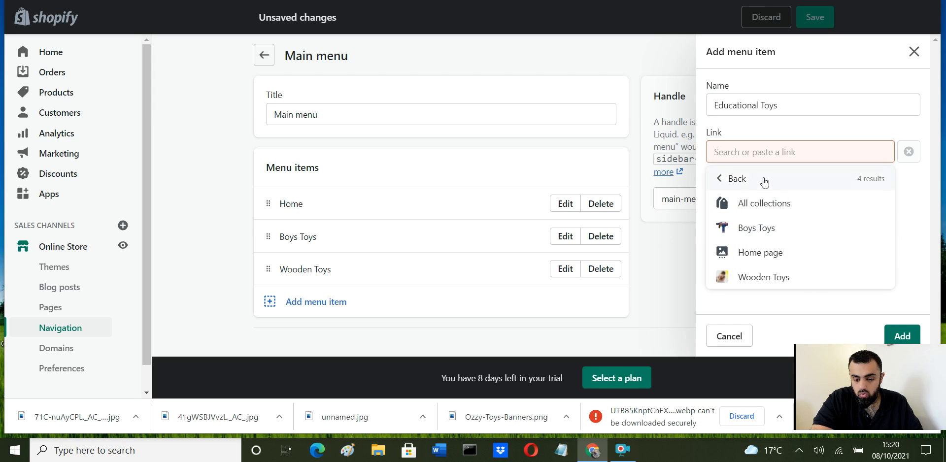
click(731, 181)
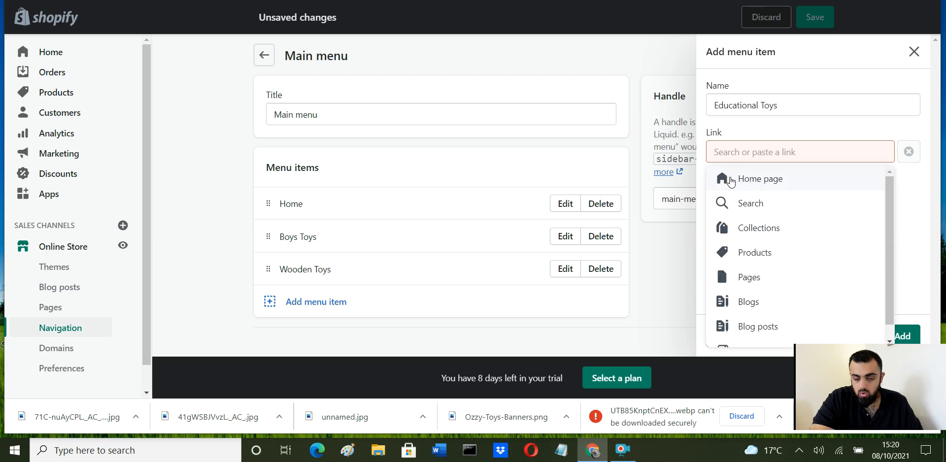
click(920, 285)
click(729, 334)
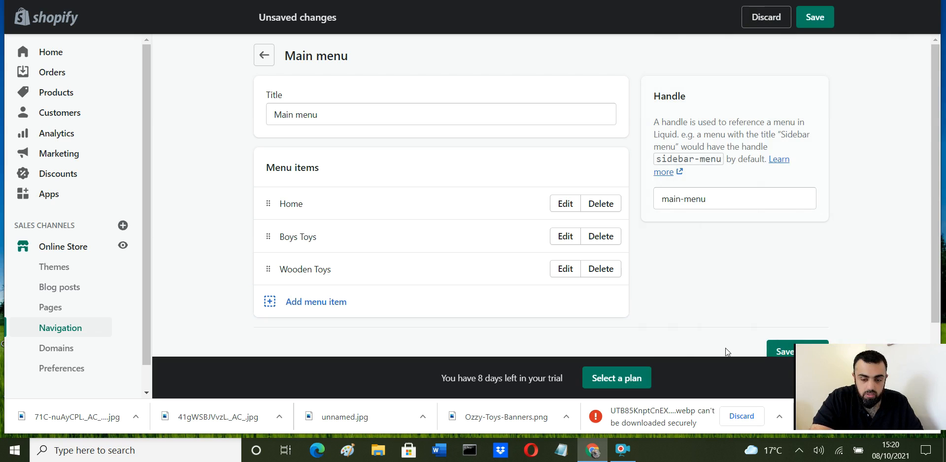
Step: Save the Main menu and preview the Minimal theme's storefront to check the Boys Toys link in its navigation
click(815, 19)
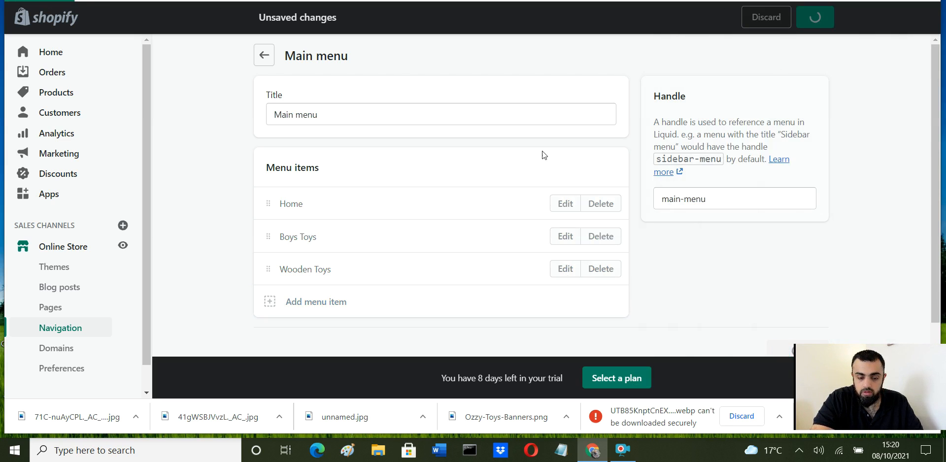
click(64, 269)
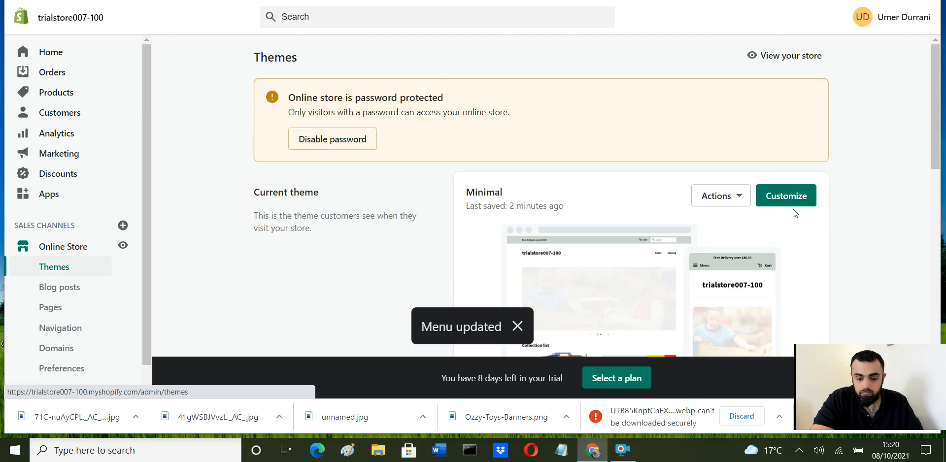
click(733, 200)
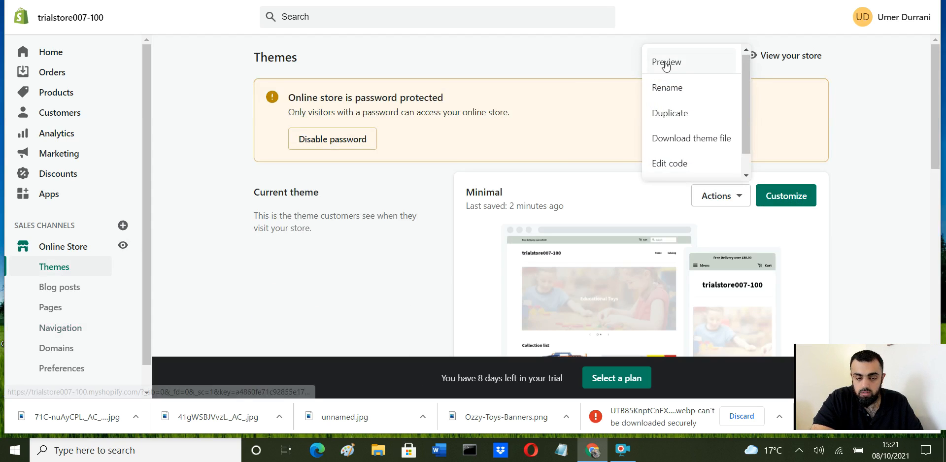
click(666, 63)
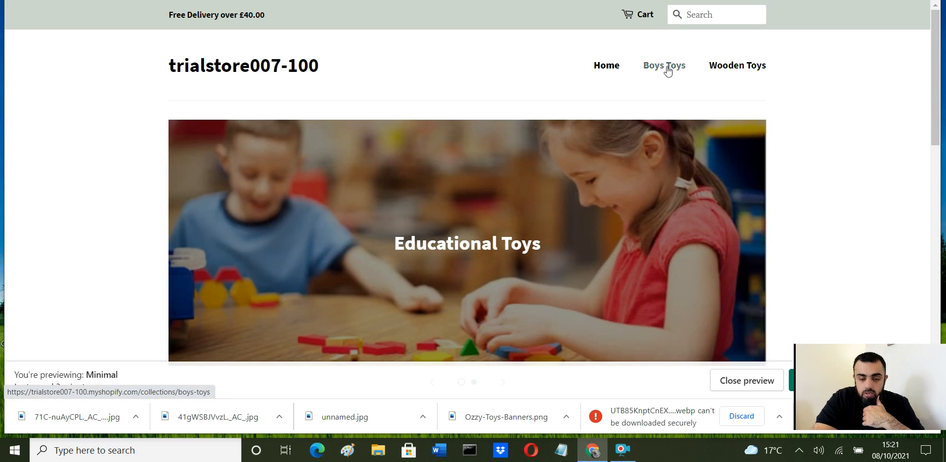
click(668, 69)
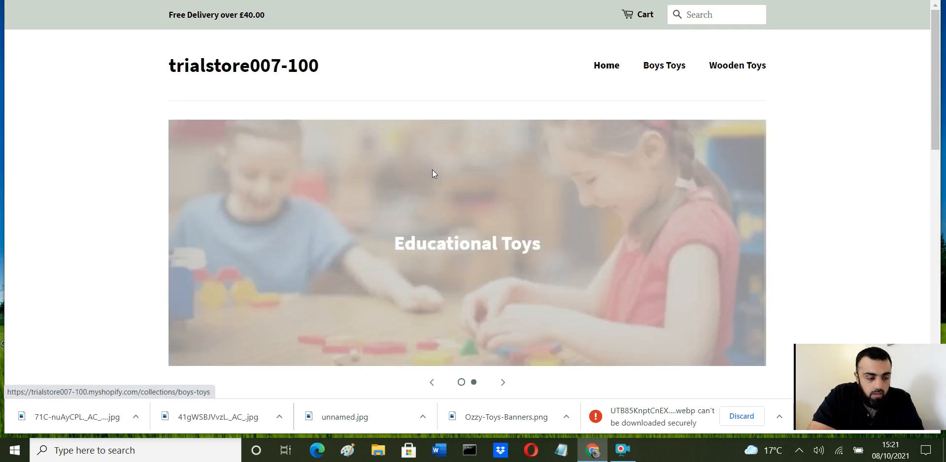
Step: Look over the homepage's collection list in the storefront preview and return to the Shopify admin
scroll(85, 81, down, 5)
scroll(389, 272, down, 6)
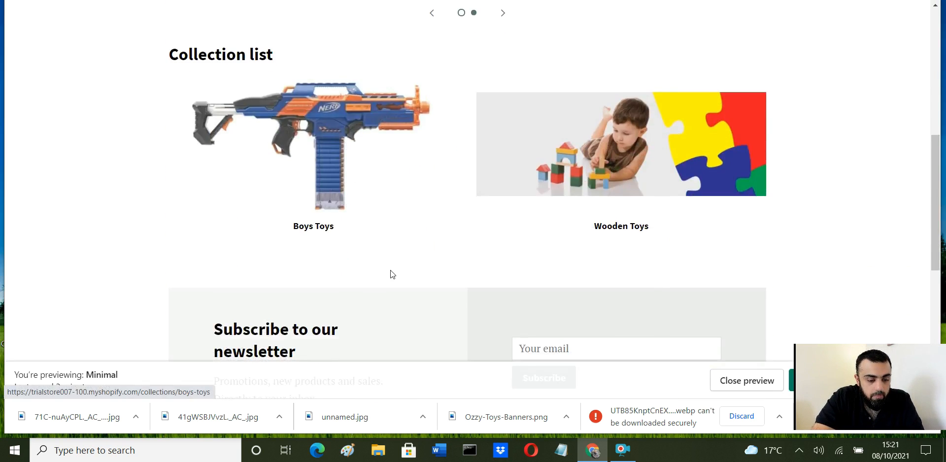
scroll(393, 274, up, 10)
click(143, 0)
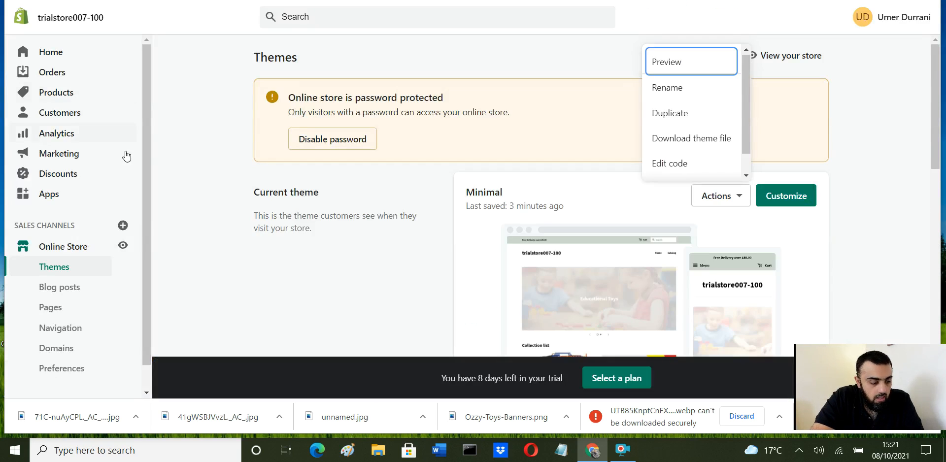
click(68, 334)
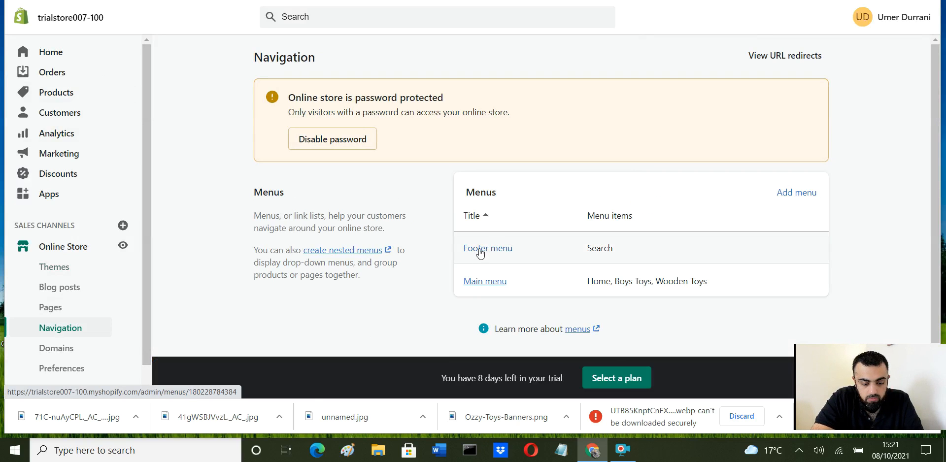
click(480, 253)
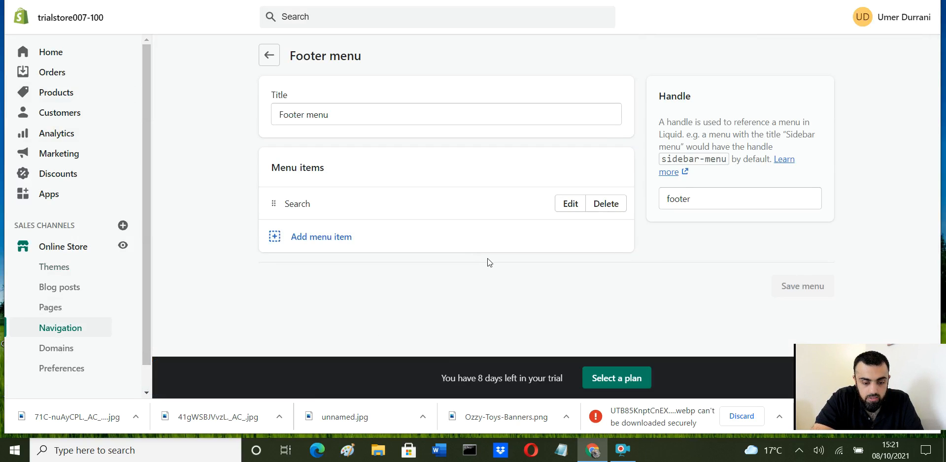
click(332, 241)
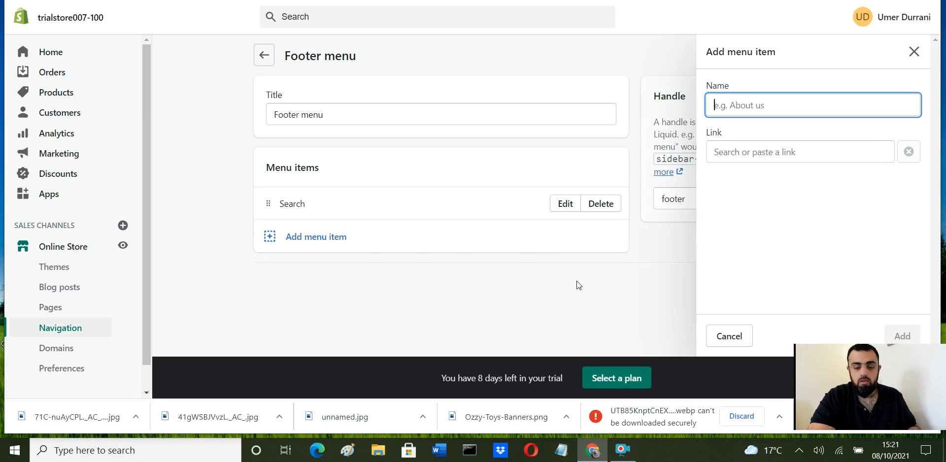
click(730, 337)
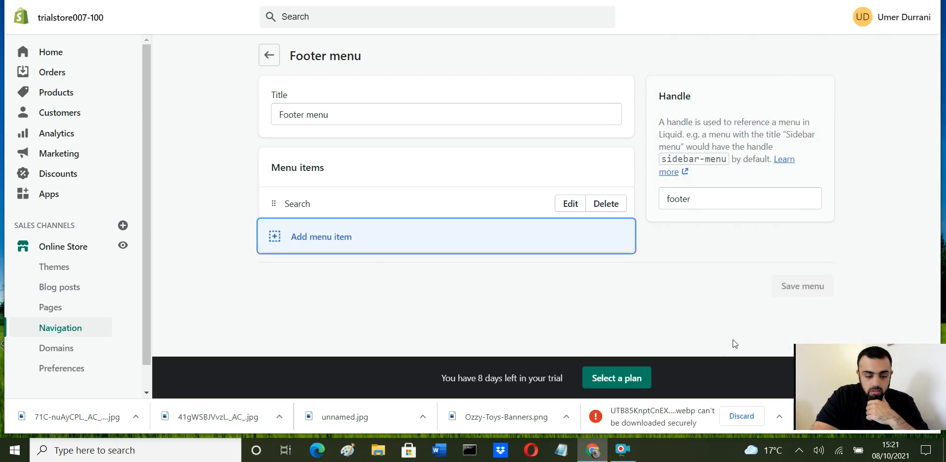
Step: Start a new online store page titled "About us"
click(51, 309)
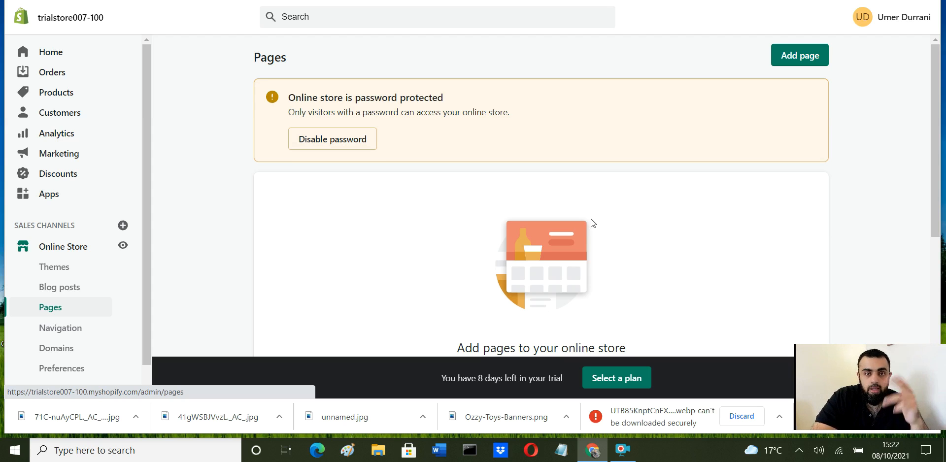
click(801, 56)
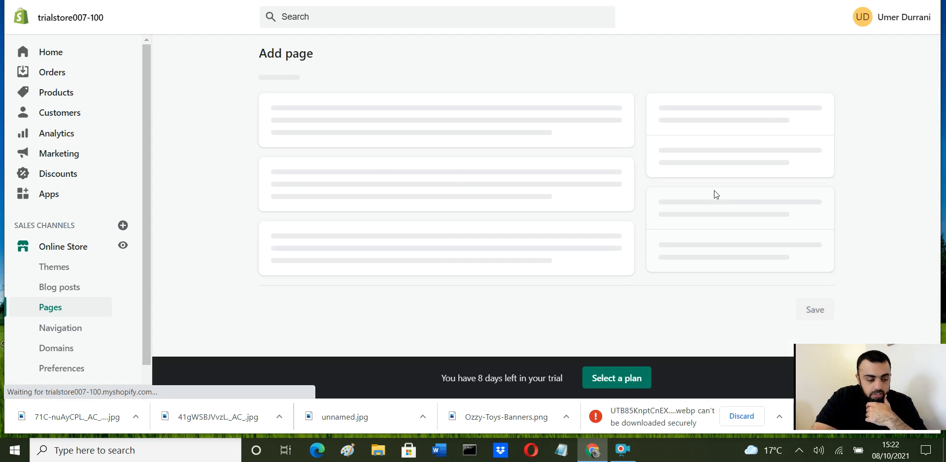
click(348, 109)
text(About us)
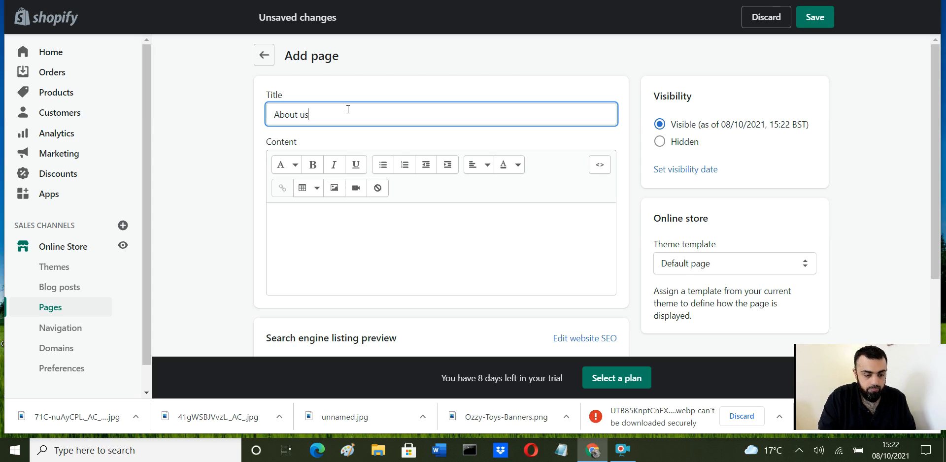
Step: Enter "we are a new family run business." as the About us page's content and save the page
click(401, 218)
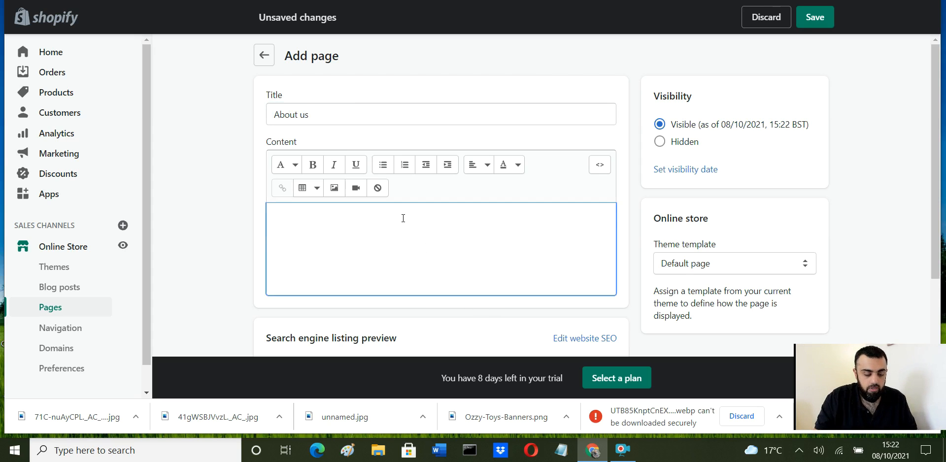
text(we are a new)
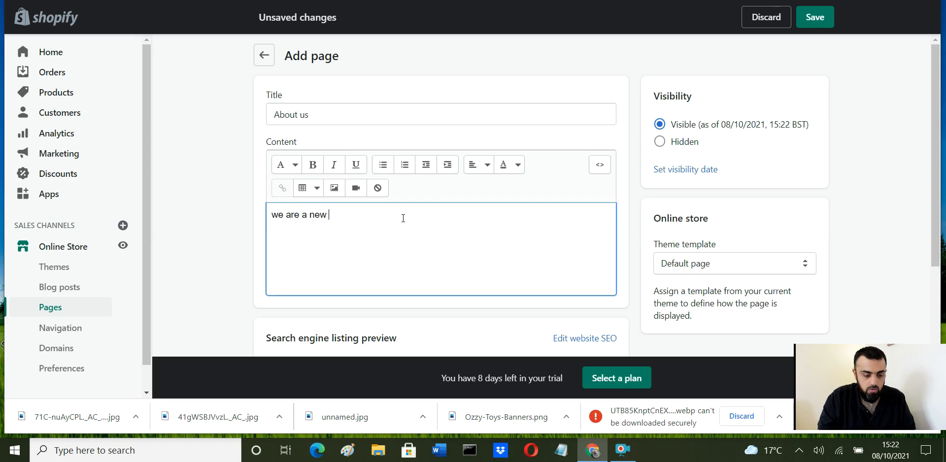
text( family run business.)
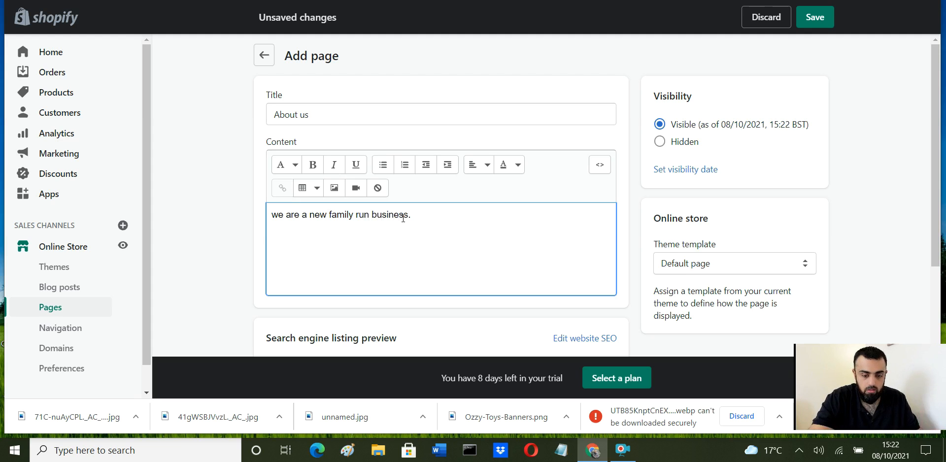
scroll(540, 255, down, 1)
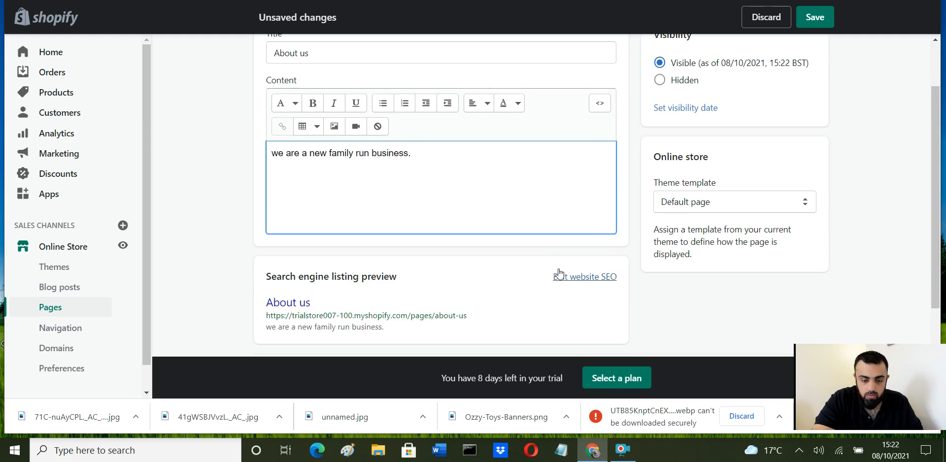
scroll(513, 266, down, 1)
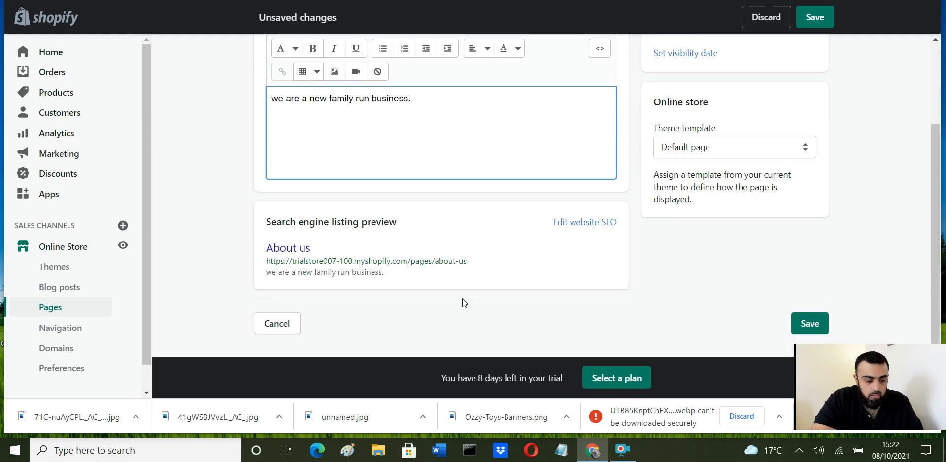
click(808, 323)
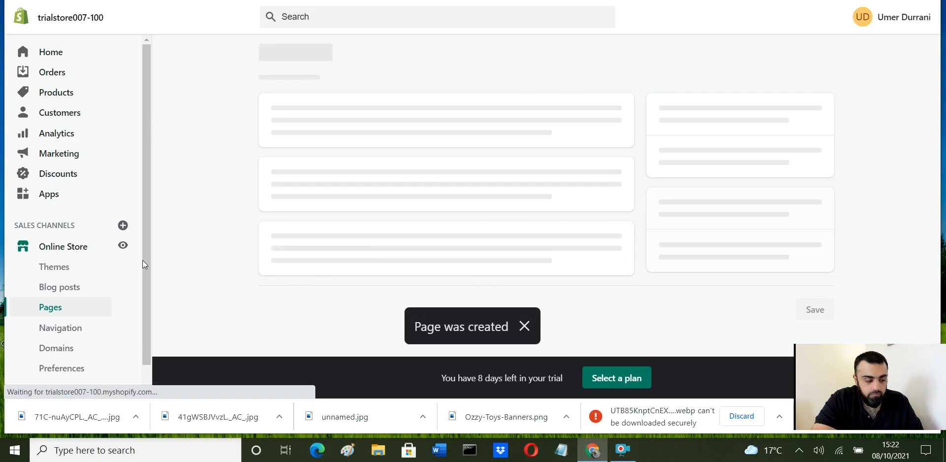
Step: Start a new item named "About us" in the store's Footer menu
click(77, 330)
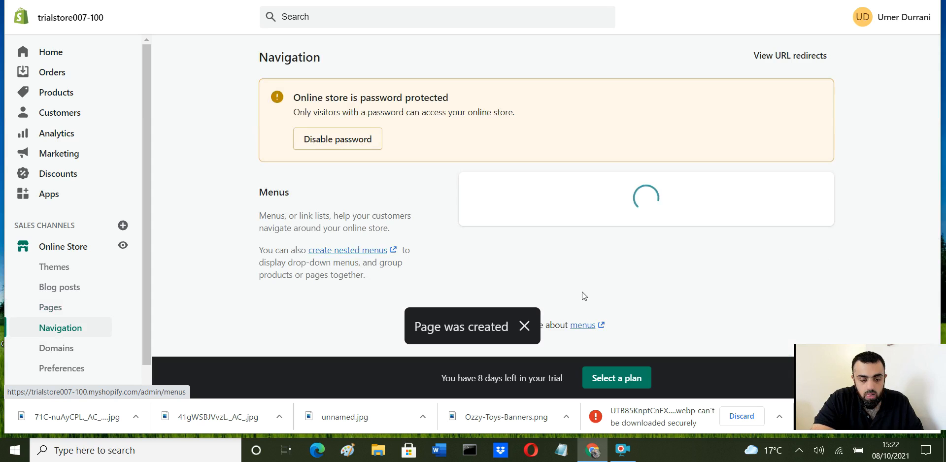
click(485, 247)
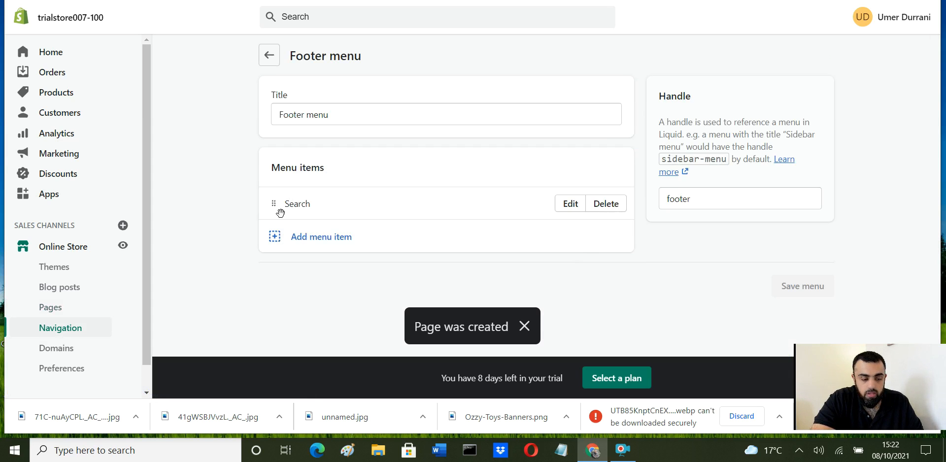
click(303, 237)
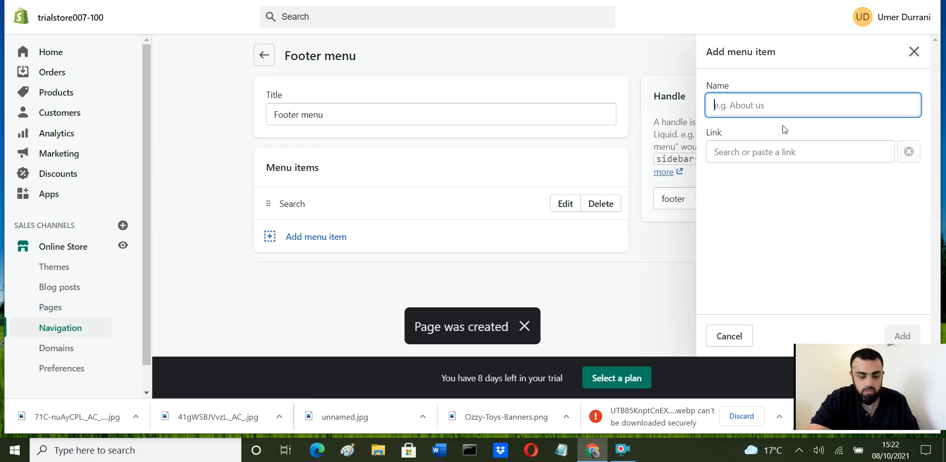
text(Aout)
key(BackSpace)
key(BackSpace)
key(BackSpace)
key(BackSpace)
text(bout u)
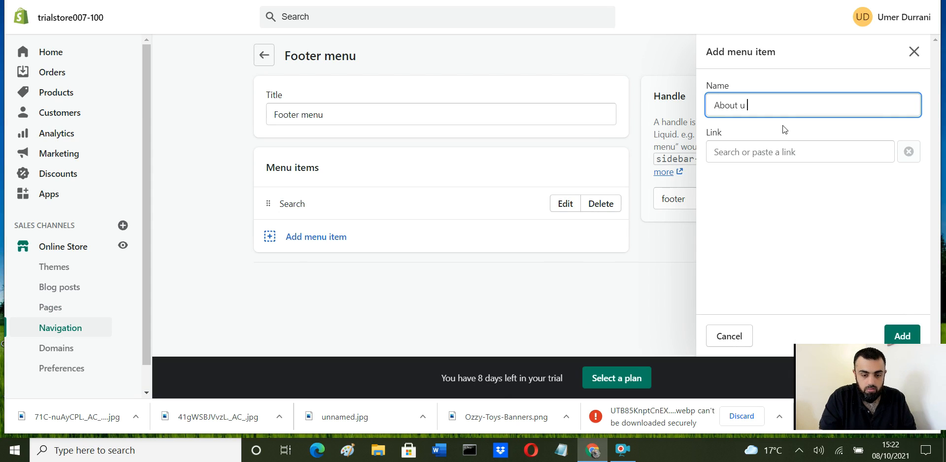
key(BackSpace)
text(s)
key(BackSpace)
text(us)
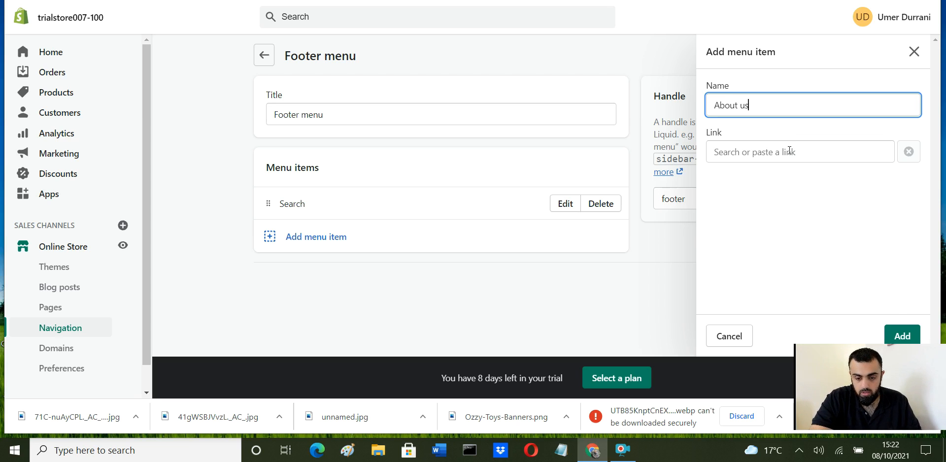
Step: Link the new footer item to the About us page, add it, and save the Footer menu
click(785, 151)
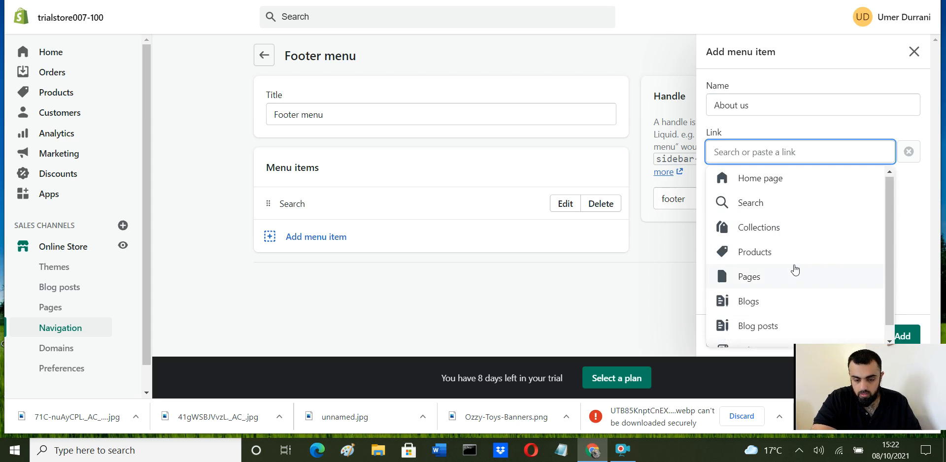
click(788, 279)
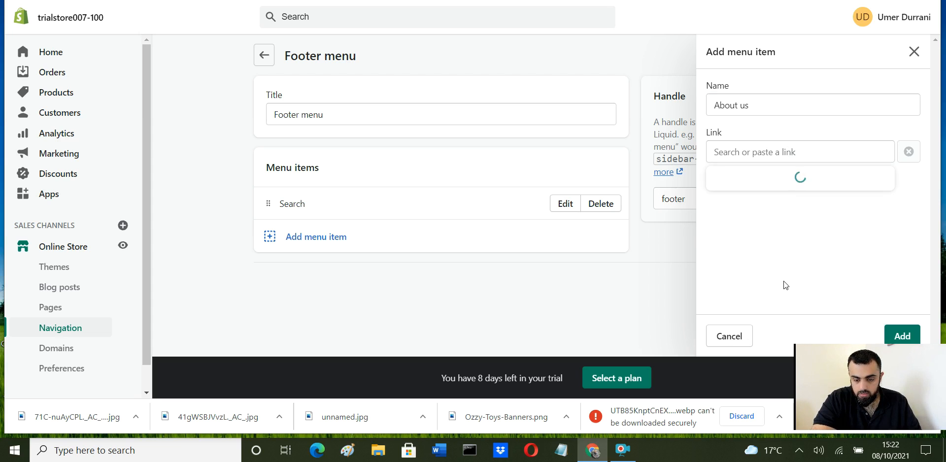
click(736, 203)
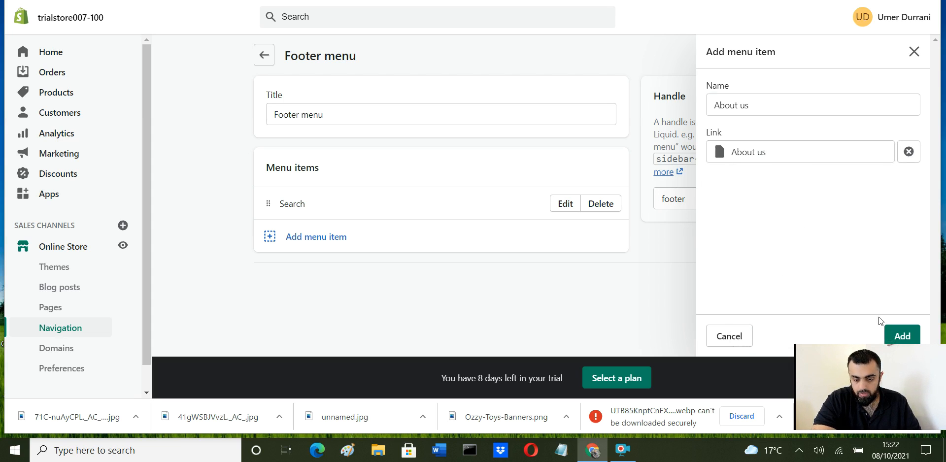
click(901, 335)
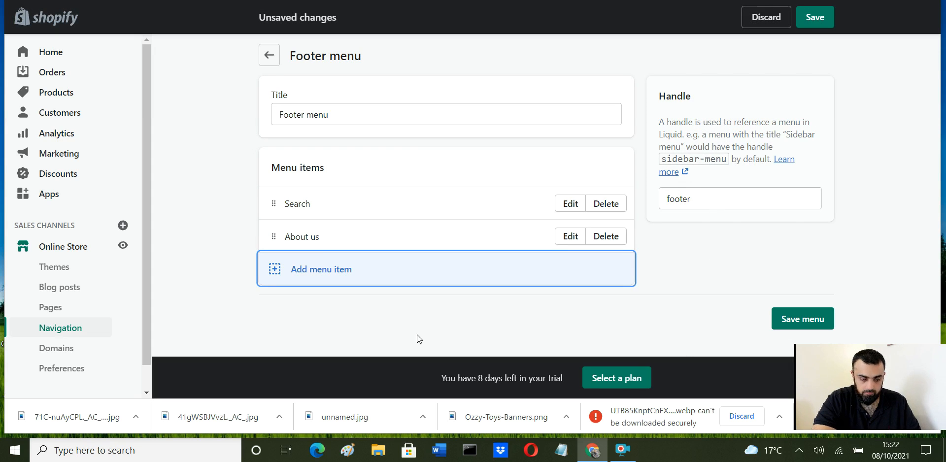
click(809, 25)
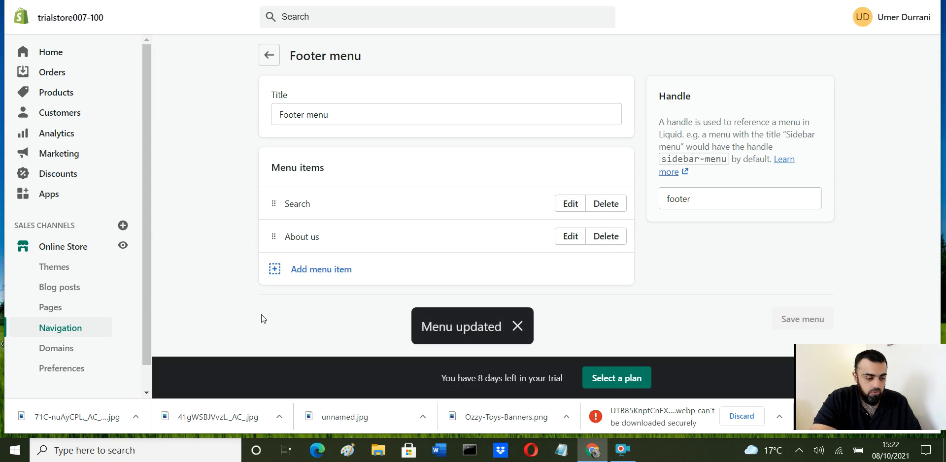
Step: Check the footer's About us link in the Minimal theme's storefront preview and return to the Themes page
click(55, 266)
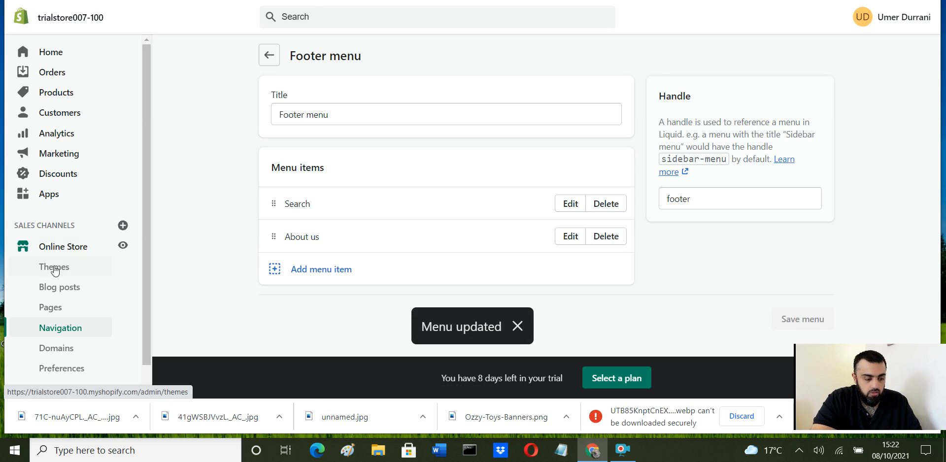
click(722, 196)
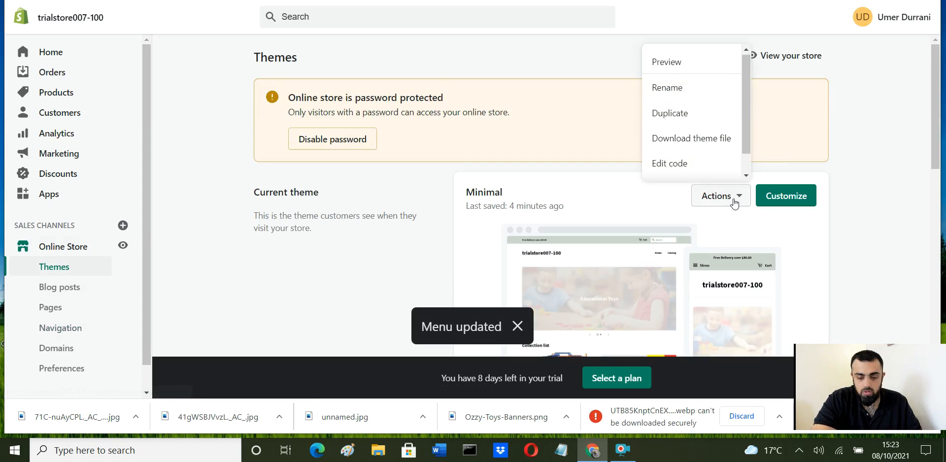
click(675, 64)
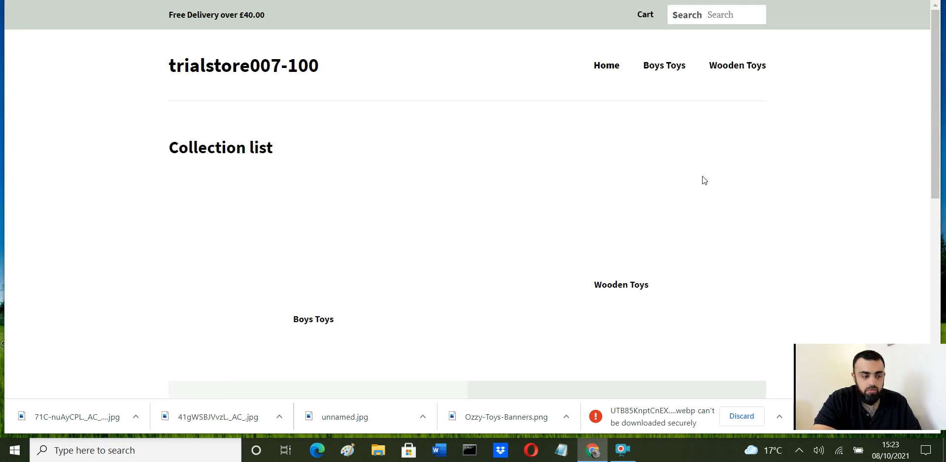
scroll(399, 199, down, 15)
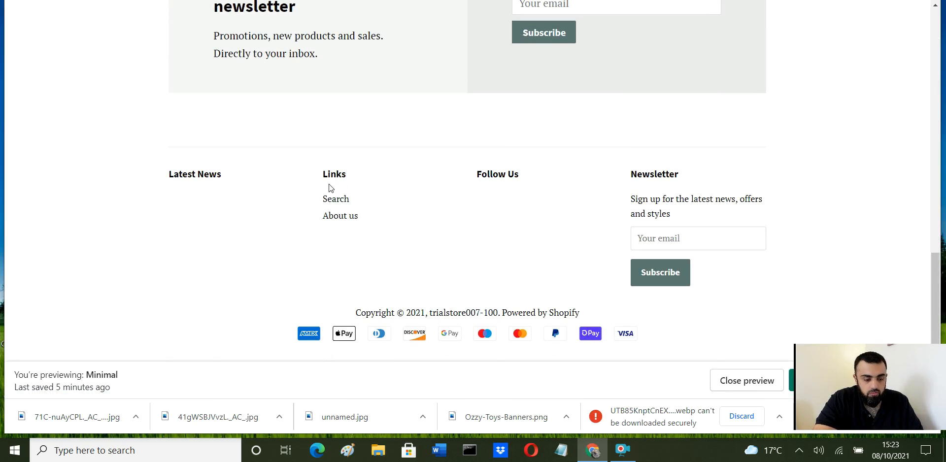
click(336, 216)
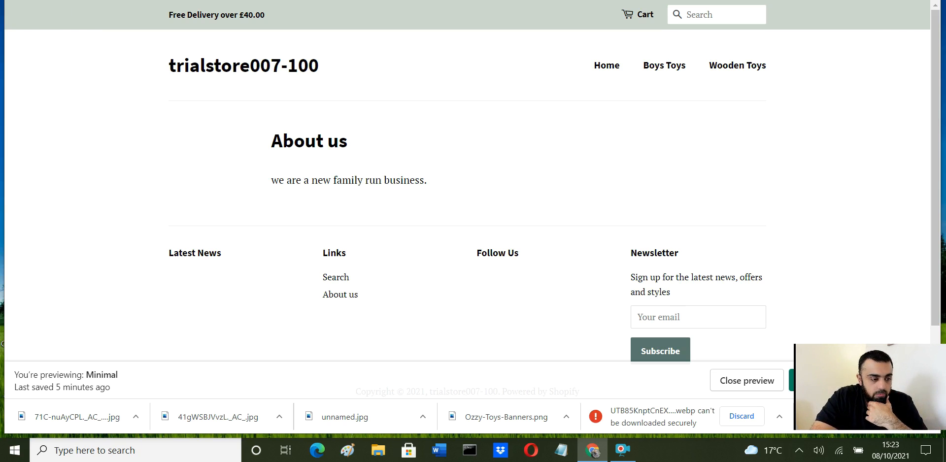
click(256, 0)
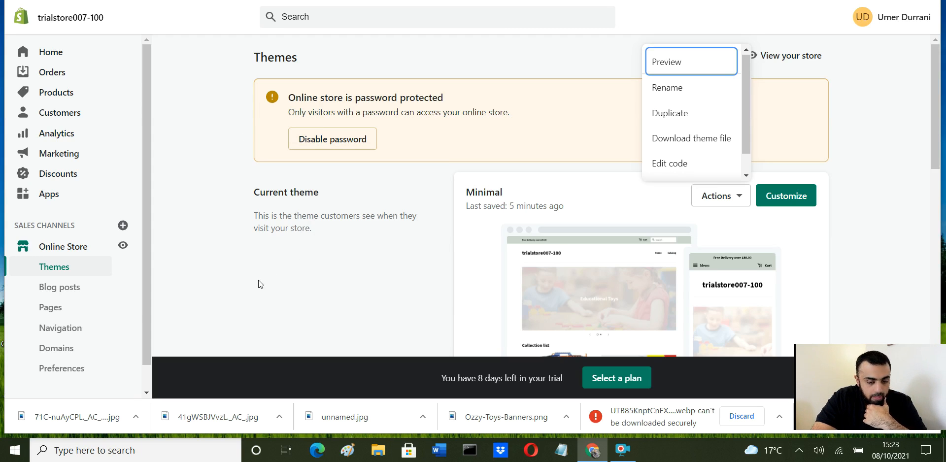
click(388, 282)
scroll(400, 228, down, 4)
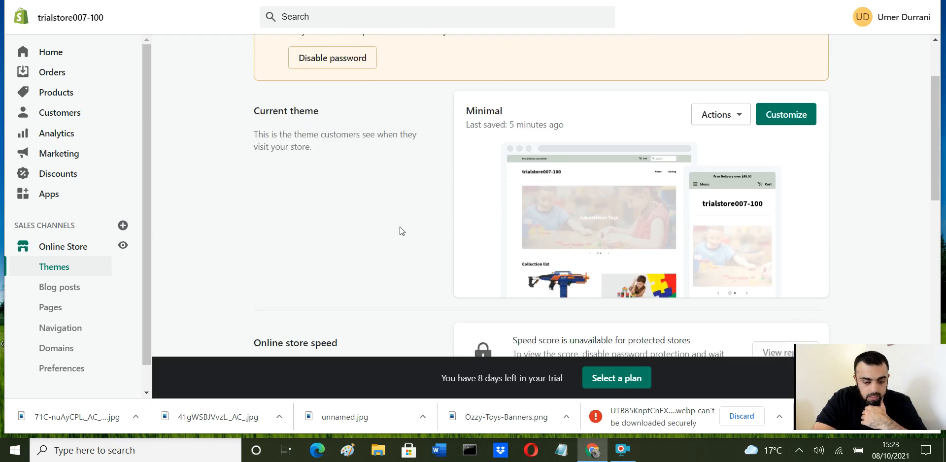